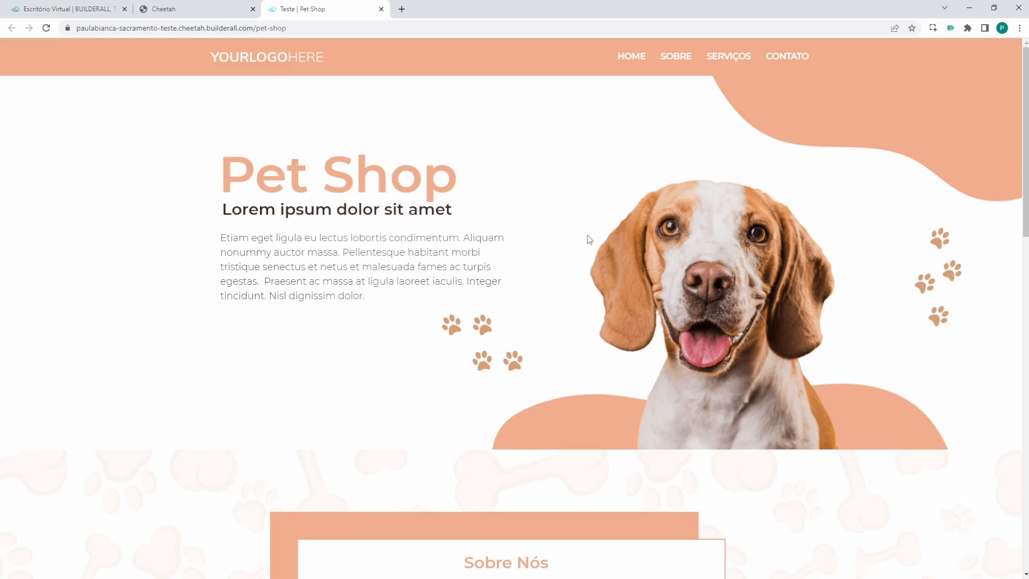
Step: Review the published Pet Shop page down to the Serviços section and check the hover effect on the Banho e Tosa image
scroll(589, 239, "down", 5)
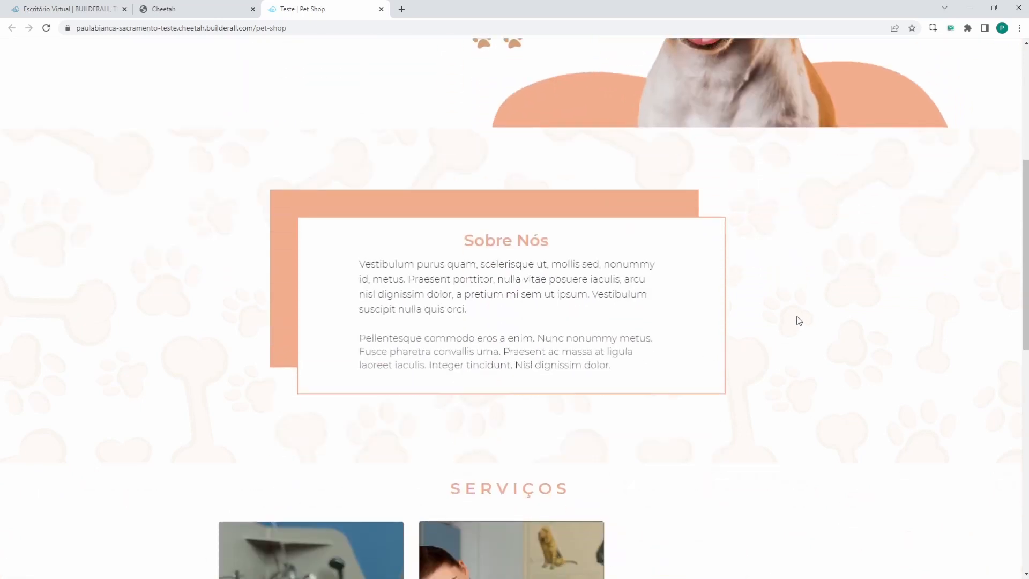
scroll(798, 321, "down", 1)
scroll(799, 320, "down", 4)
scroll(799, 321, "down", 3)
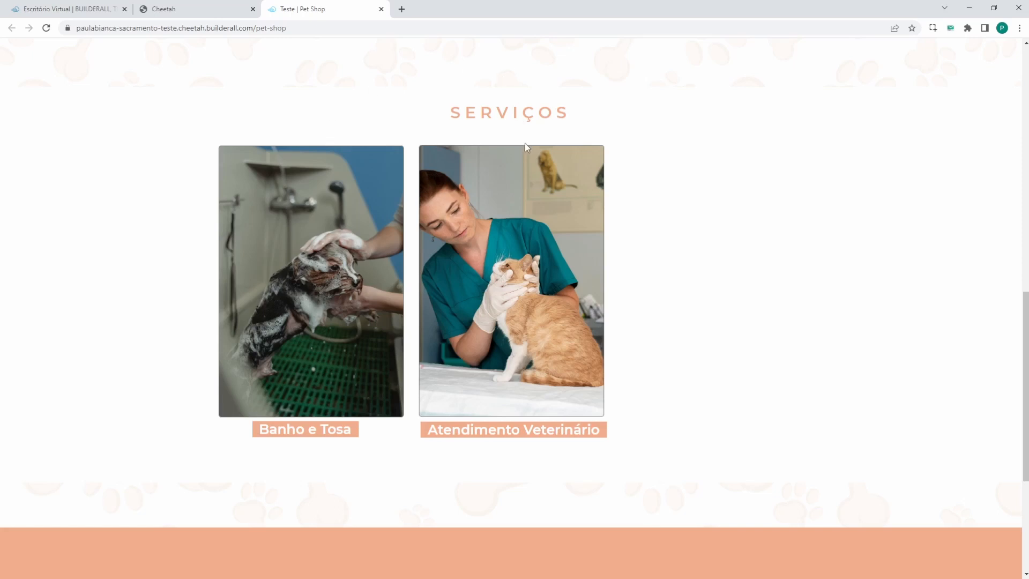
scroll(720, 319, "up", 1)
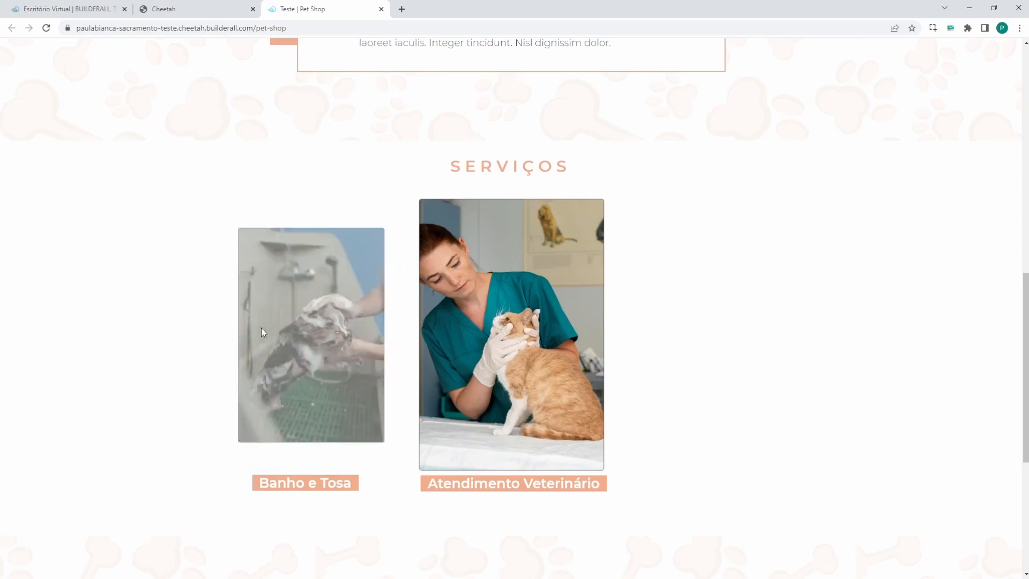
mouse_move(335, 317)
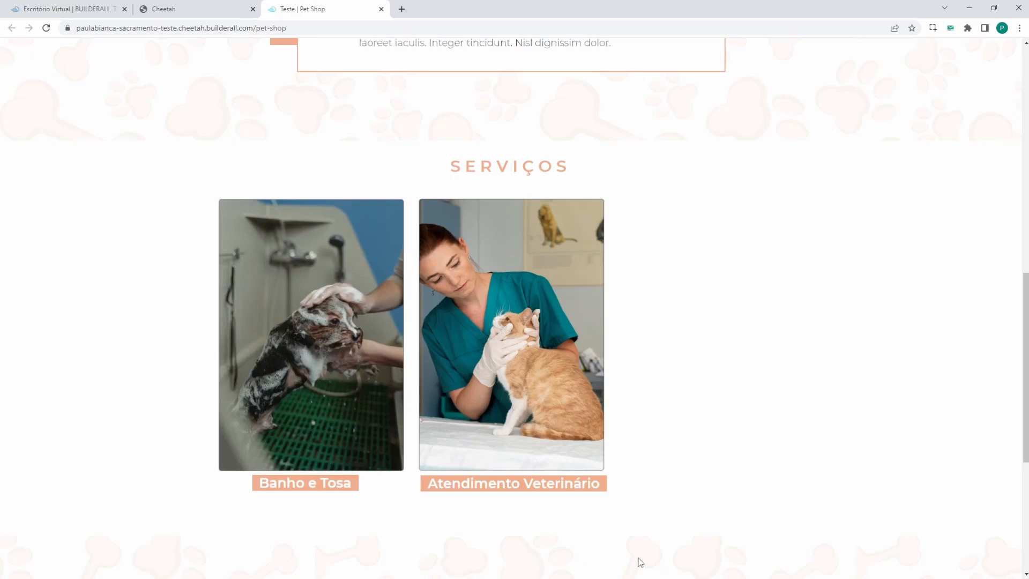
mouse_move(528, 269)
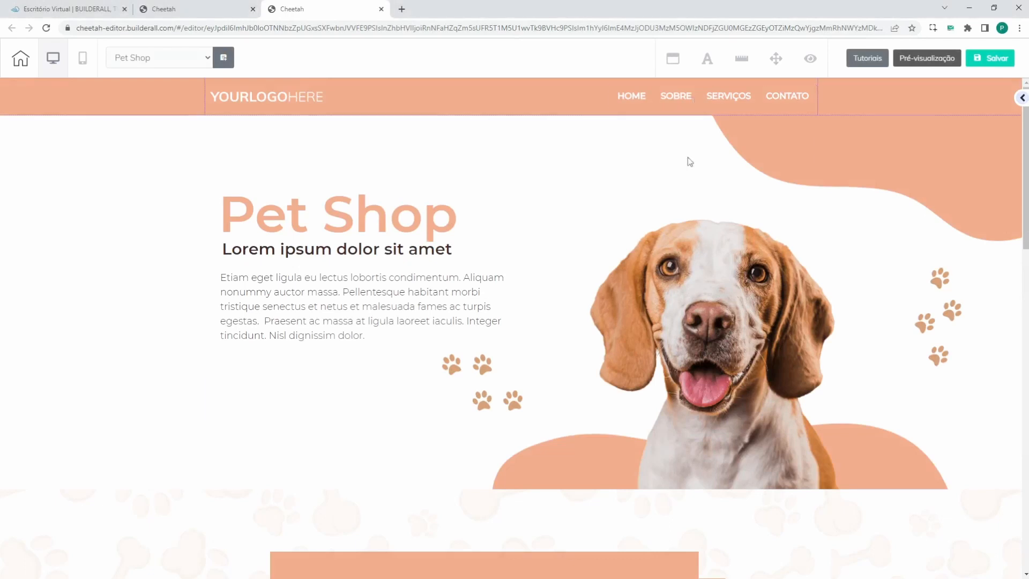
Step: Add the first rectangular Caixa com sobreposição design to the Serviços section, beside the Atendimento Veterinário image
scroll(518, 202, "down", 2)
scroll(550, 228, "down", 8)
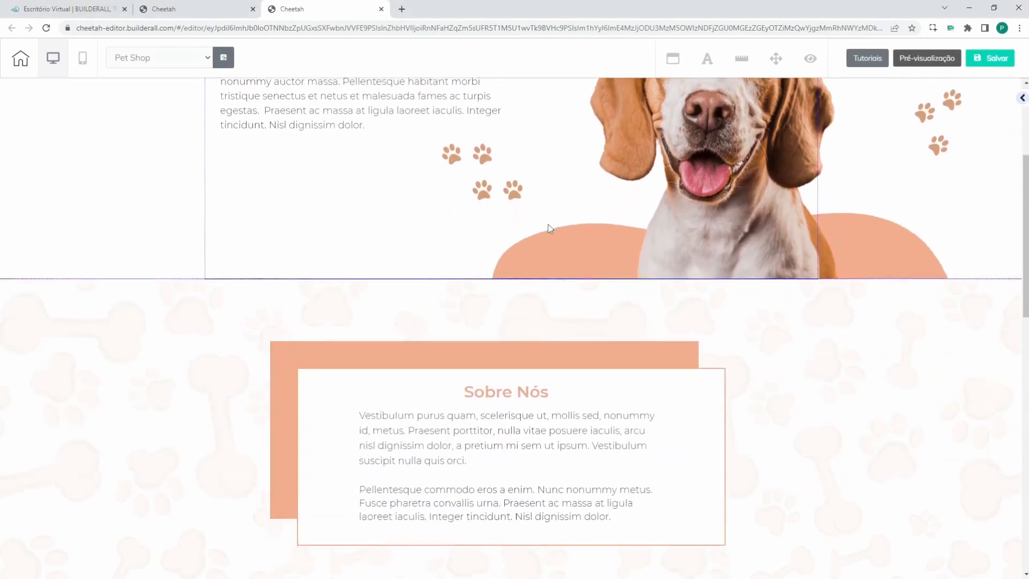
scroll(550, 229, "down", 4)
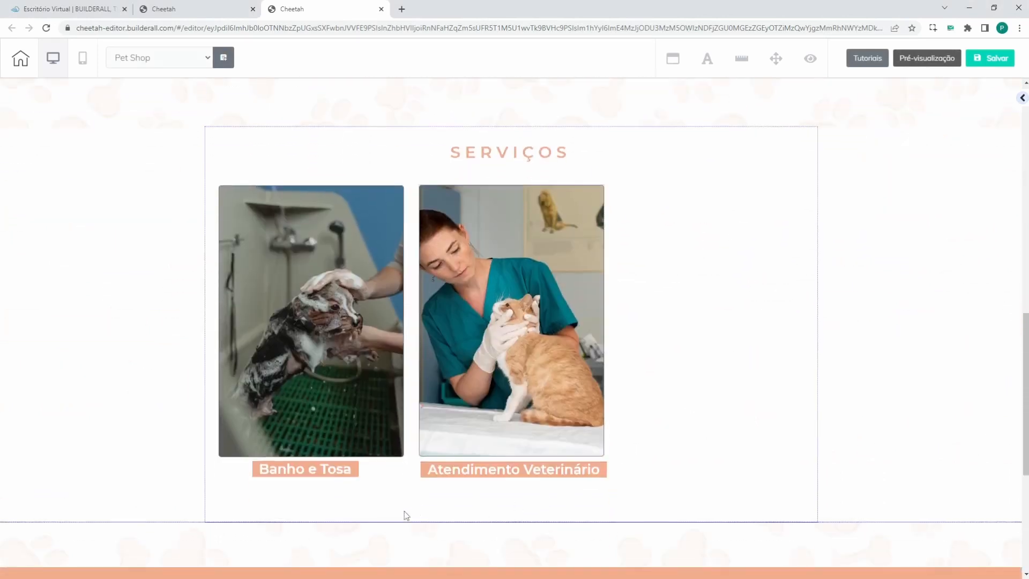
scroll(403, 510, "down", 1)
scroll(385, 491, "up", 1)
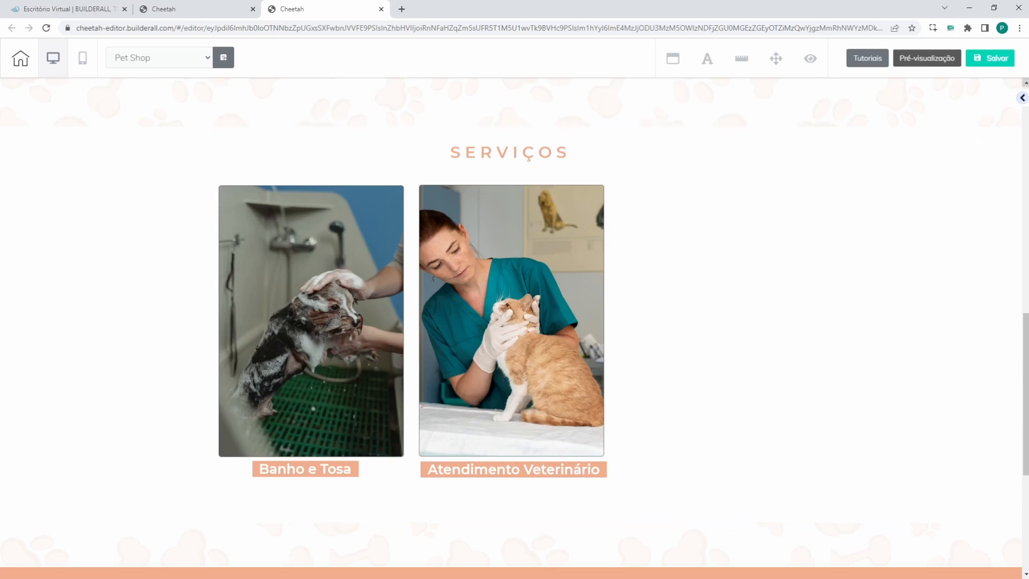
left_click(1022, 98)
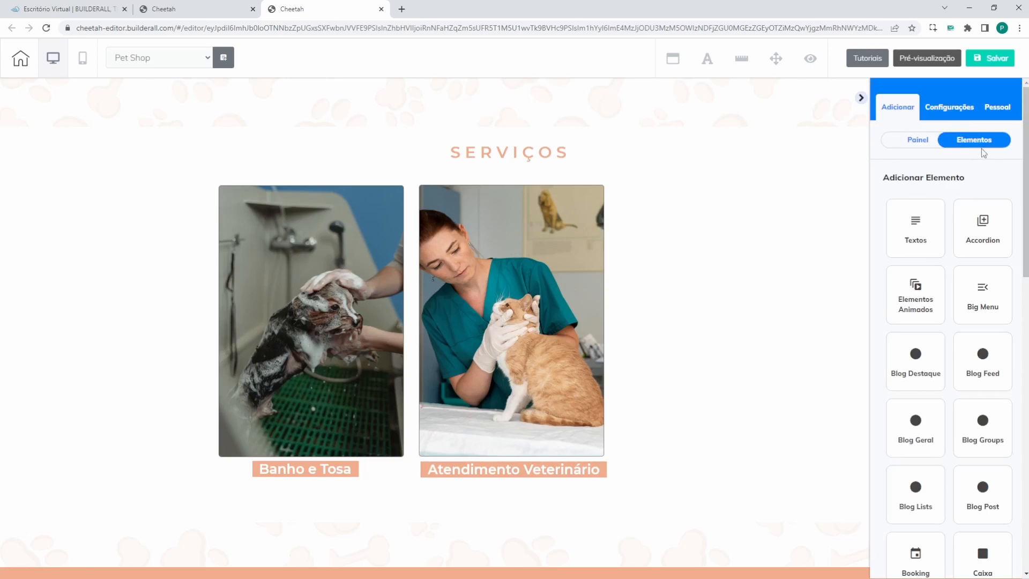
scroll(983, 154, "down", 1)
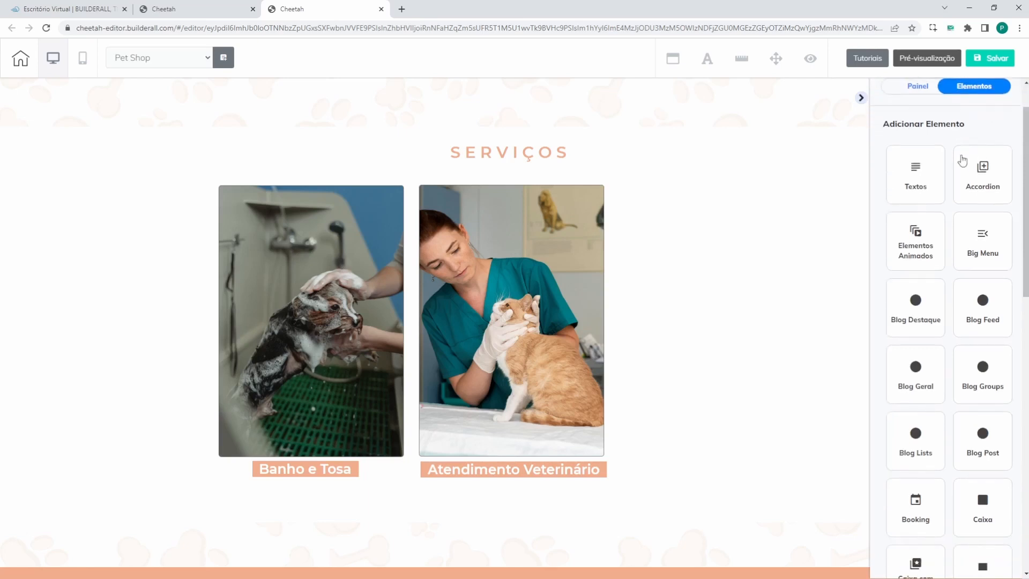
scroll(959, 160, "down", 1)
scroll(946, 214, "down", 4)
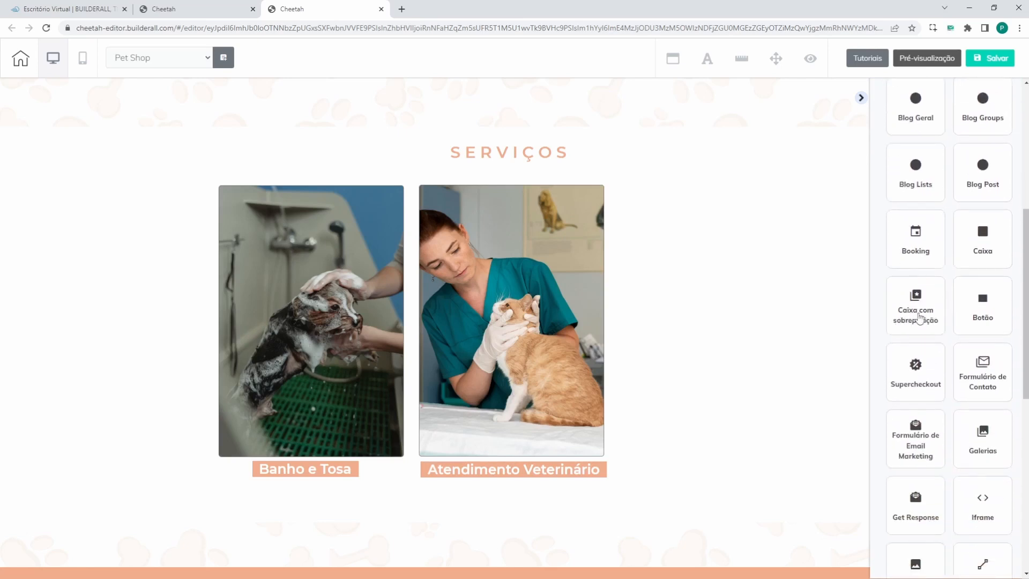
left_click(927, 325)
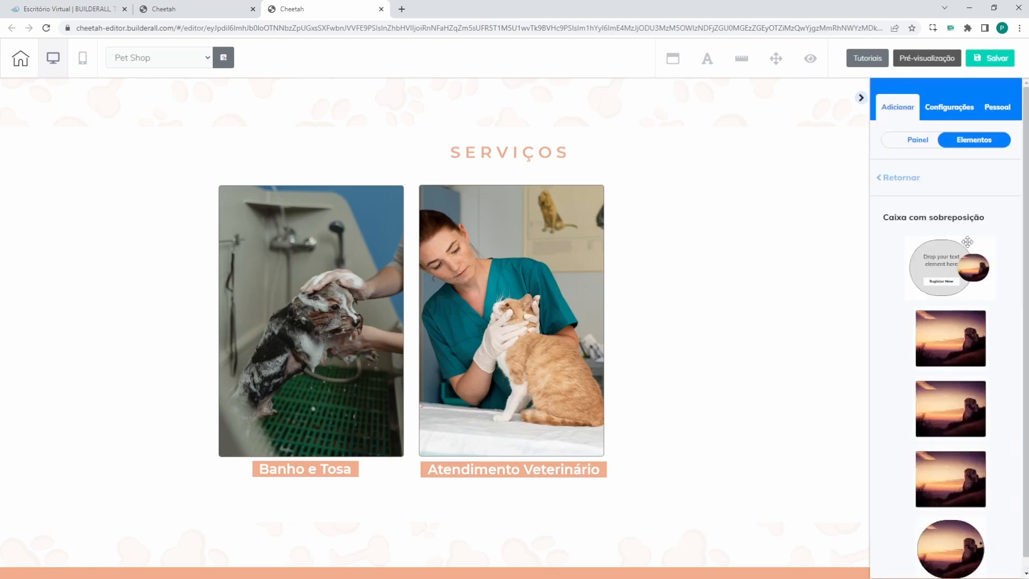
scroll(922, 233, "down", 1)
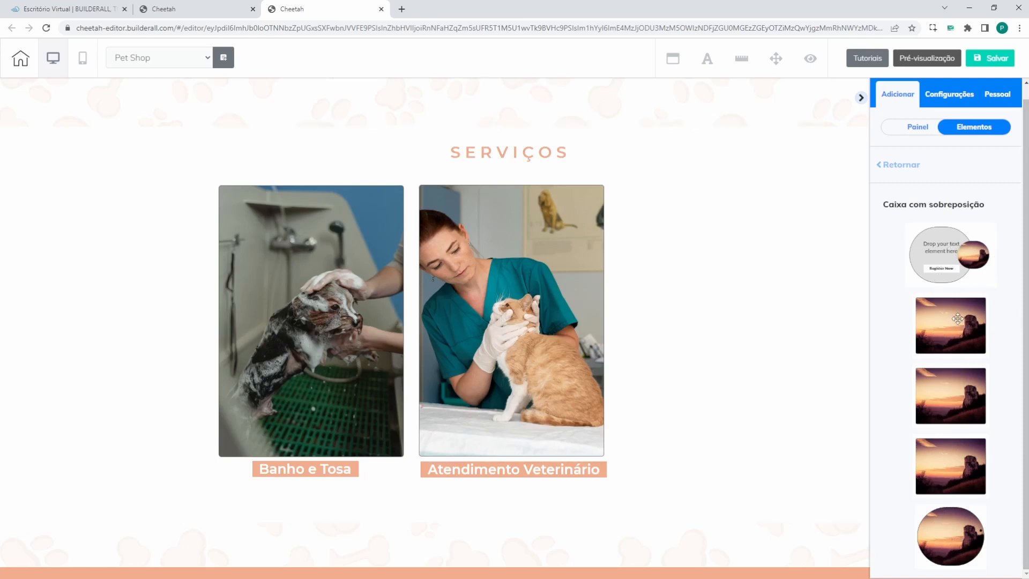
left_click_drag(957, 318, 683, 219)
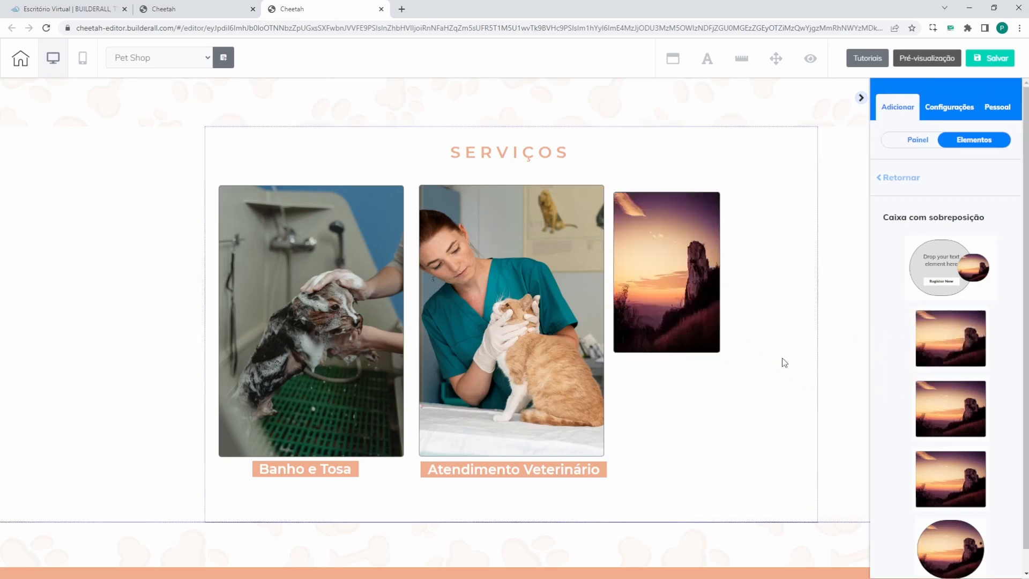
left_click(862, 97)
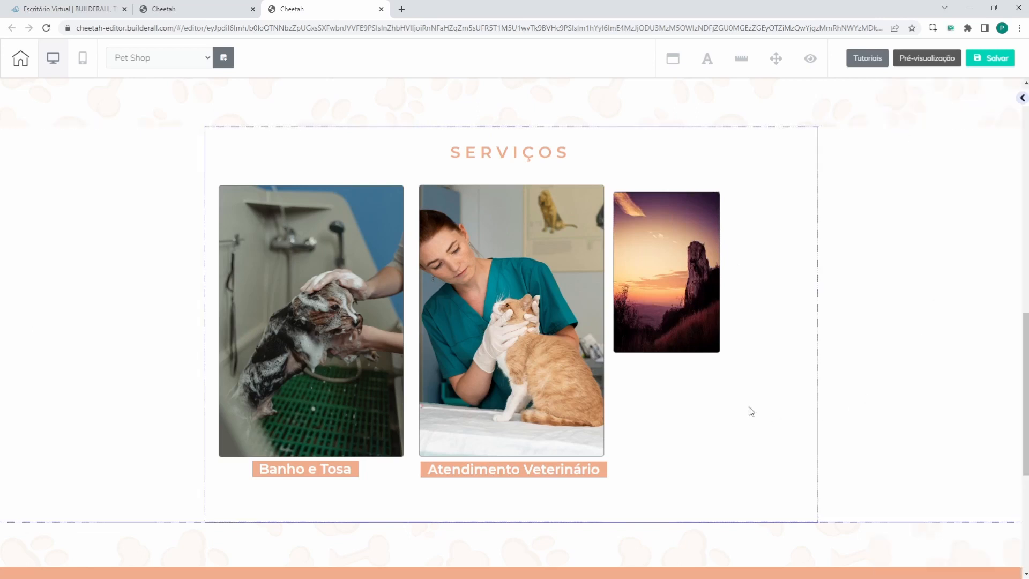
Step: Try to resize the sunset overlay box to match the neighbouring service images, making it about 354 wide
left_click(672, 214)
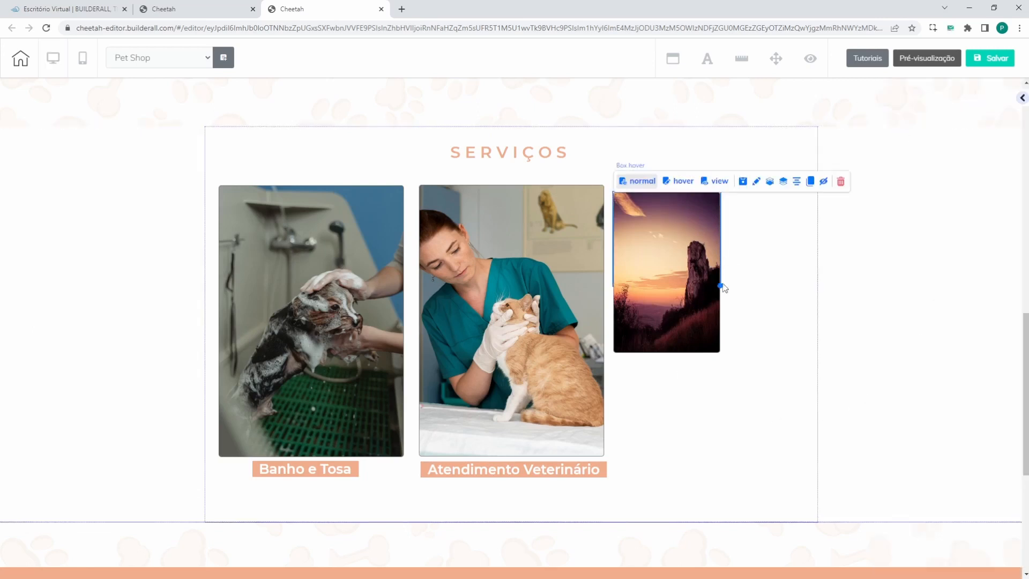
left_click_drag(721, 284, 792, 470)
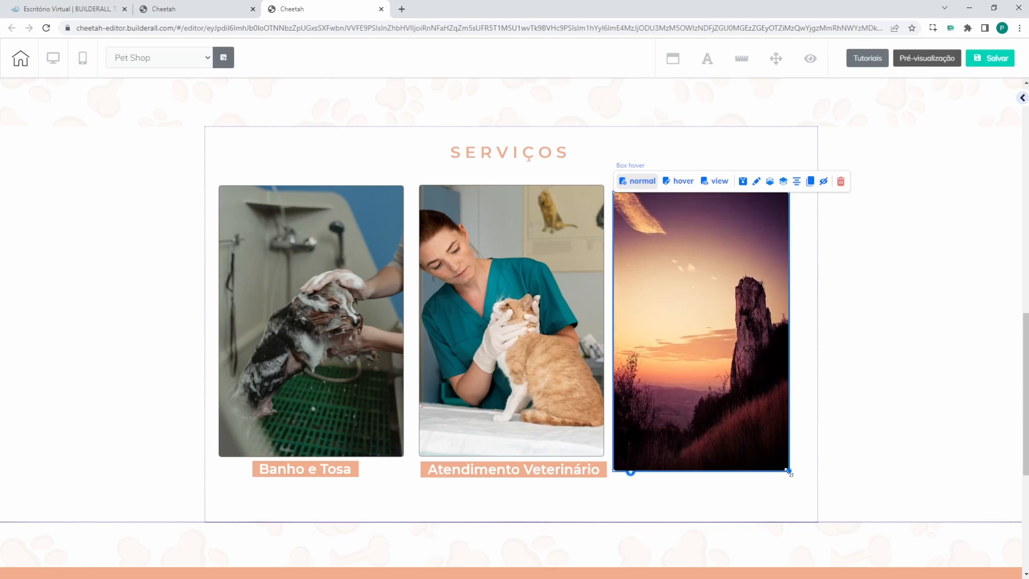
left_click_drag(789, 471, 796, 238)
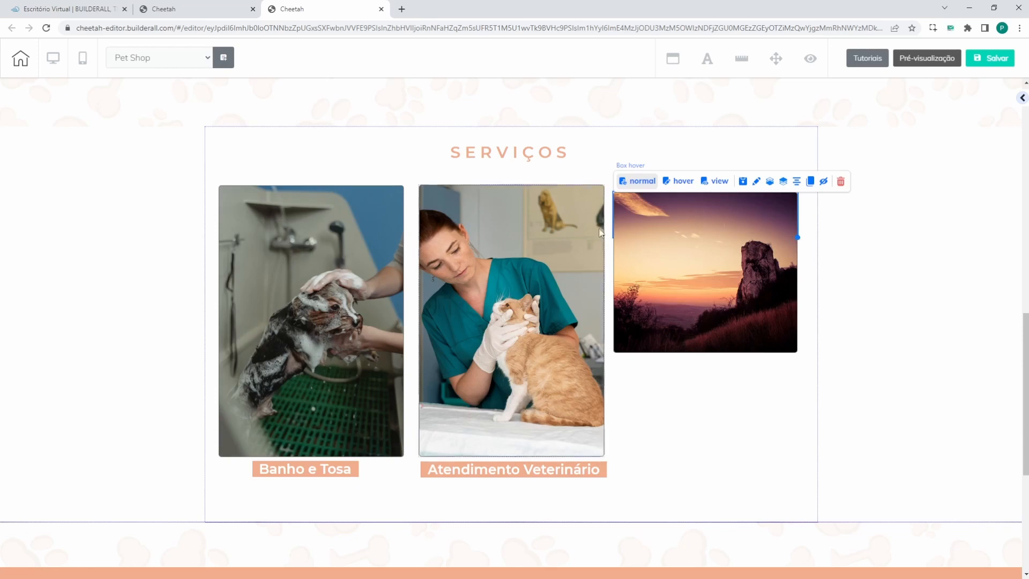
left_click_drag(797, 236, 803, 264)
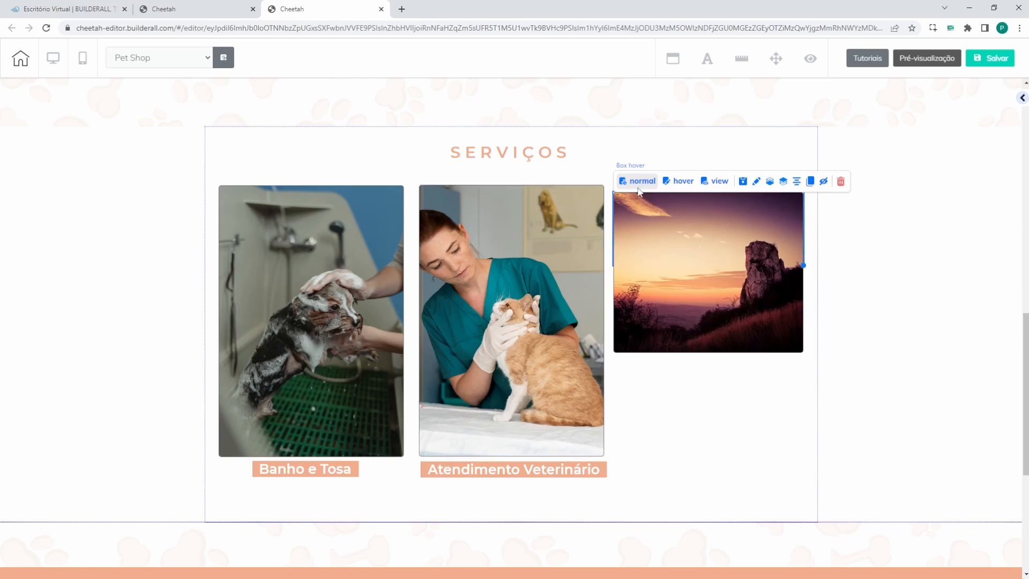
Step: Set the sunset overlay box's minimum height (Altura Mínima) to 651 in its size settings
left_click(756, 182)
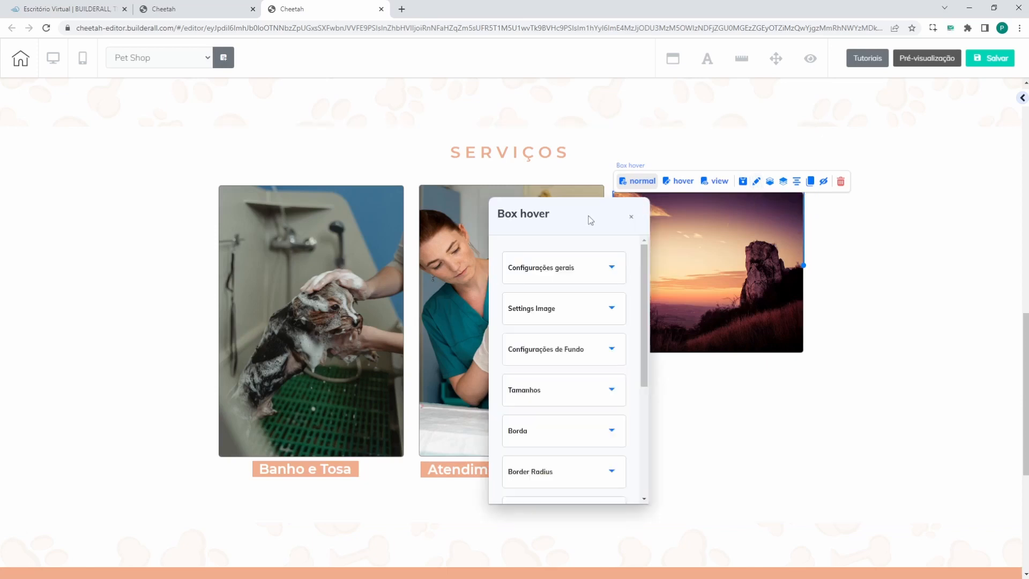
left_click_drag(593, 217, 518, 123)
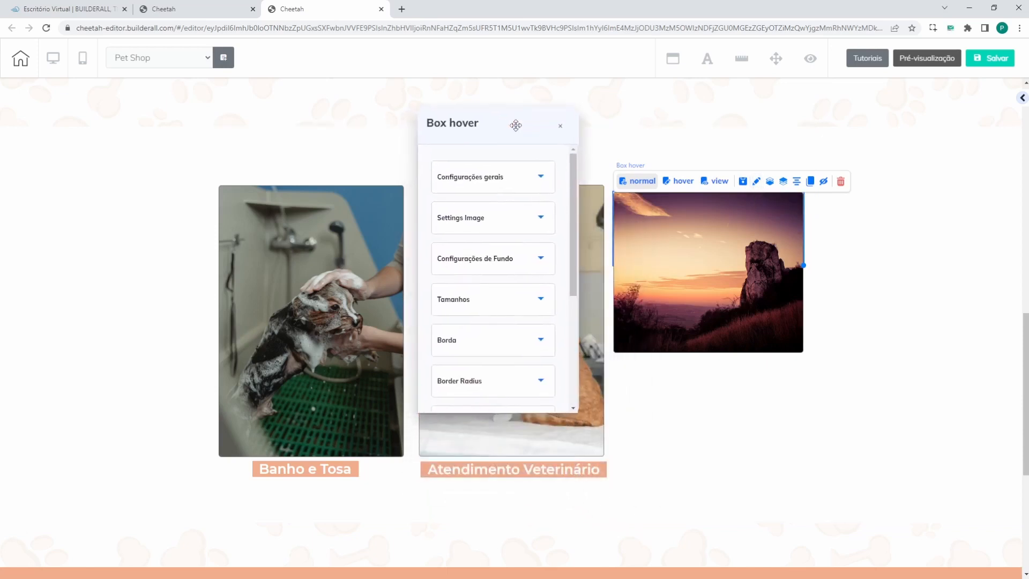
scroll(492, 186, "down", 2)
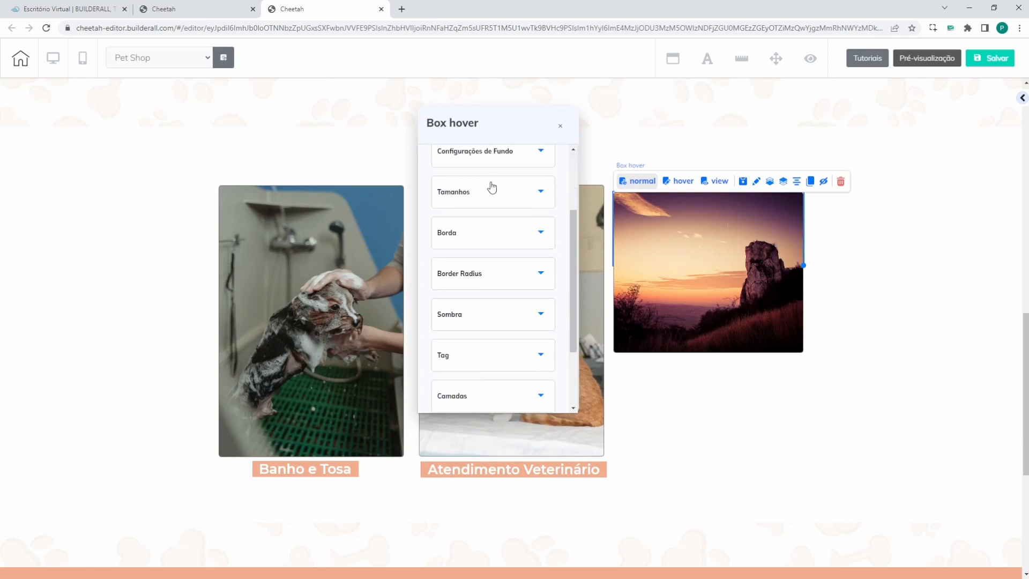
left_click(453, 196)
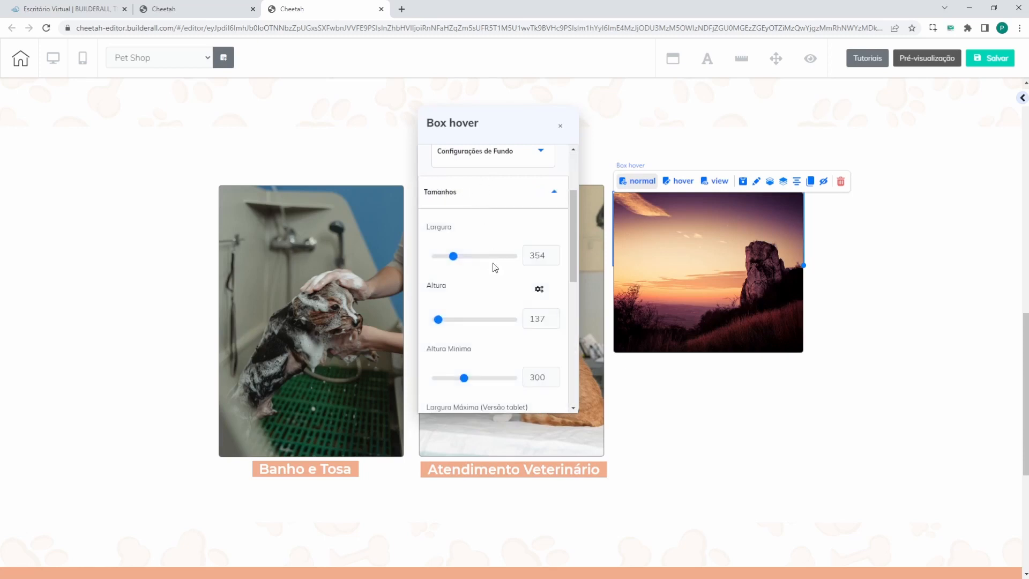
scroll(494, 268, "down", 2)
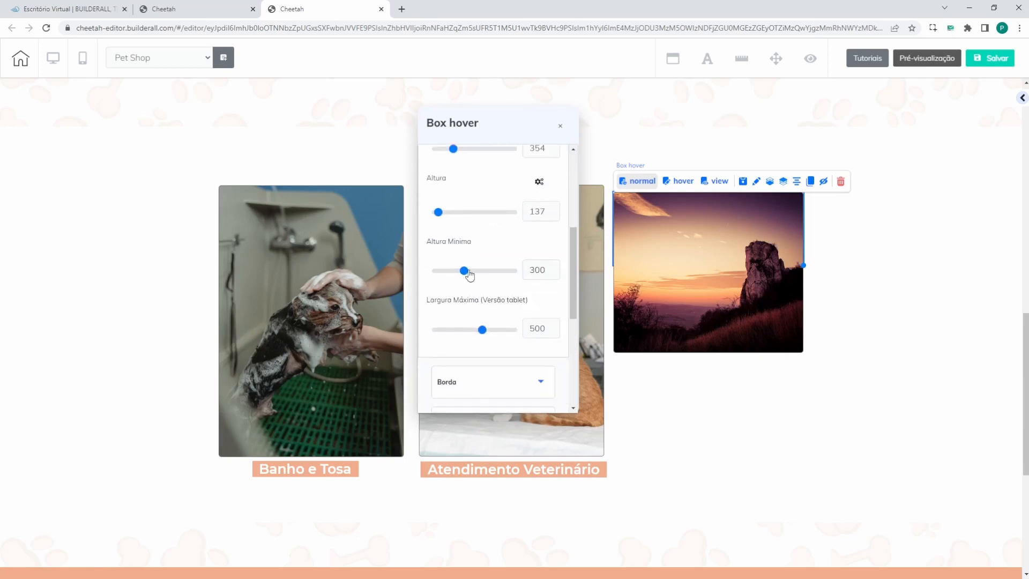
left_click_drag(466, 273, 499, 278)
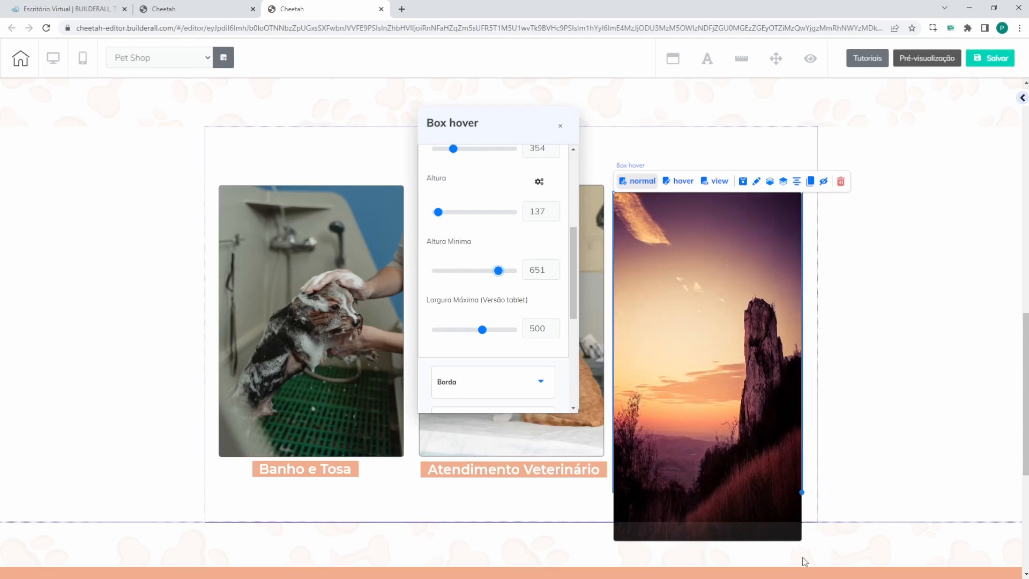
Step: Move the overlay box up within the Serviços section and resize it to about 498 wide and 304 high
left_click_drag(805, 561, 829, 552)
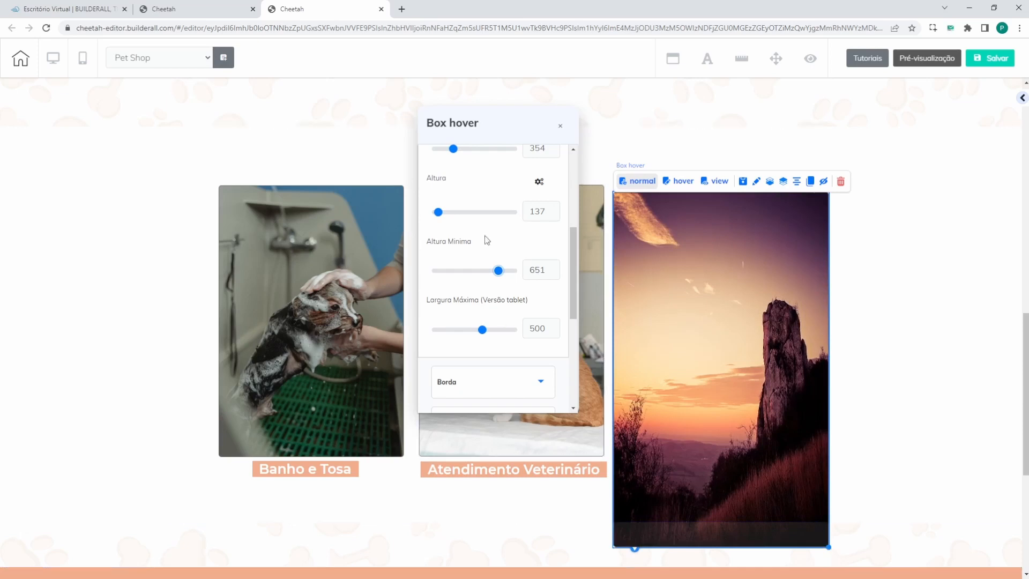
left_click_drag(746, 348, 743, 301)
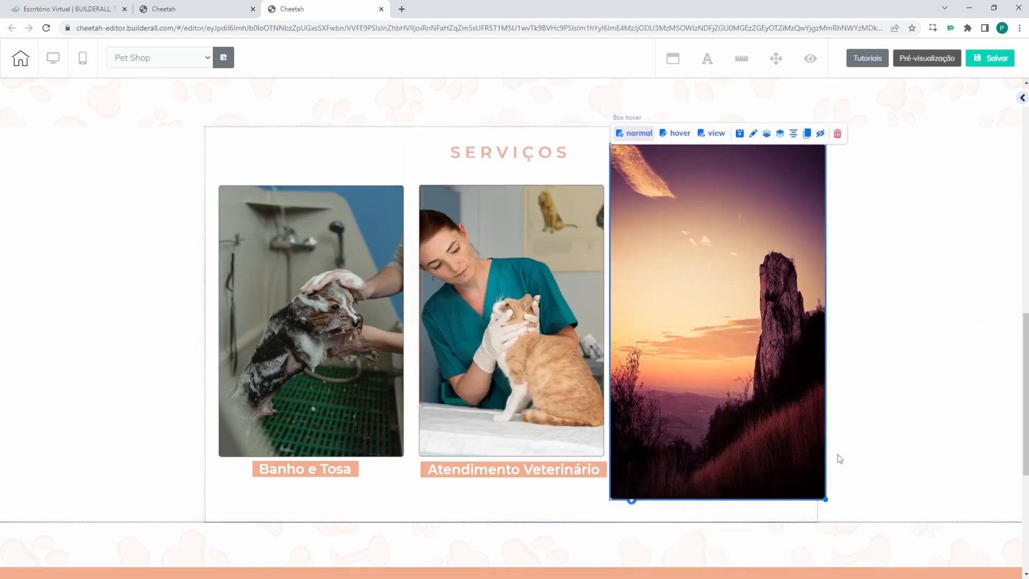
left_click_drag(823, 498, 877, 279)
Step: Set the overlay box's minimum height to 225 and fit its size and position to the neighbouring service images
left_click(754, 134)
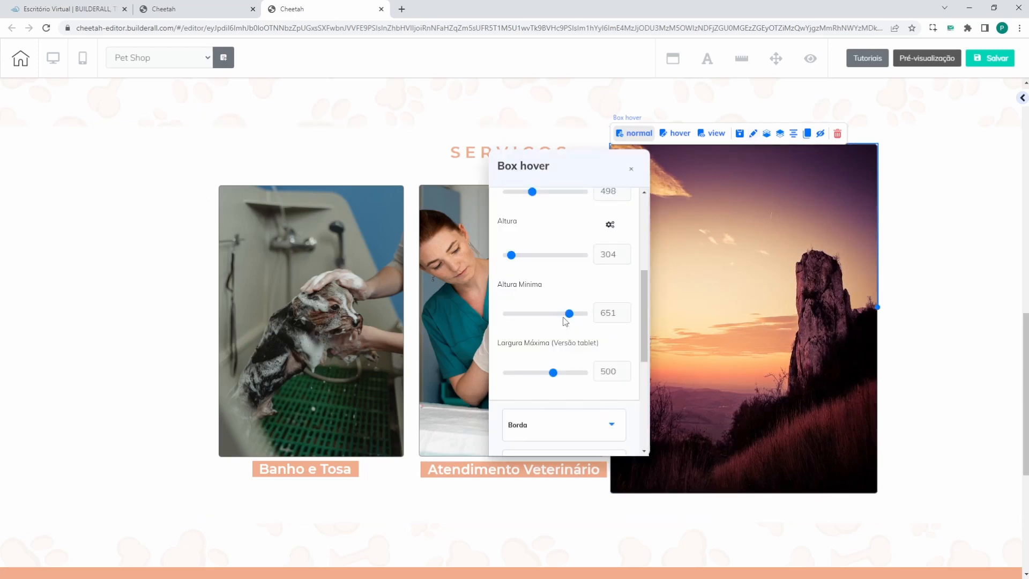
left_click_drag(569, 317, 528, 316)
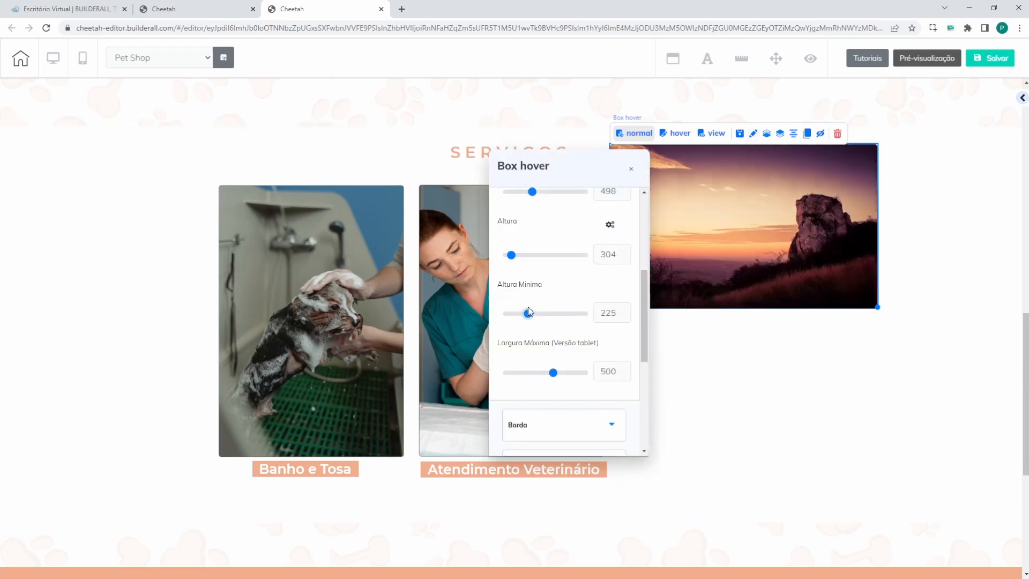
left_click_drag(879, 308, 795, 451)
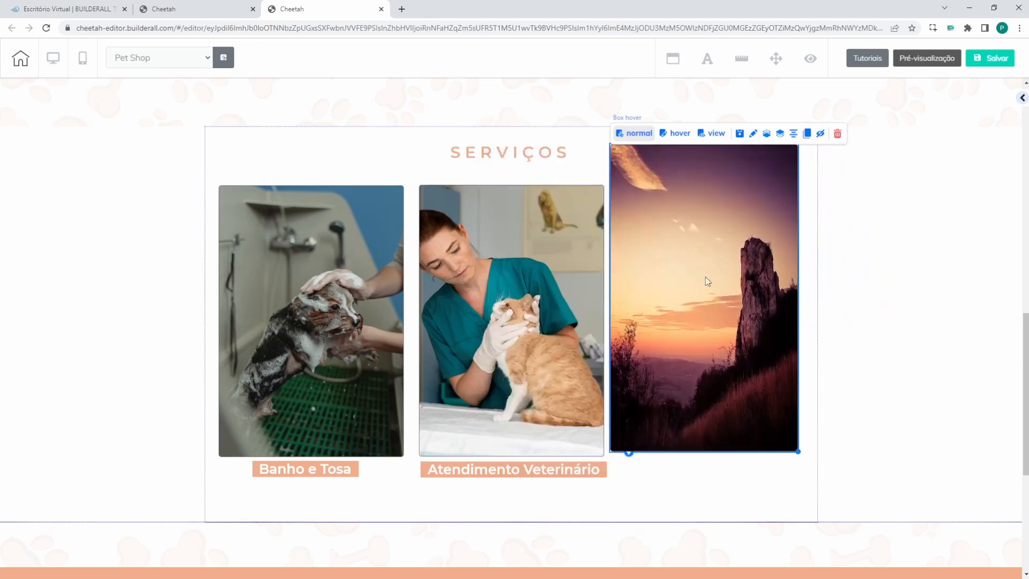
left_click_drag(705, 277, 714, 324)
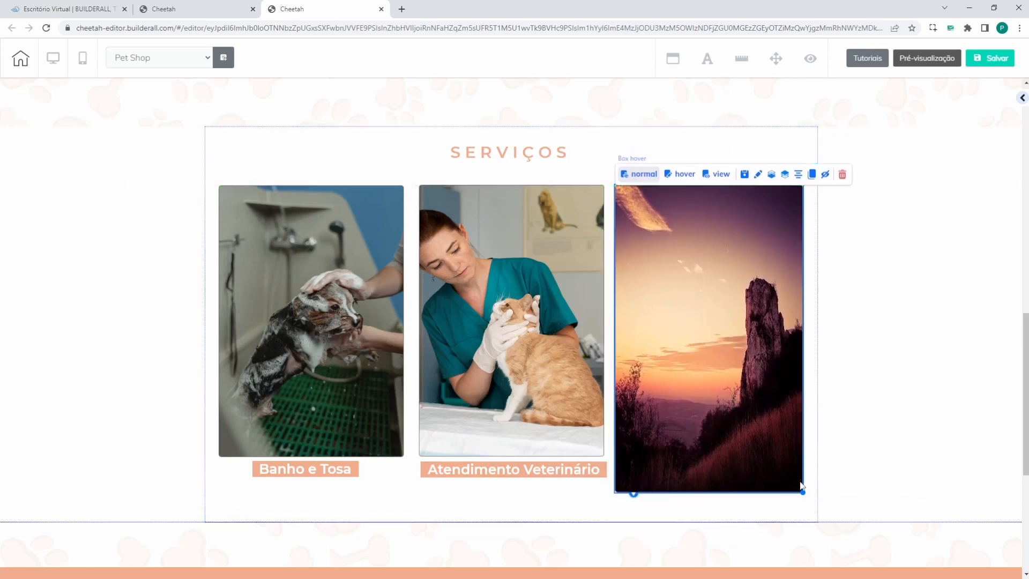
left_click_drag(802, 491, 809, 457)
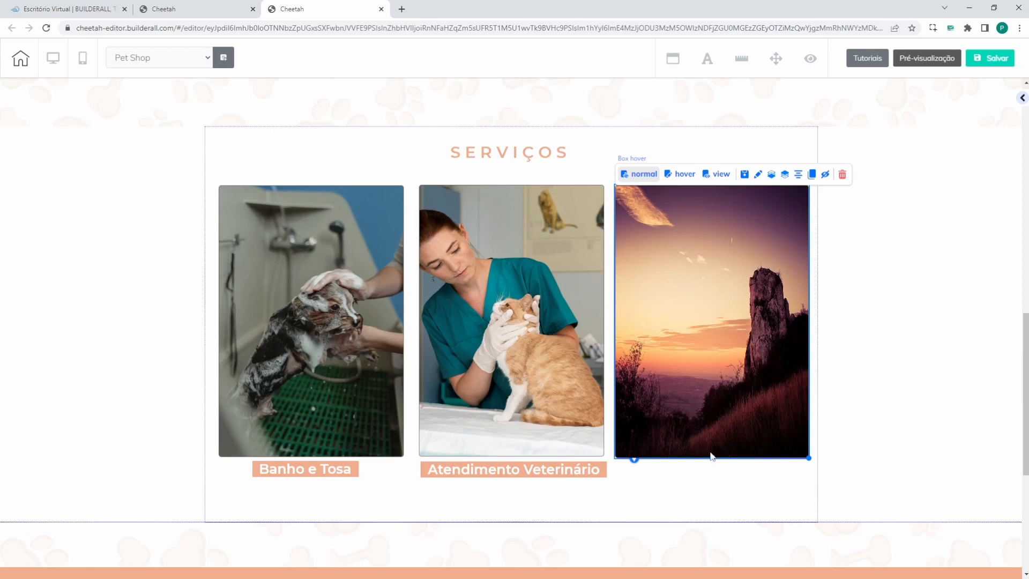
Step: In the overlay box's hover state, move the placeholder text and the Register Now button to the horizontal centre near the box's upper edge
left_click(683, 175)
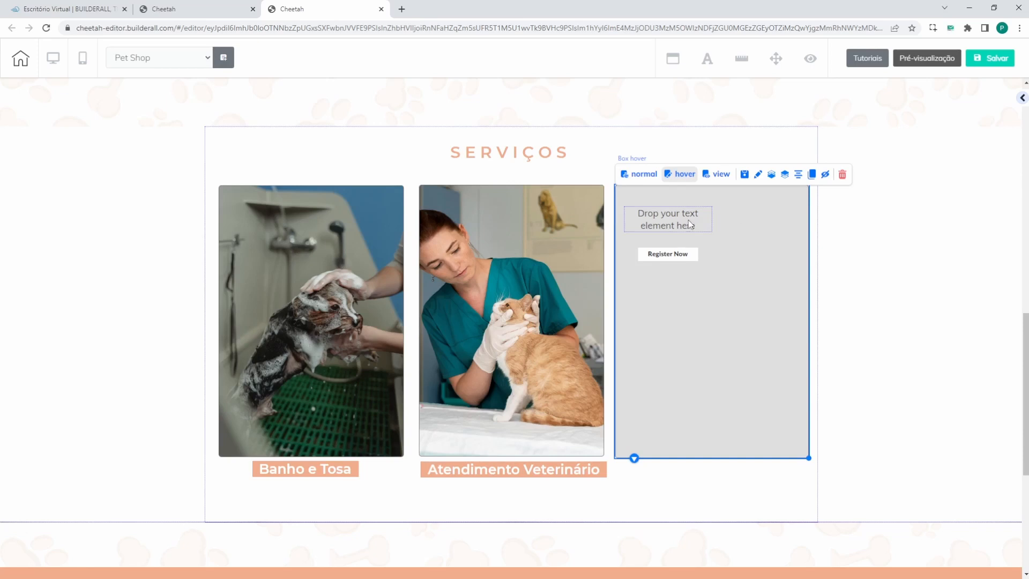
left_click_drag(689, 224, 713, 213)
left_click_drag(690, 259, 712, 253)
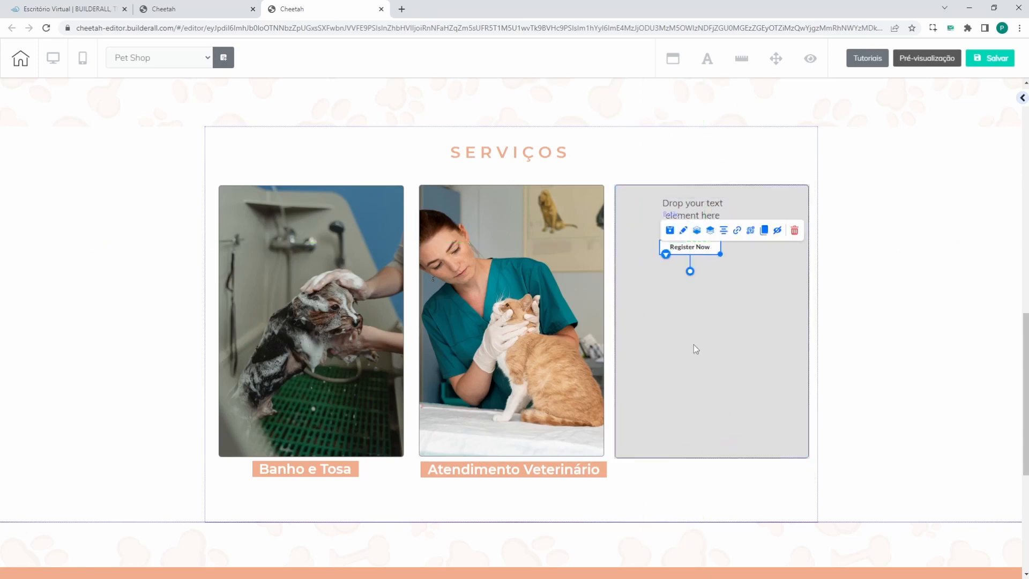
Step: Browse the full list of elements that can be added to the page
left_click(1022, 101)
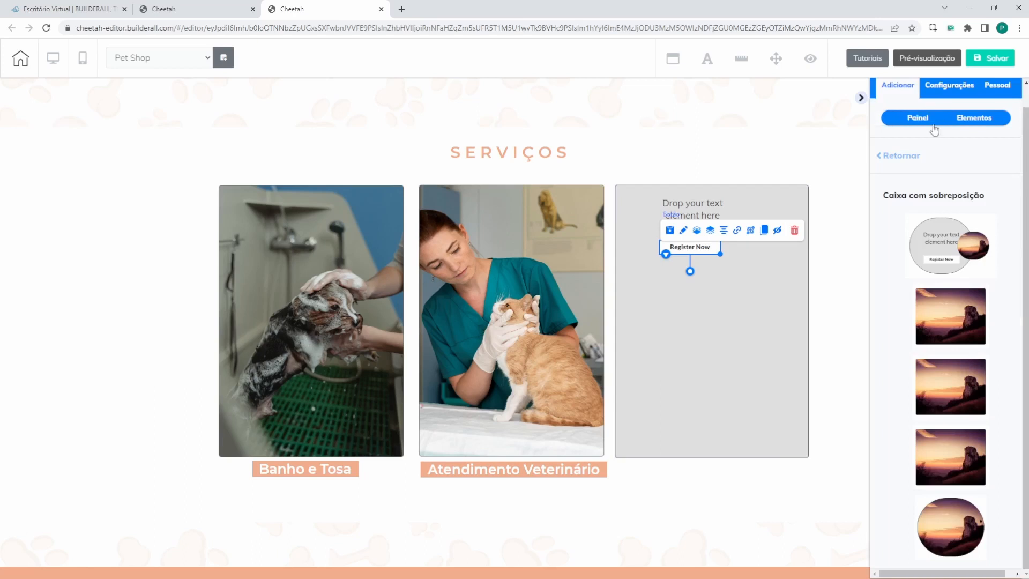
left_click(973, 118)
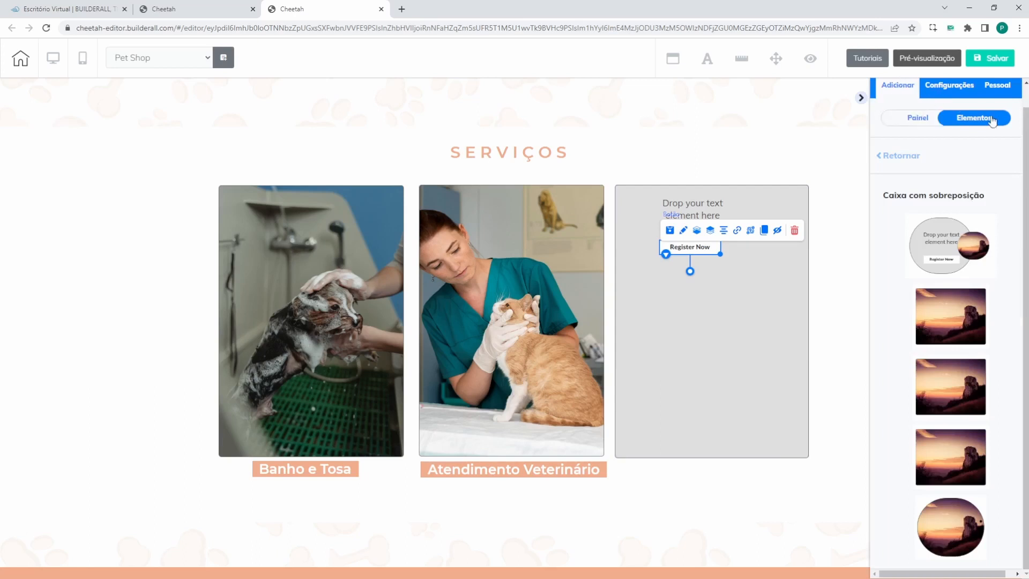
left_click(904, 156)
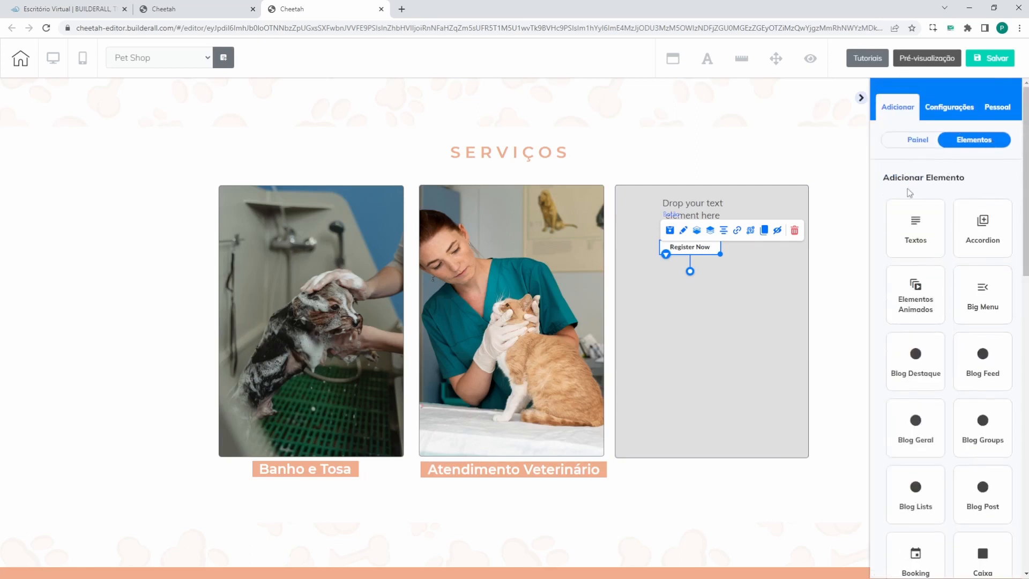
scroll(935, 193, "down", 3)
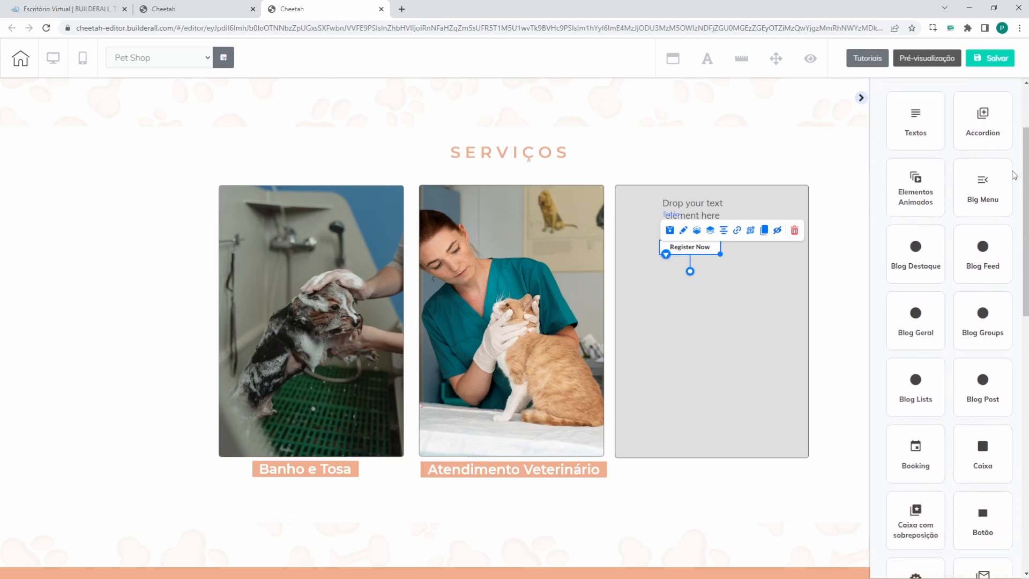
left_click_drag(1027, 190, 1028, 426)
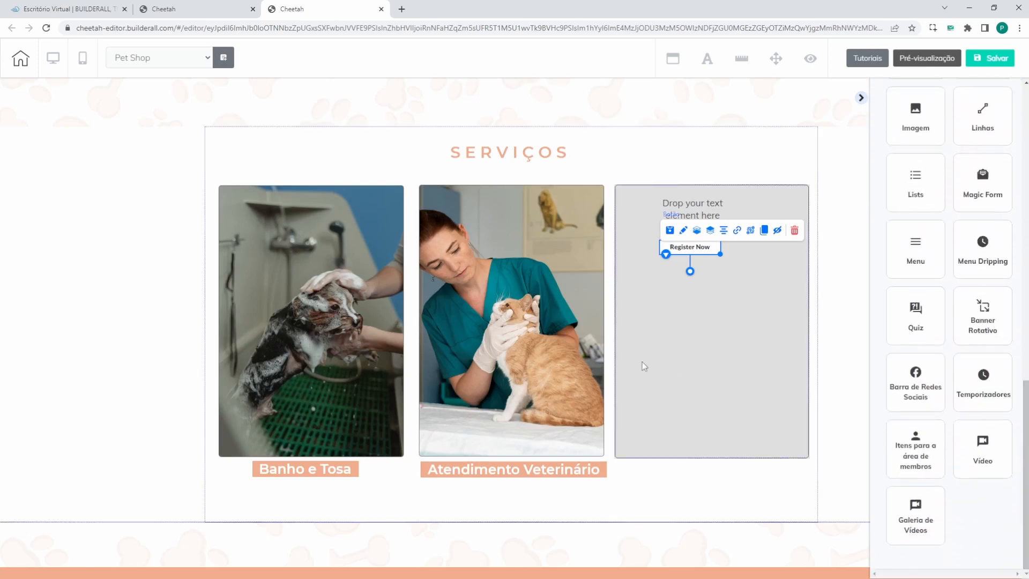
Step: View the hover states of the sunset box and the Atendimento Veterinário box in the Serviços section
left_click(636, 205)
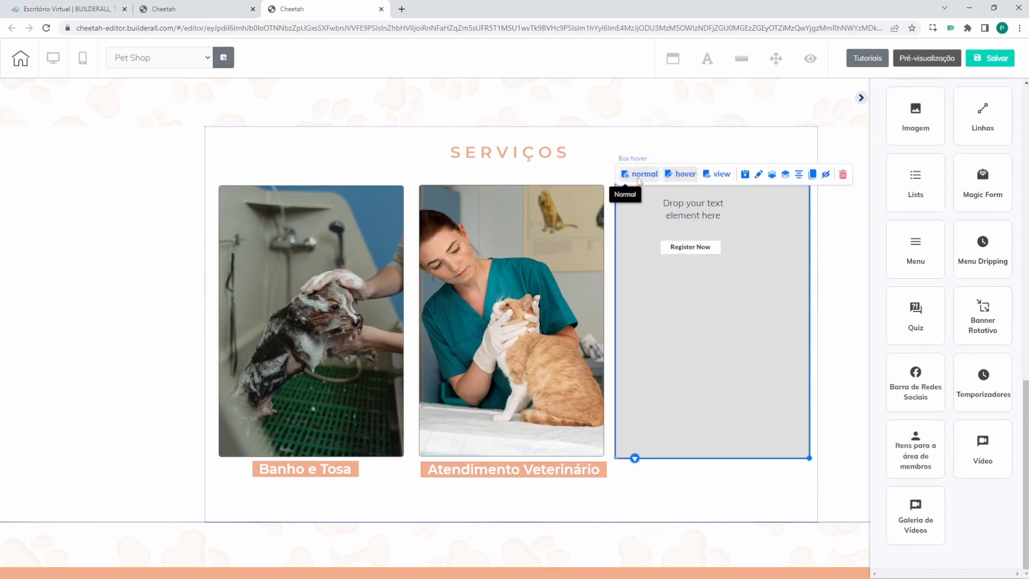
left_click(721, 178)
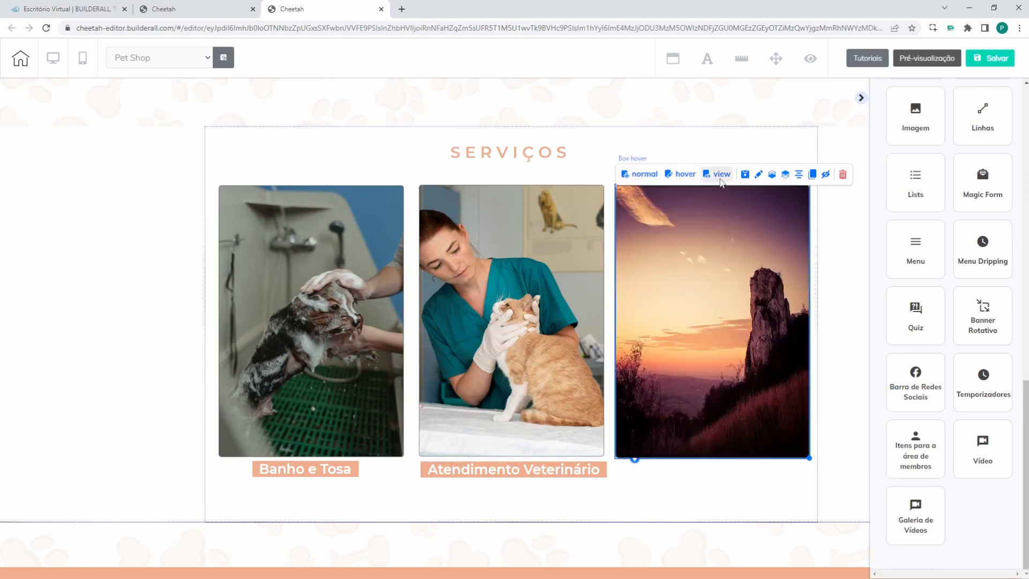
mouse_move(780, 272)
left_mouse_down()
mouse_move(774, 285)
mouse_move(780, 268)
left_mouse_up()
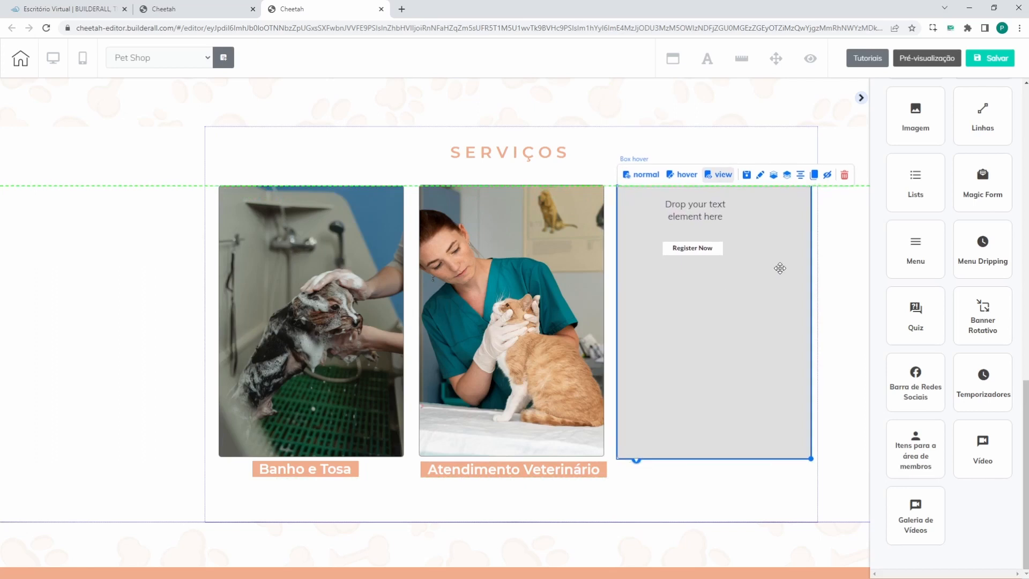
left_click(720, 177)
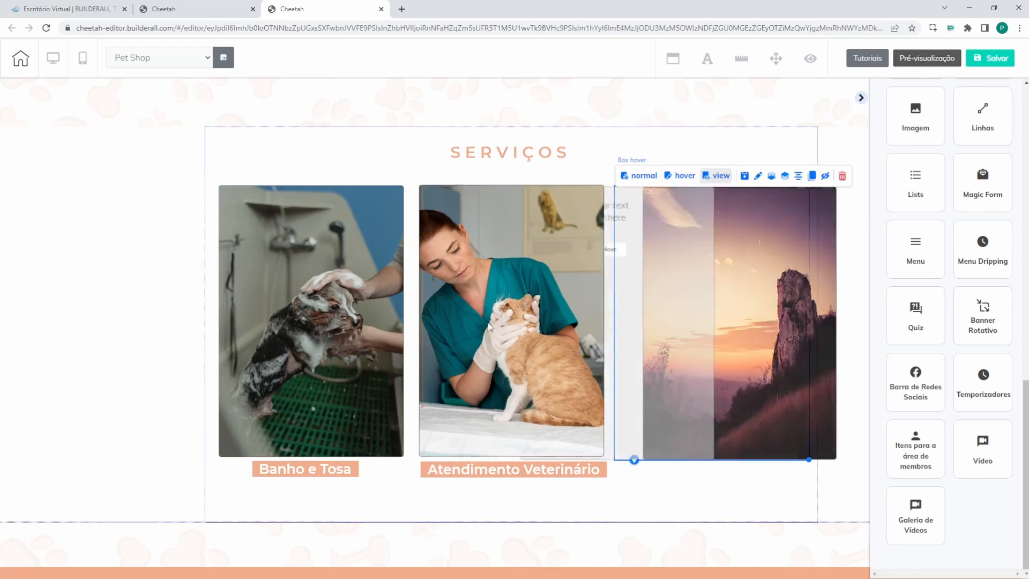
left_click(469, 249)
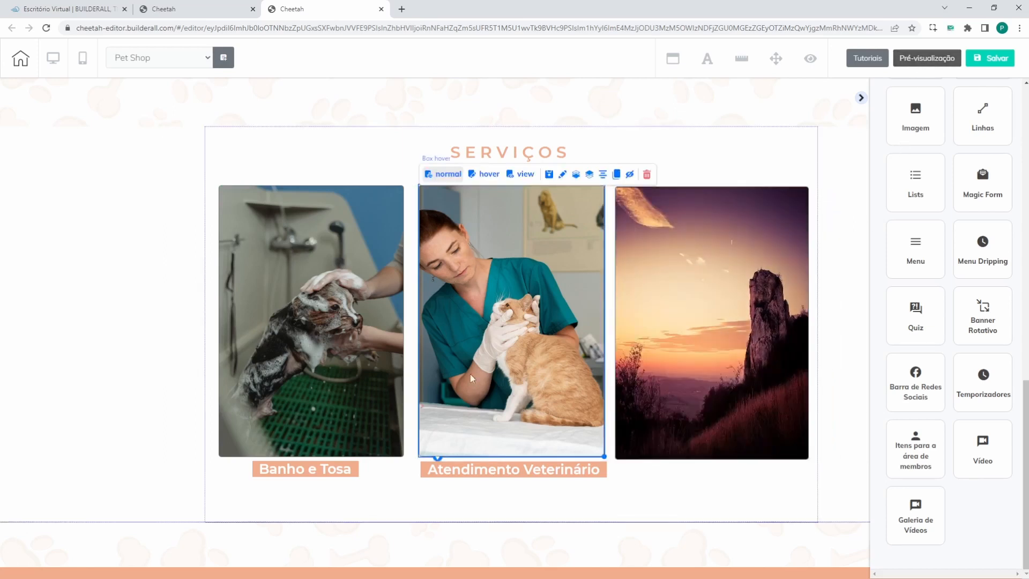
left_click(519, 178)
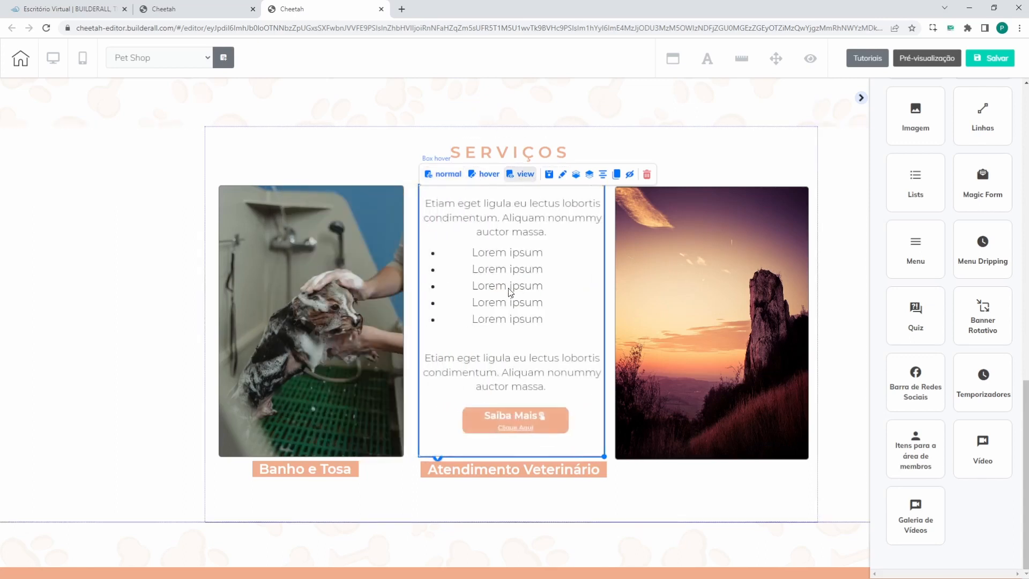
Step: Preview the page, check the three boxes in the Serviços section, and return to the editor
left_click(923, 59)
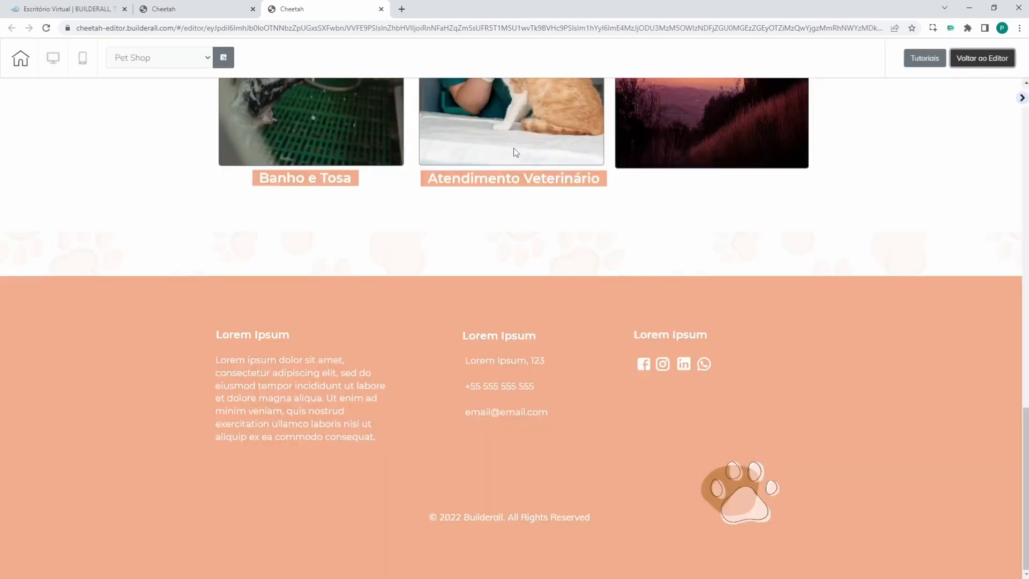
scroll(466, 355, "up", 2)
scroll(464, 350, "up", 4)
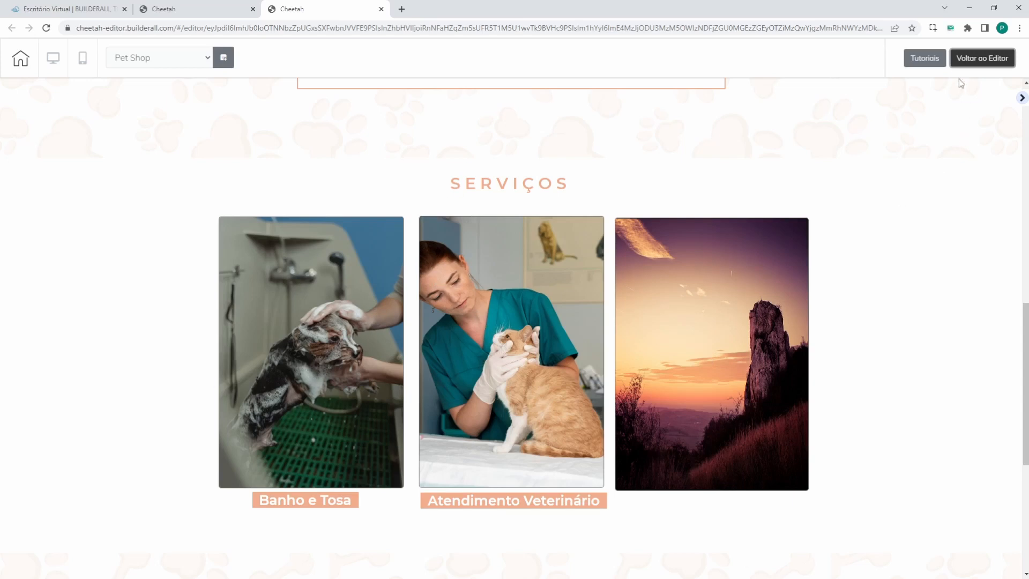
left_click(983, 58)
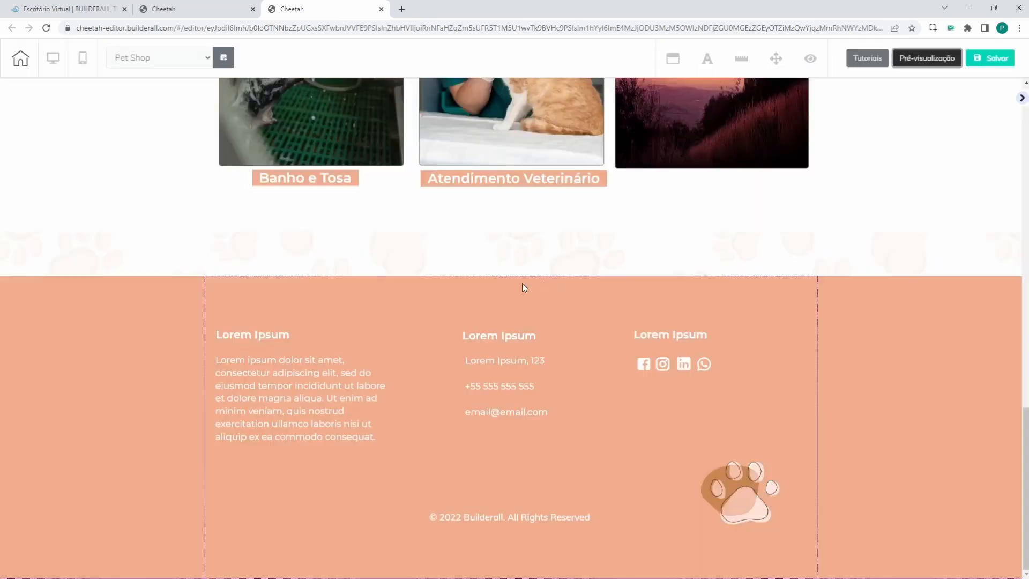
Step: Examine the option for saving the sunset box as a personal element, and close it without saving
scroll(438, 340, "up", 6)
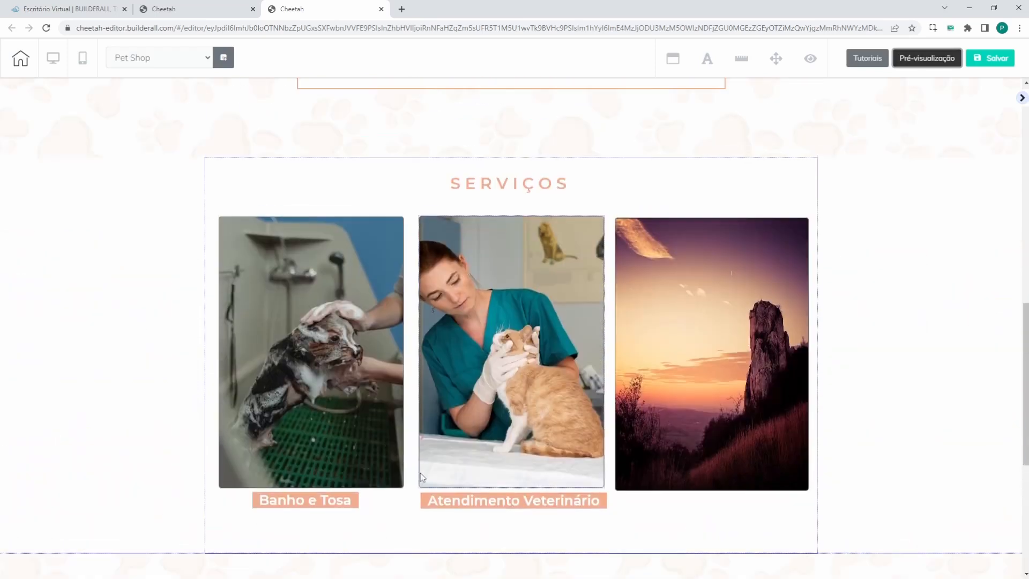
scroll(421, 471, "up", 1)
left_click(530, 379)
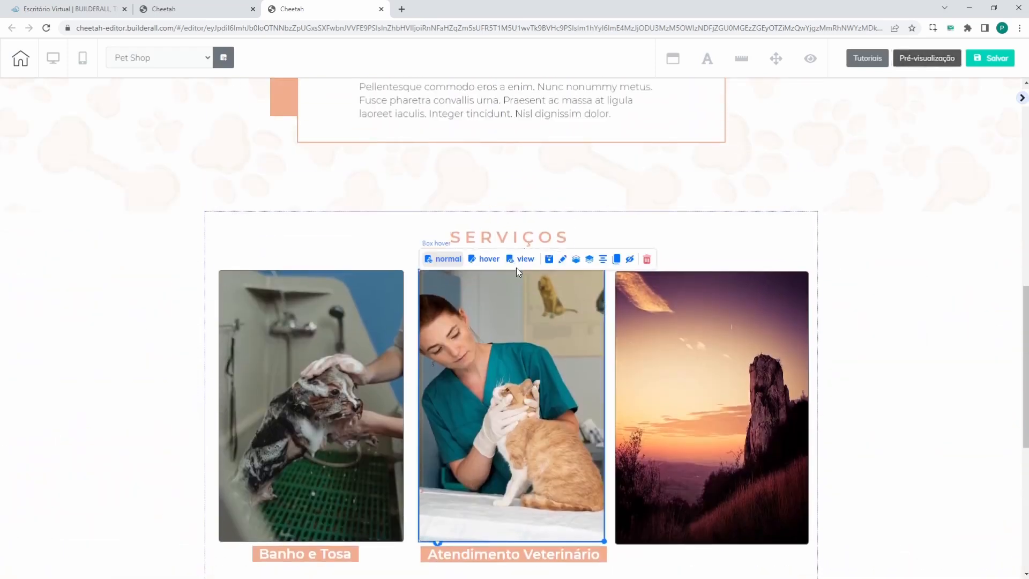
left_click(712, 337)
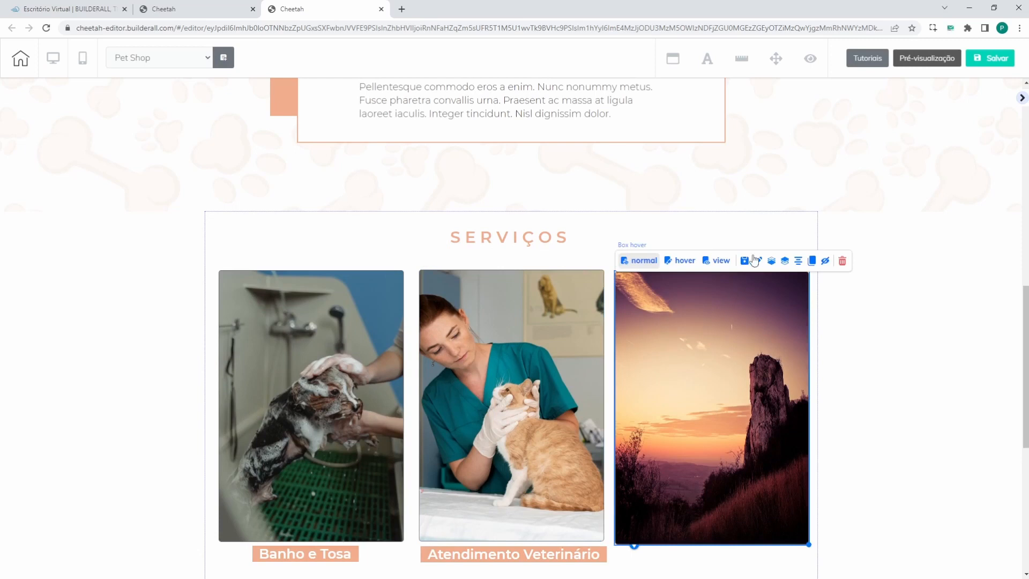
scroll(770, 225, "down", 1)
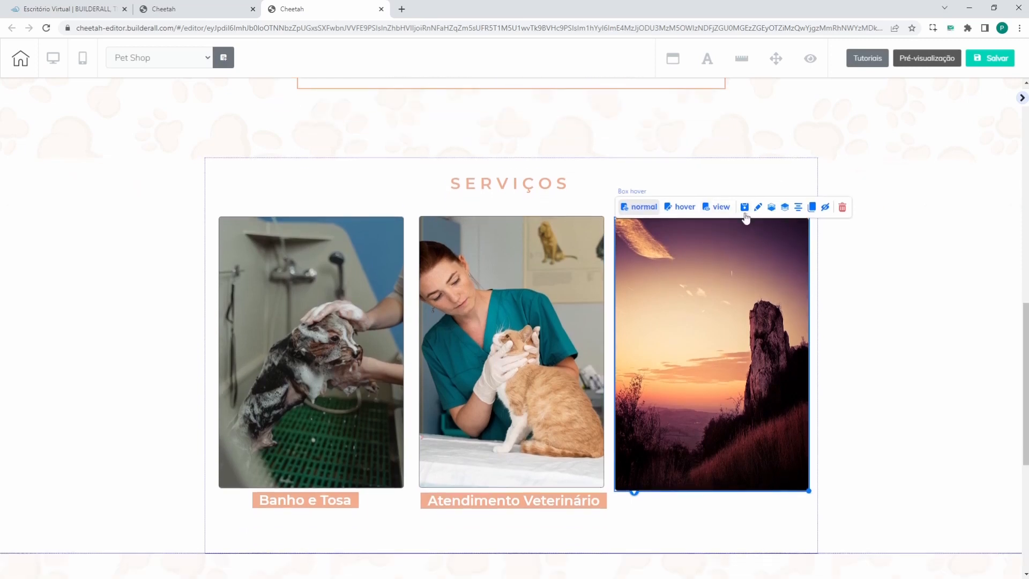
left_click(744, 208)
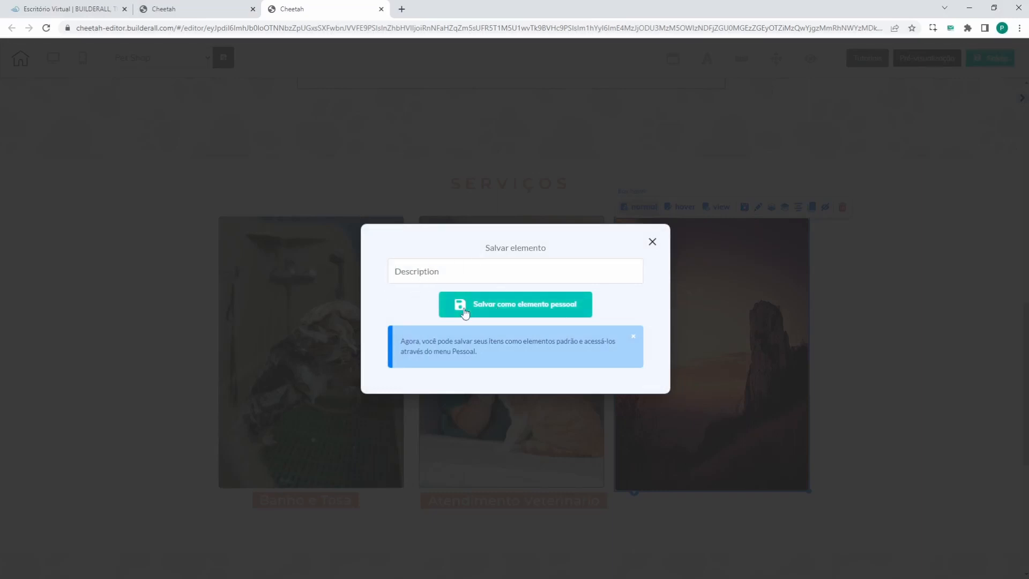
left_click(652, 242)
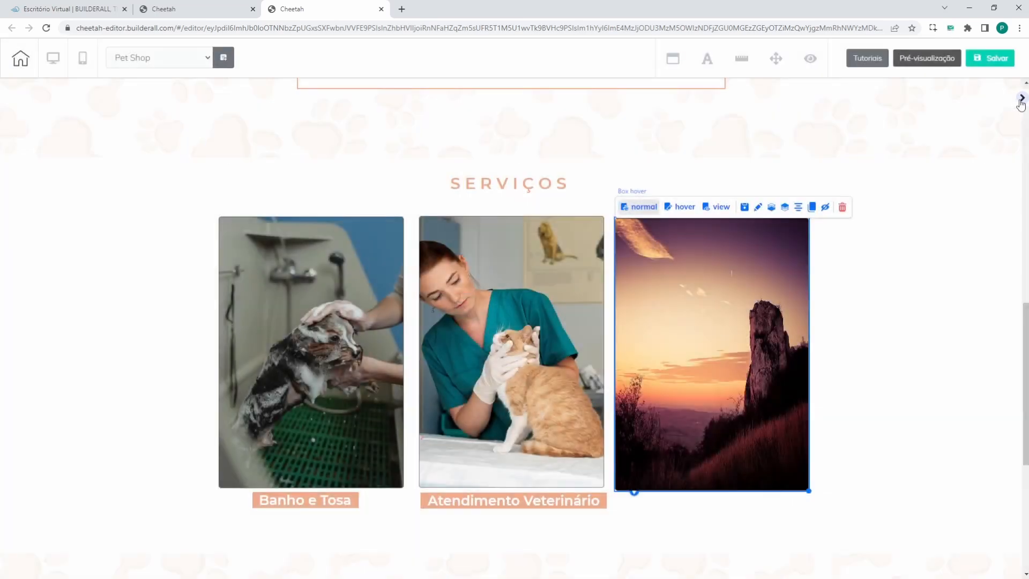
Step: Display the list of saved personal elements
left_click(1020, 99)
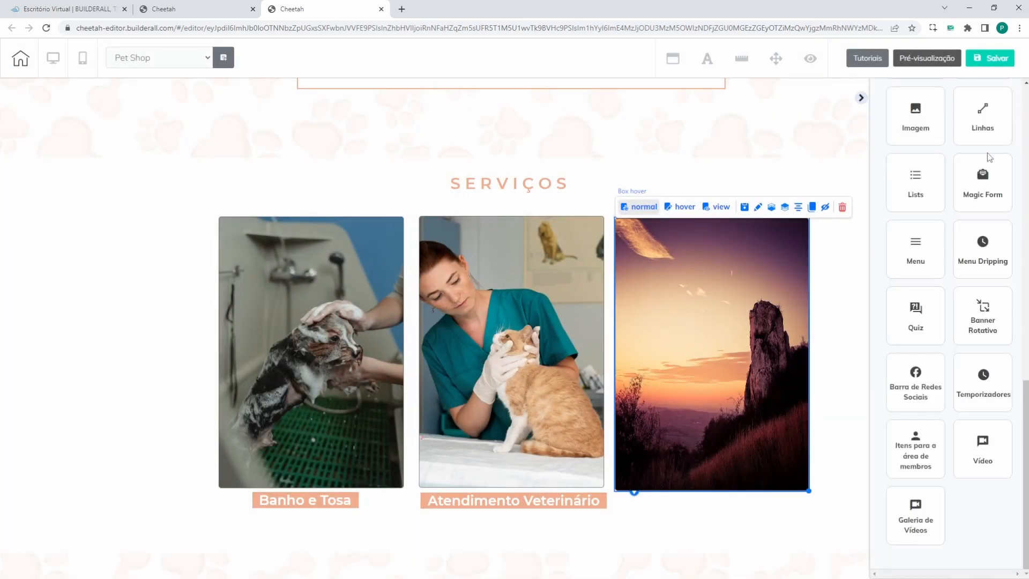
scroll(986, 152, "up", 15)
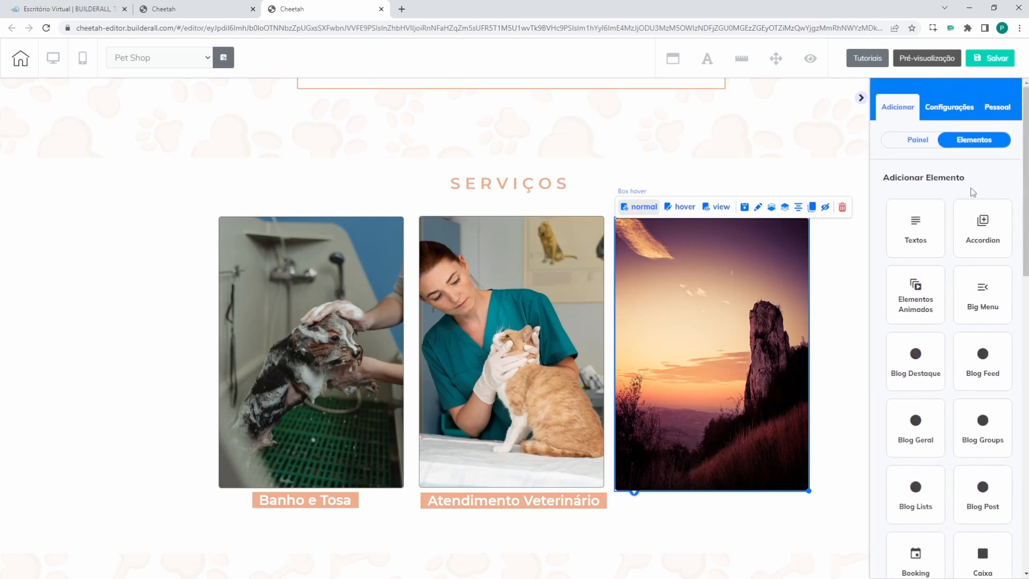
left_click(1001, 110)
left_click(986, 210)
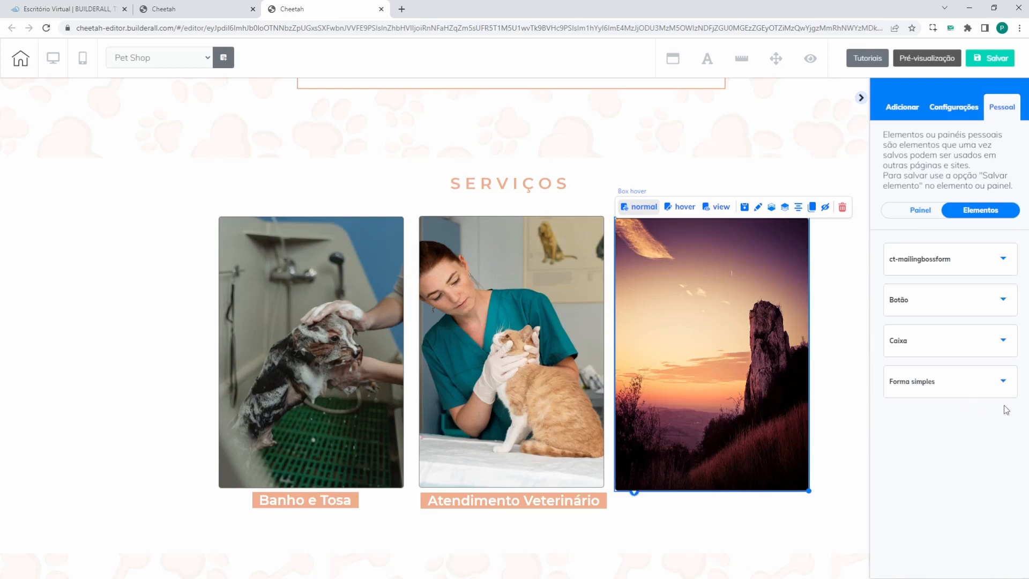
Step: Open the sunset box's settings and collapse the Tamanhos group to view all the setting groups
left_click(758, 208)
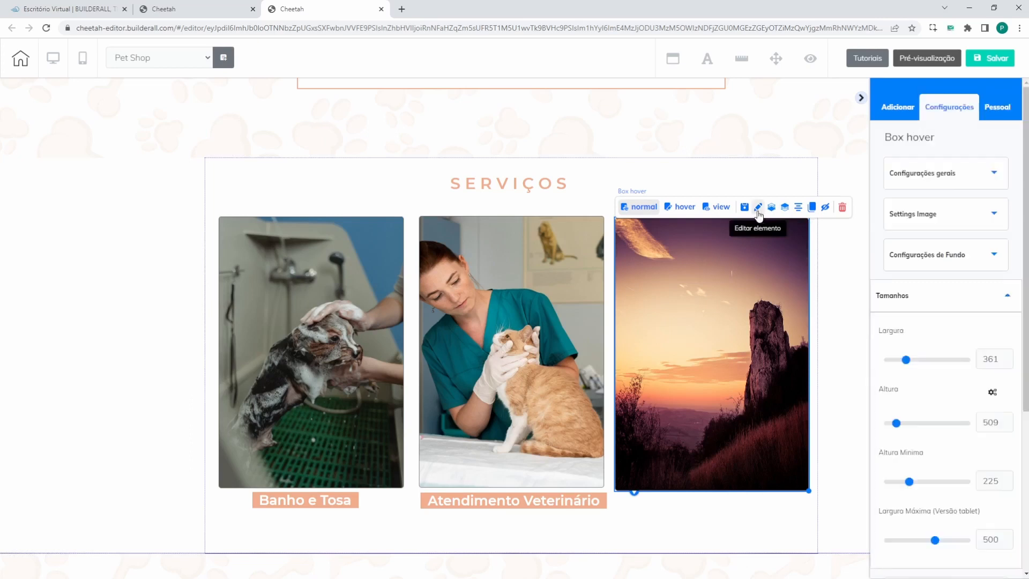
left_click(996, 298)
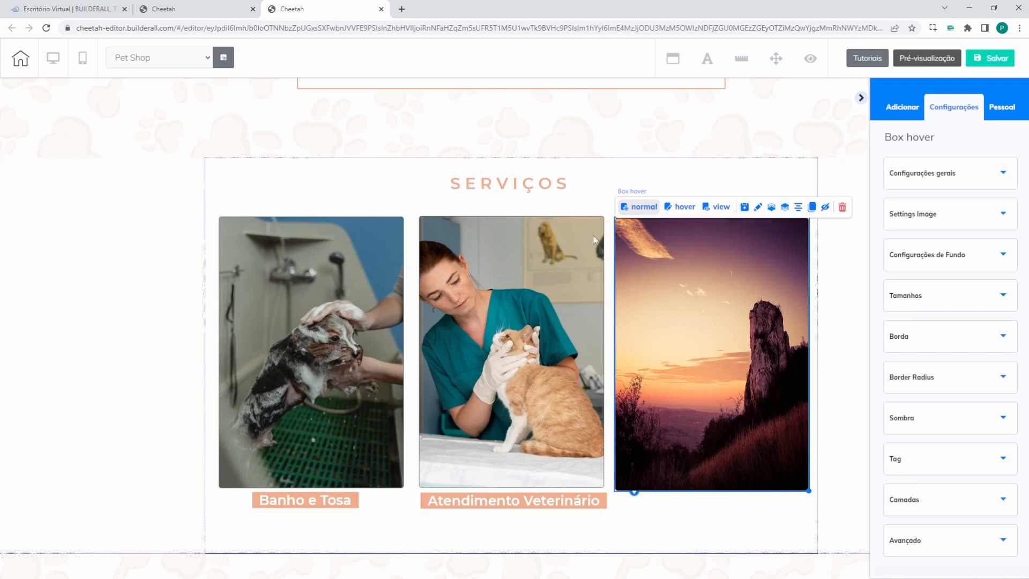
Step: Centre the sunset box horizontally in the Serviços section, and return it and the veterinary box to their own columns
left_click(797, 210)
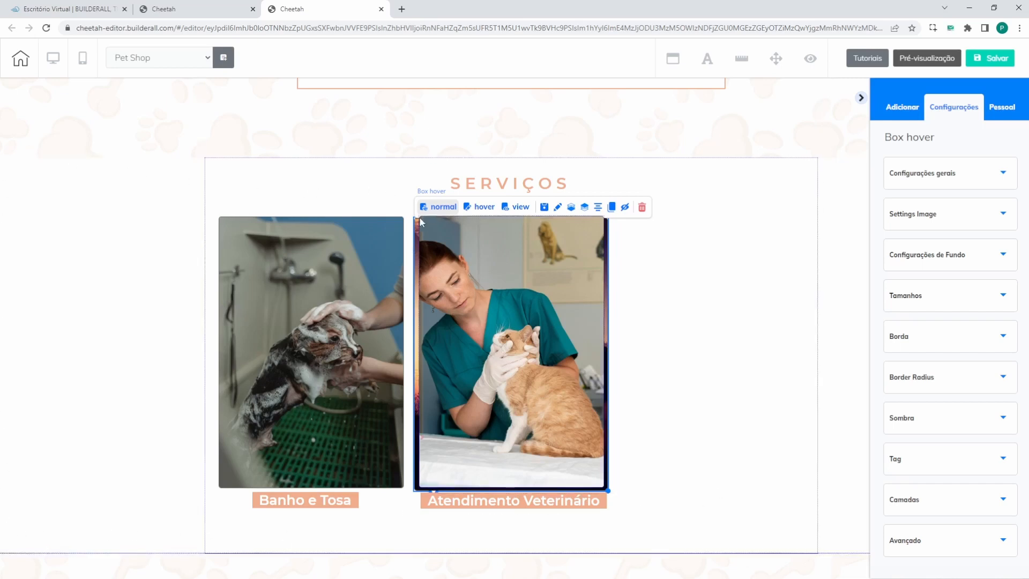
left_click(501, 278)
left_click_drag(502, 278, 407, 364)
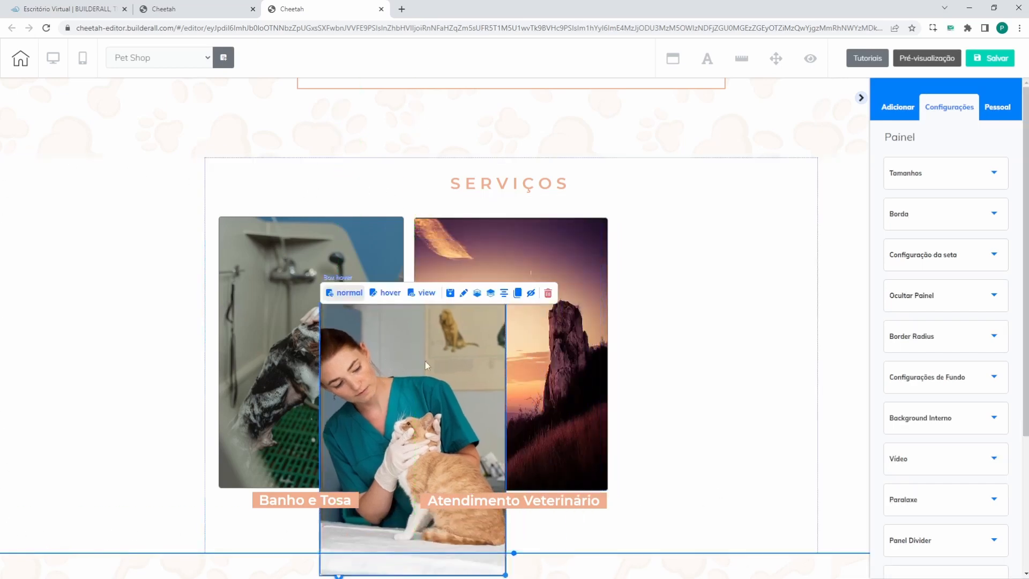
left_click_drag(575, 277, 779, 243)
left_click_drag(376, 391, 476, 298)
left_click(777, 233)
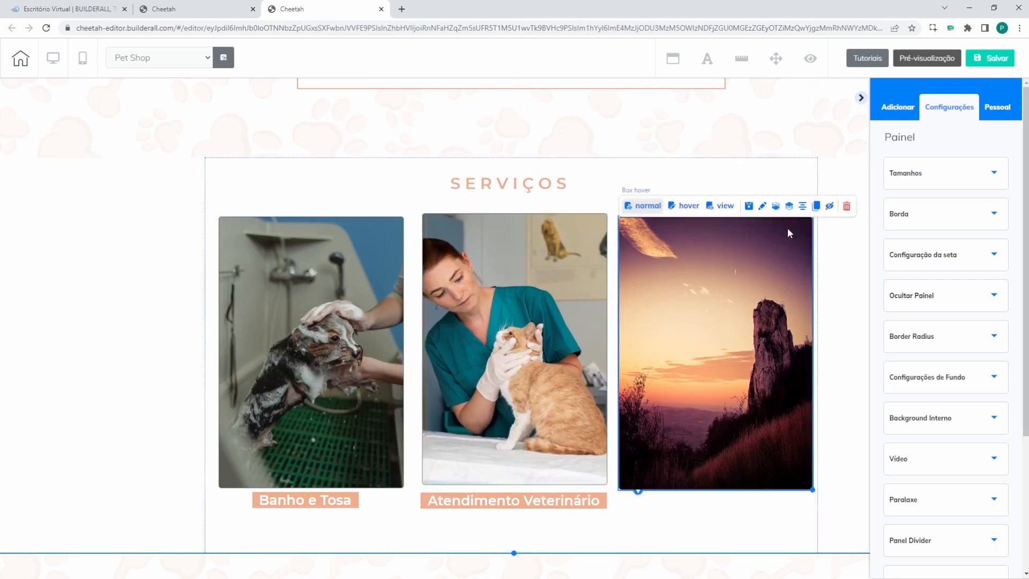
Step: Hide the sunset box and restore it from the list of hidden elements
left_click(830, 207)
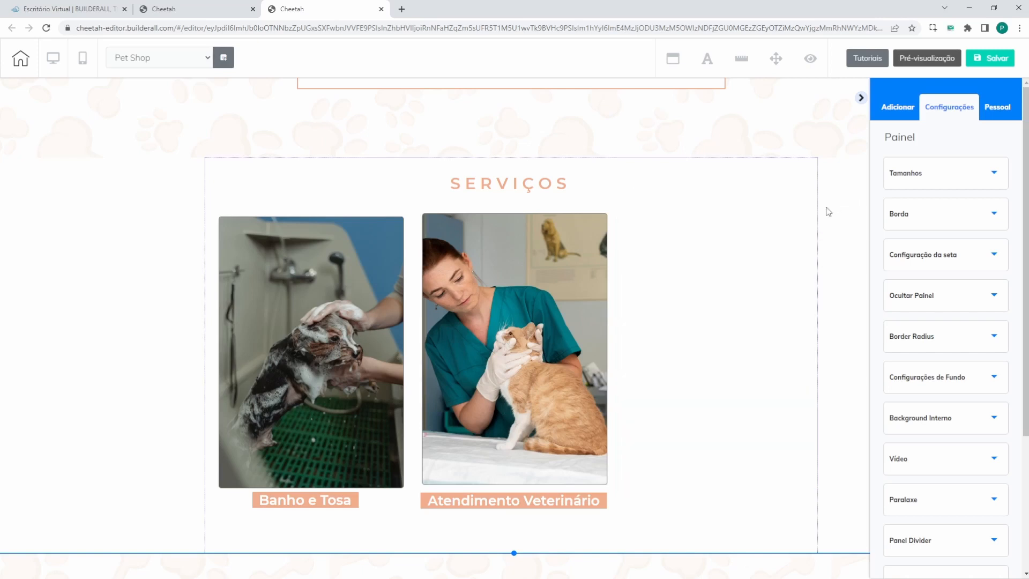
left_click(815, 64)
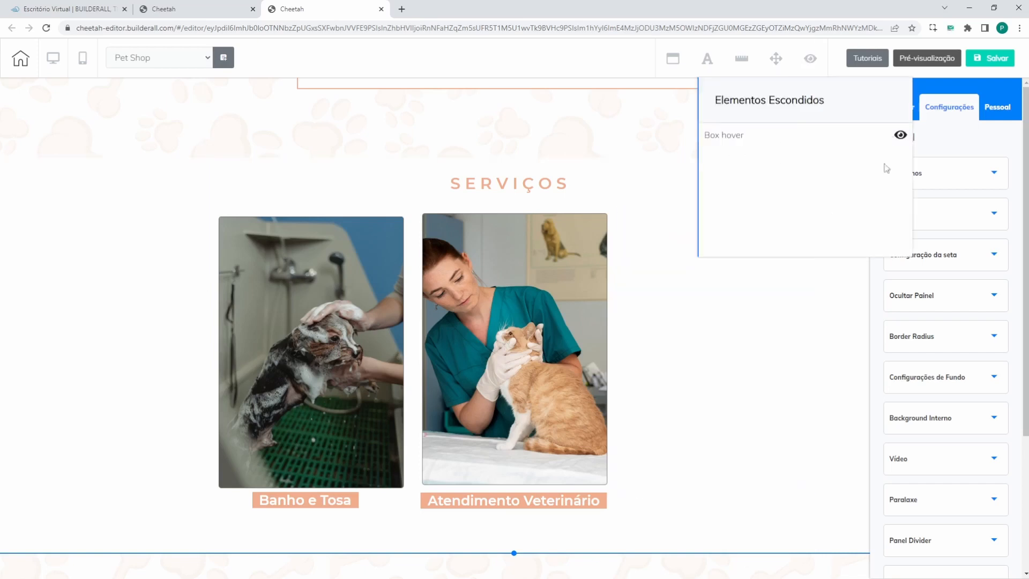
left_click(900, 136)
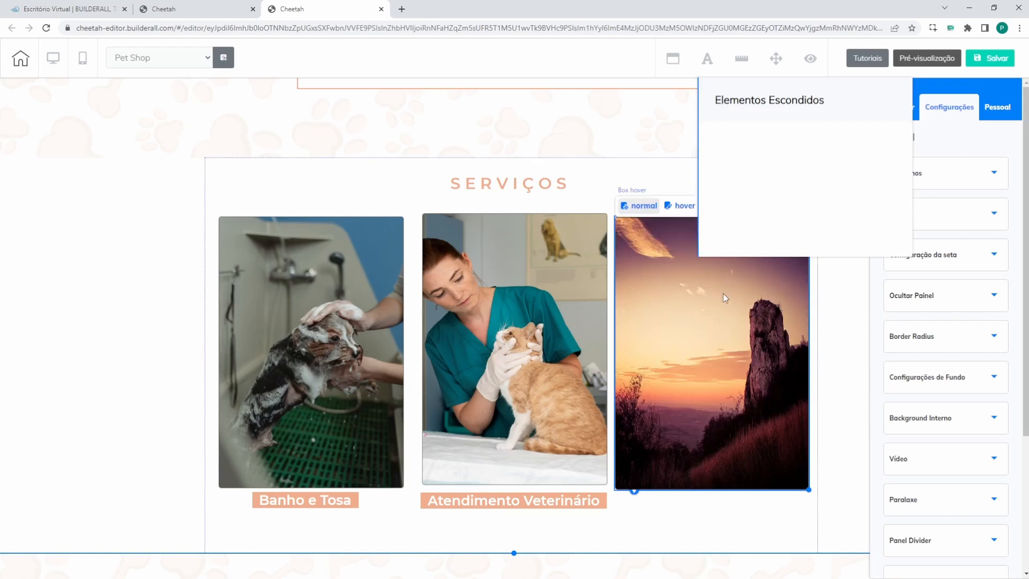
left_click(810, 59)
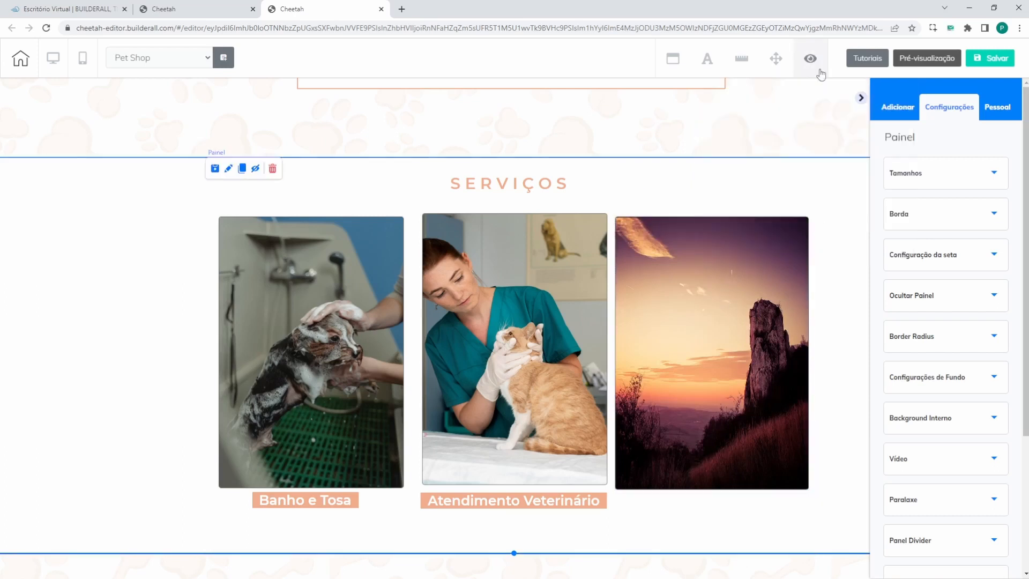
Step: Request deletion of the sunset box and cancel it at the confirmation
left_click(737, 315)
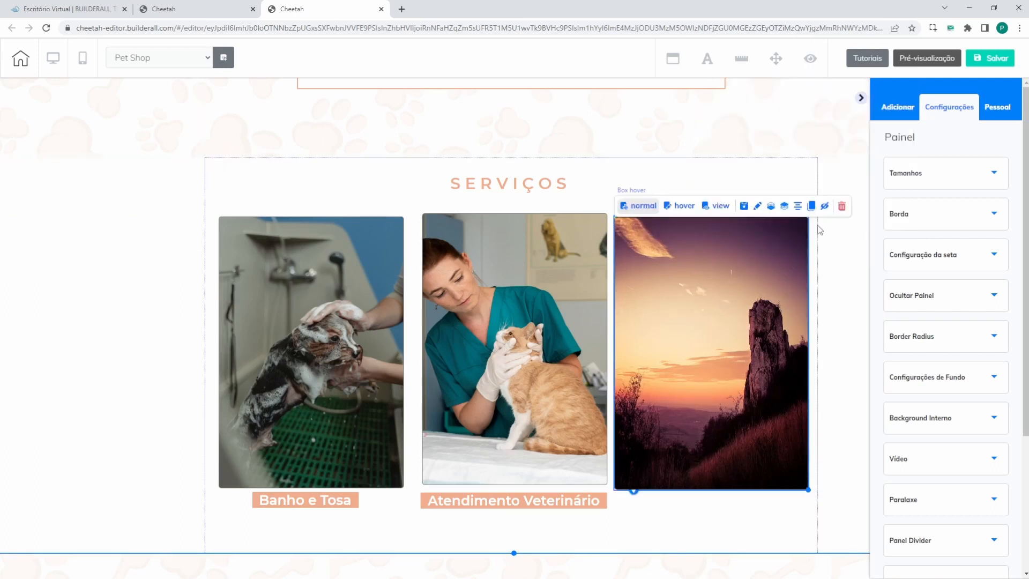
left_click(841, 207)
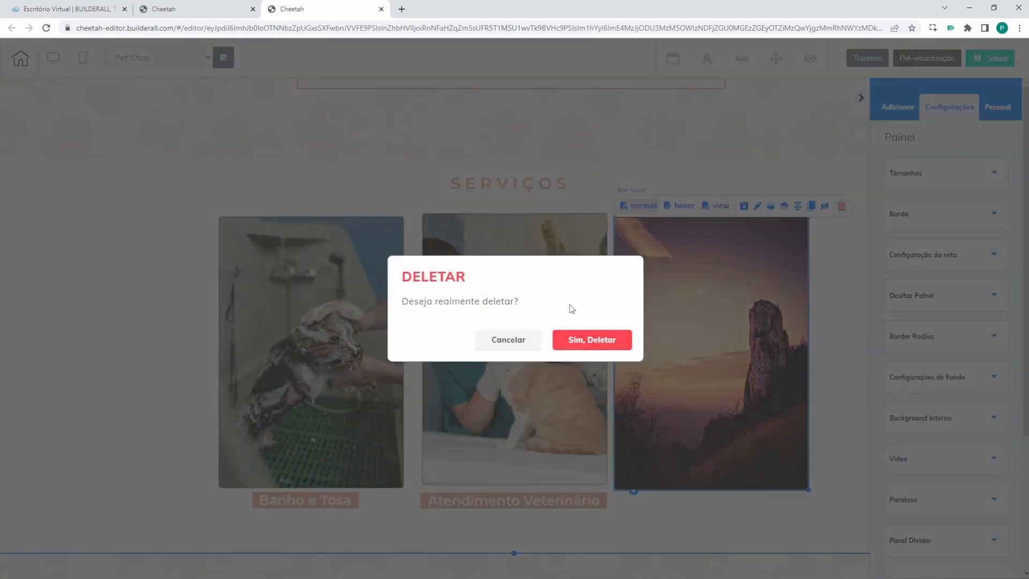
left_click(520, 340)
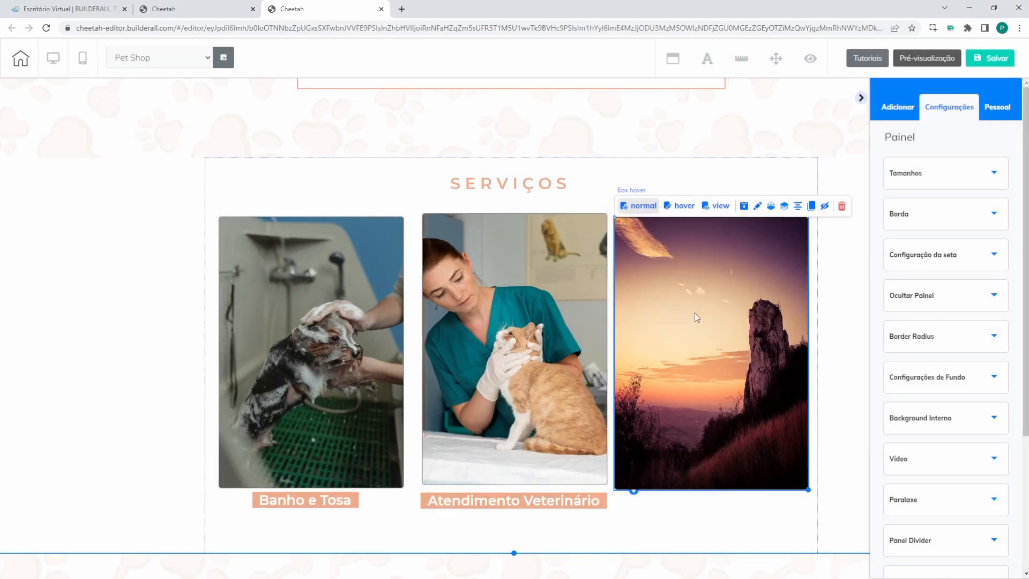
Step: Open the sunset box's general settings and preview its hover effect in view mode
left_click(757, 209)
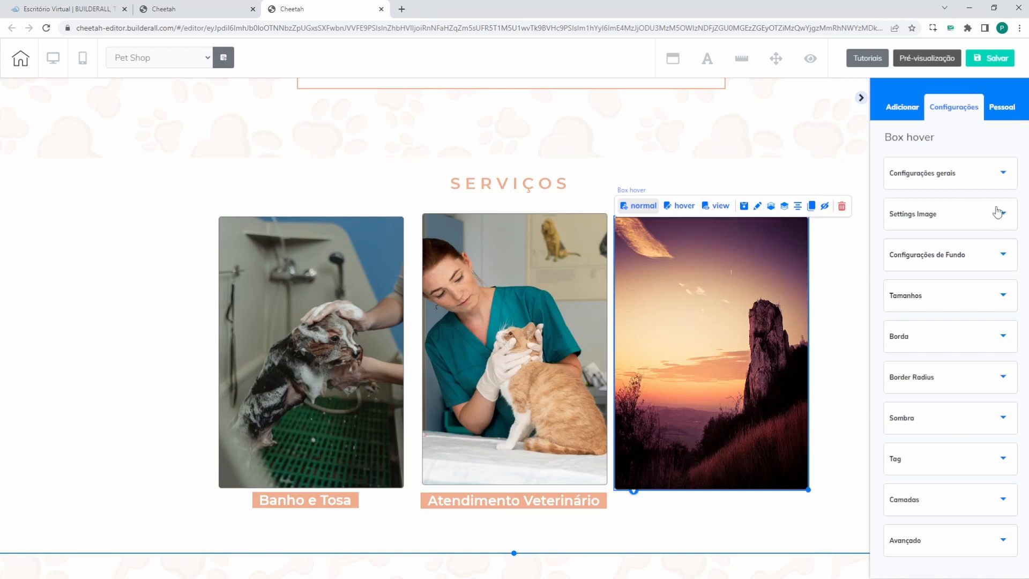
left_click(952, 187)
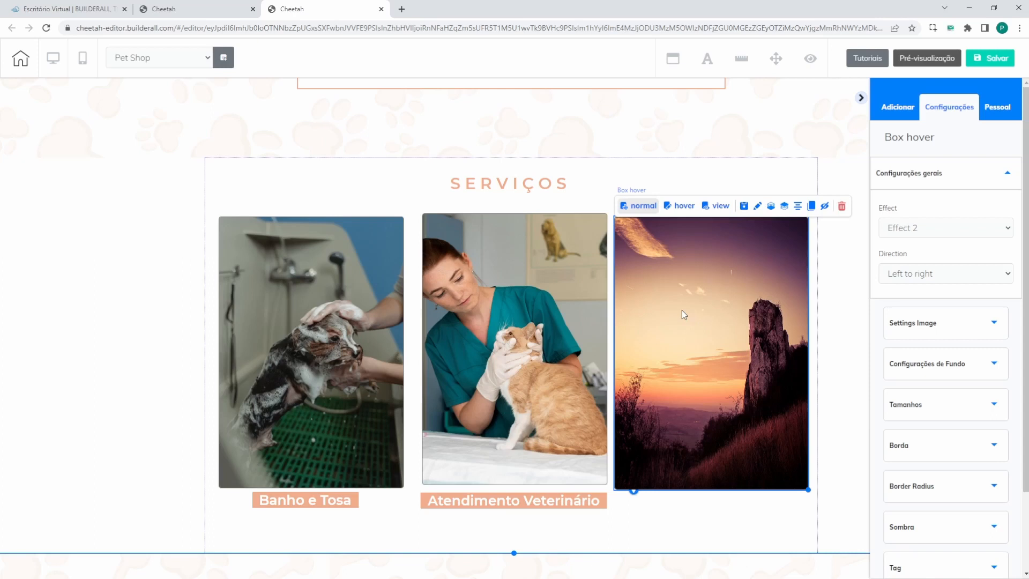
left_click(711, 207)
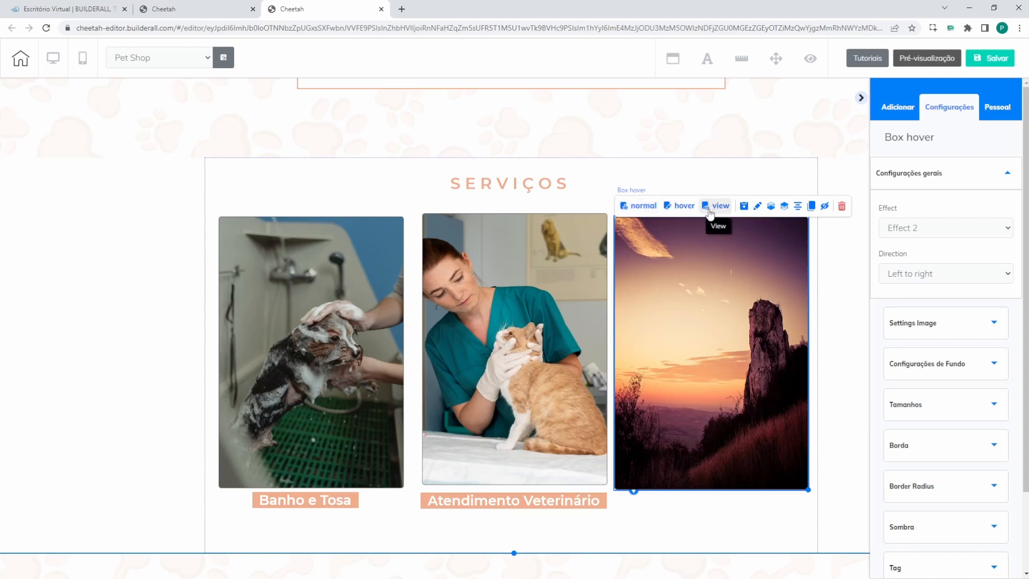
mouse_move(725, 310)
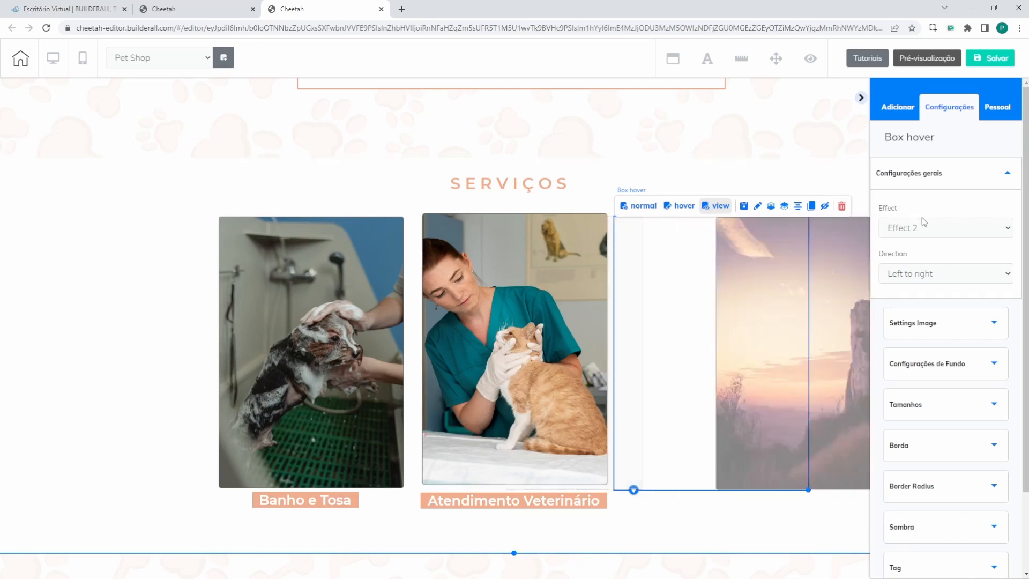
Step: Try Effect 1 with the Left to right direction on the sunset box and preview the hover animation
left_click(921, 236)
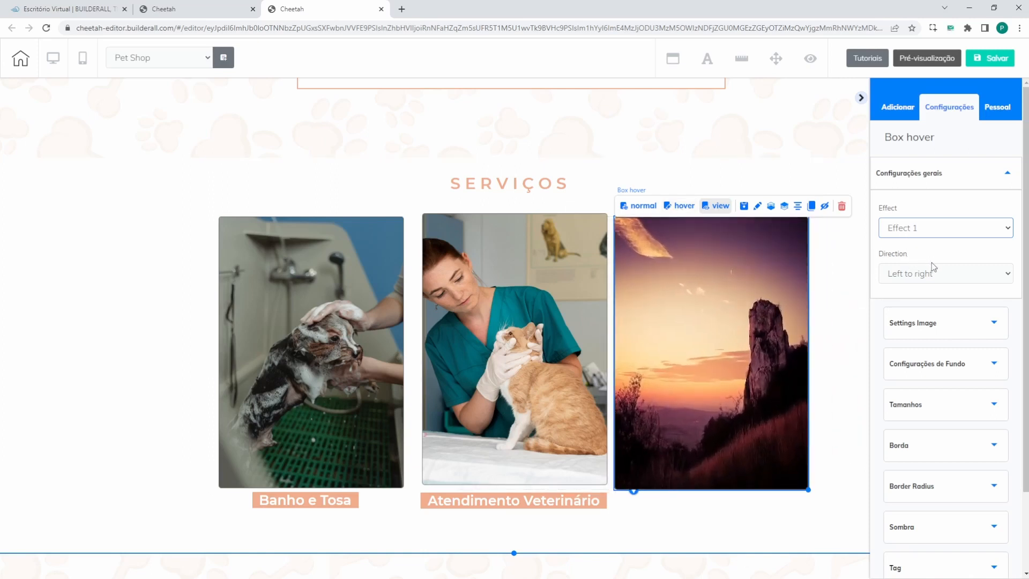
left_click(916, 266)
left_click(894, 351)
mouse_move(682, 349)
left_click(908, 248)
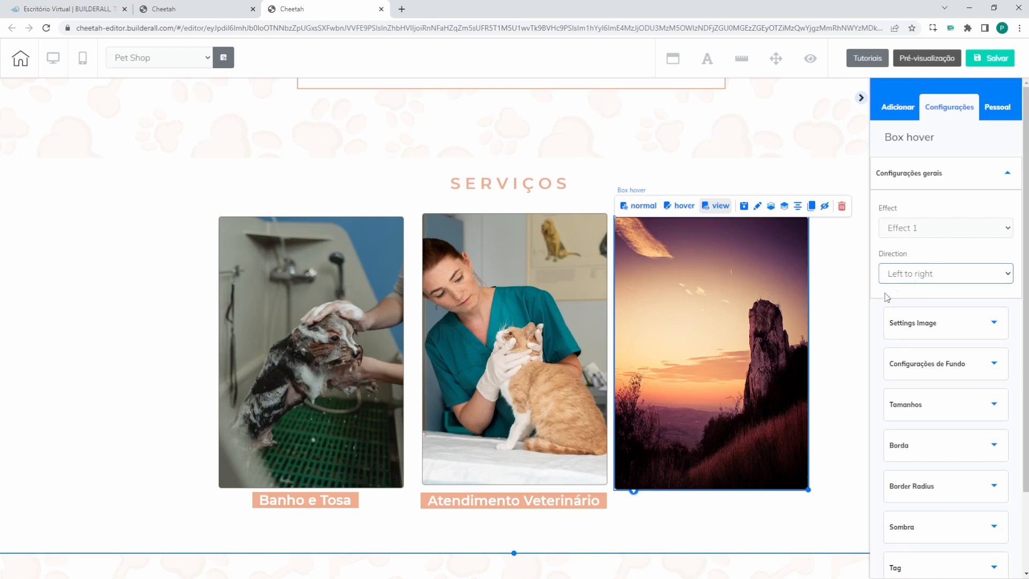
mouse_move(704, 330)
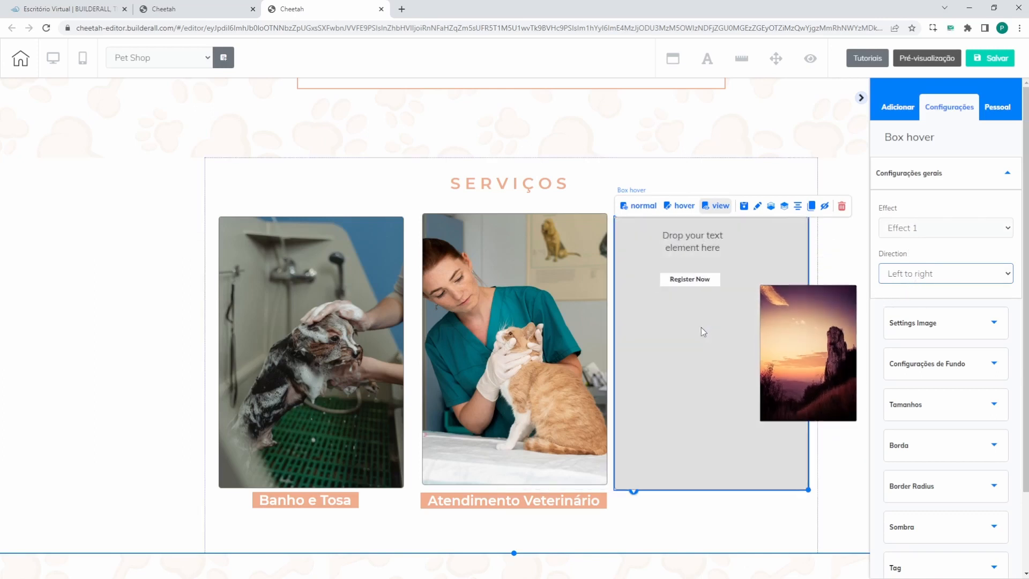
Step: Try the Right to left, Bottom to top and Top to bottom directions for Effect 1, previewing the animation on the box
left_click(928, 274)
left_click(928, 303)
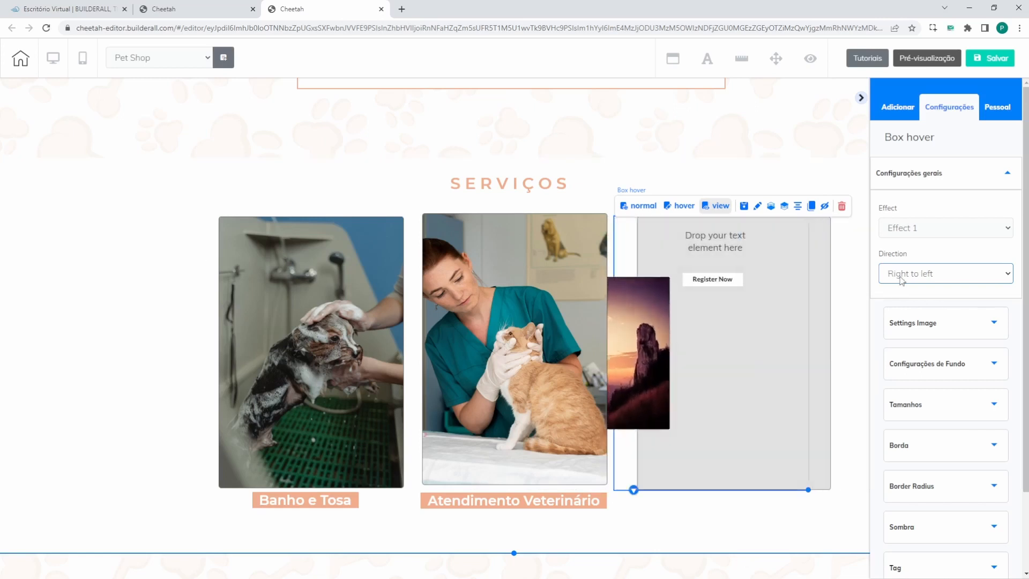
left_click(905, 314)
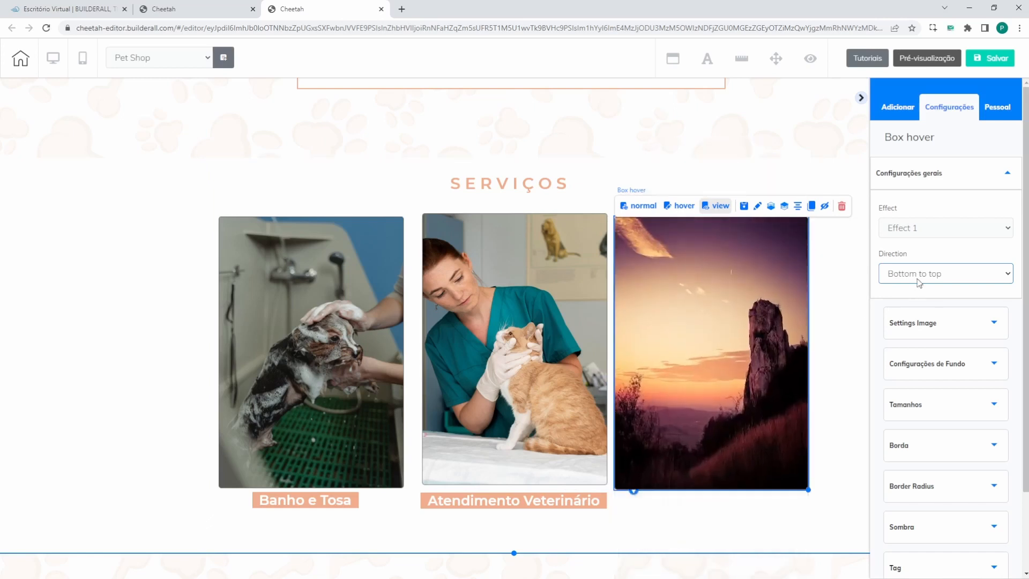
left_click(916, 326)
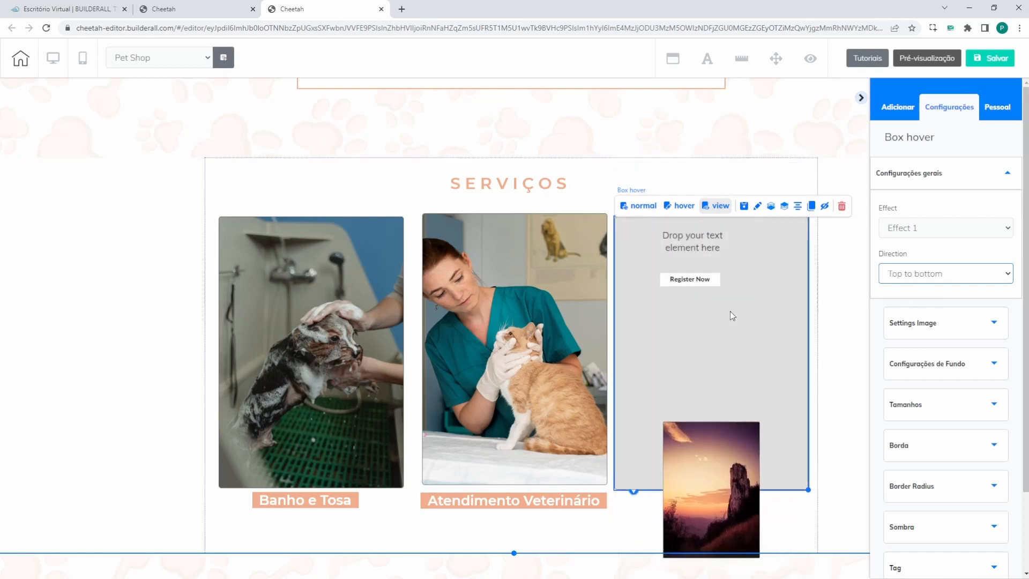
Step: Try Effect 2, Effect 4 and Effect 6 on the sunset box, checking the direction options for each
left_click(922, 231)
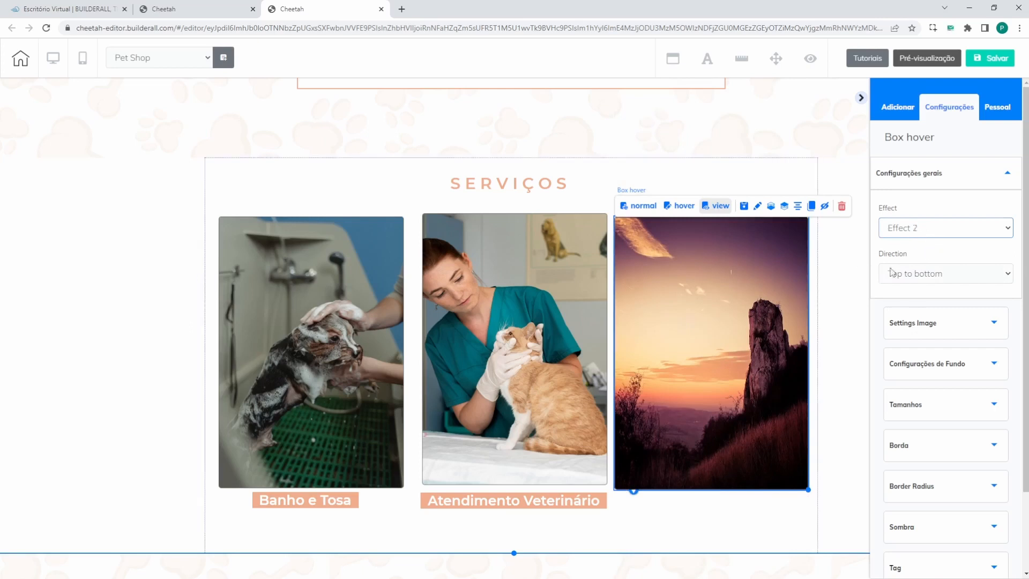
left_click(925, 275)
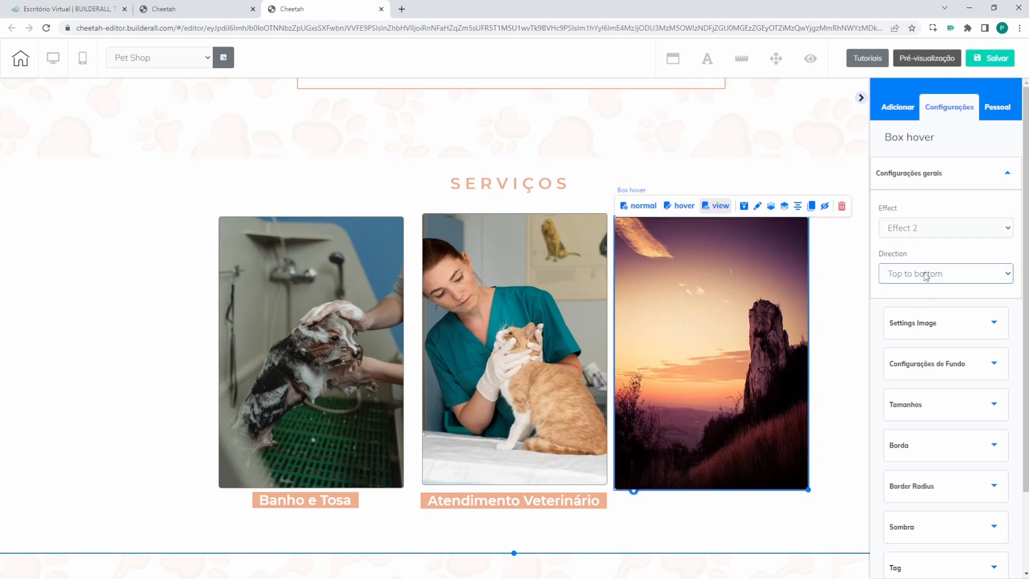
left_click(926, 226)
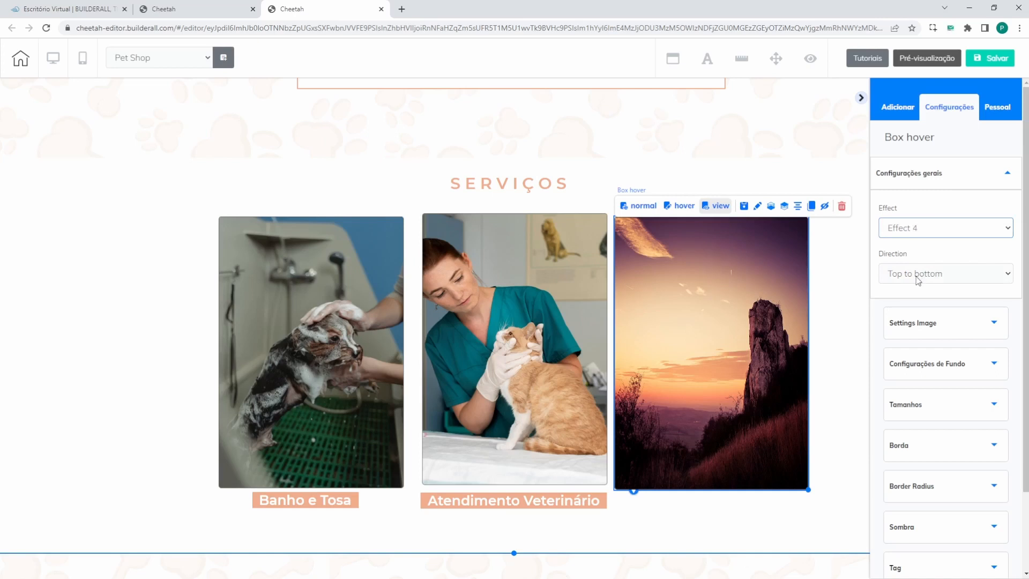
left_click(917, 278)
left_click(905, 231)
left_click(926, 274)
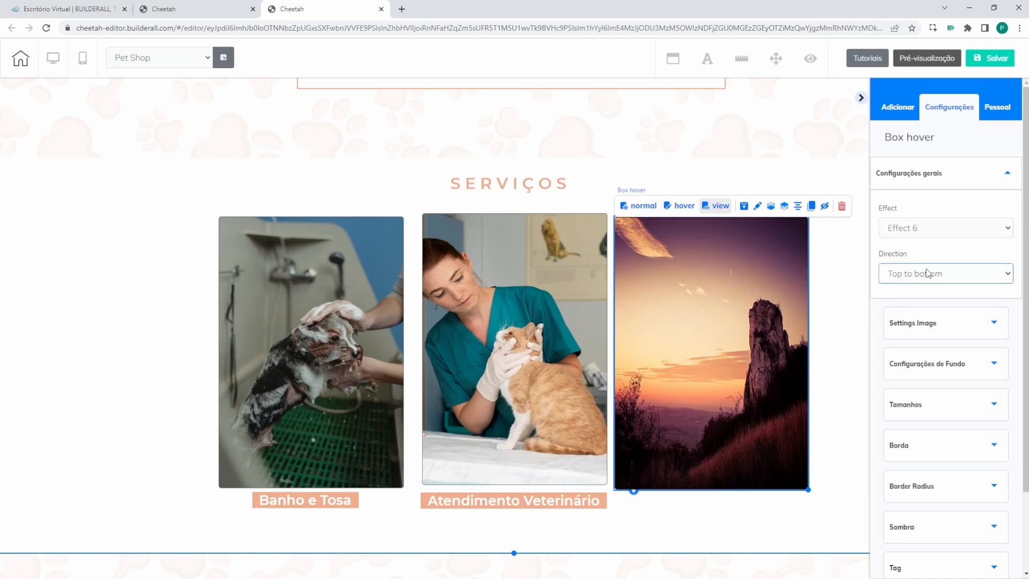
Step: Set the sunset box's hover effect to Effect 8, preview it, and change its direction to Right to left
left_click(924, 231)
left_click(908, 319)
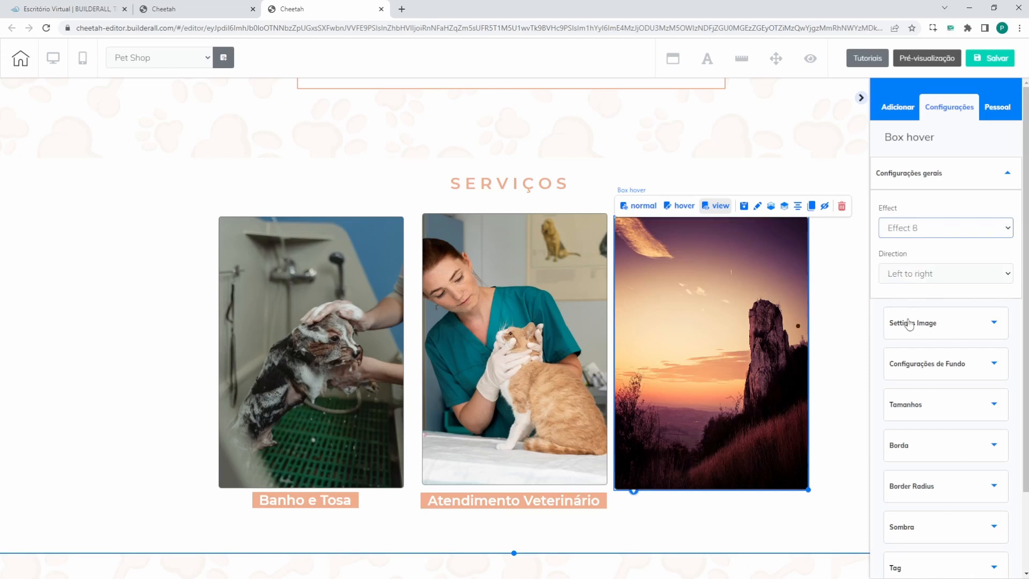
left_click(919, 281)
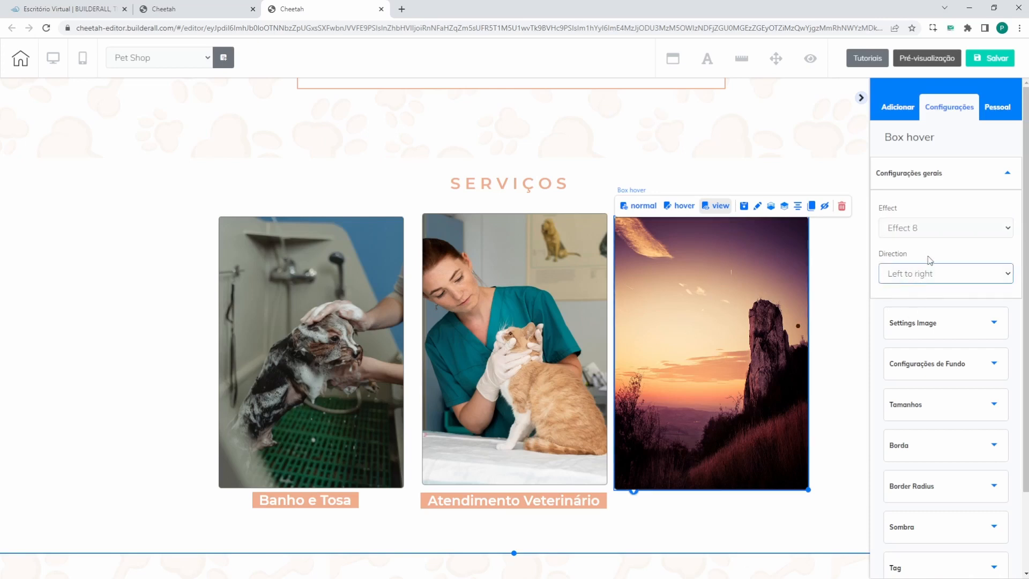
mouse_move(690, 331)
left_click(926, 302)
left_click(919, 226)
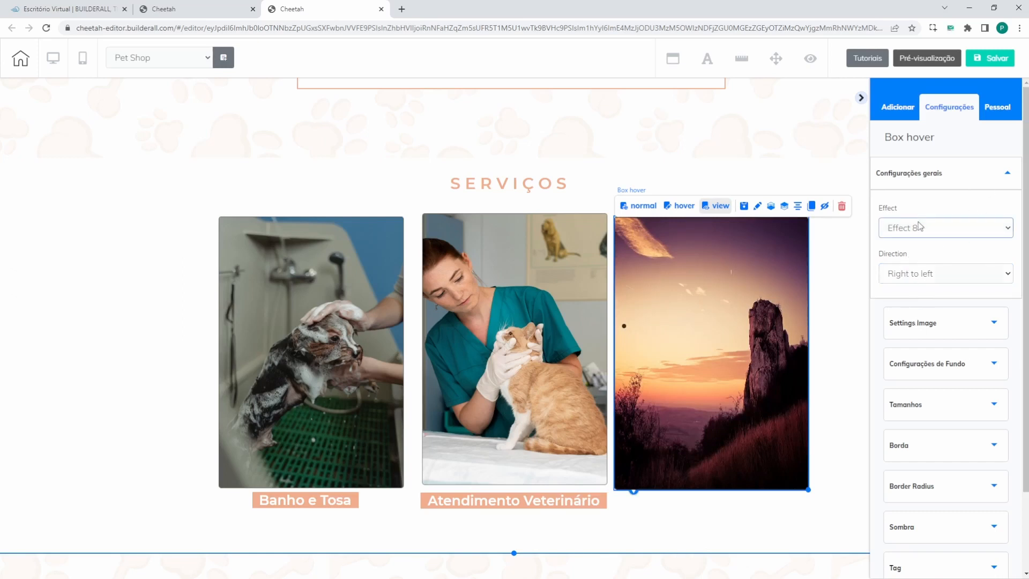
Step: Display the box's normal state and remove its sunset image in the Settings Image group
left_click(967, 179)
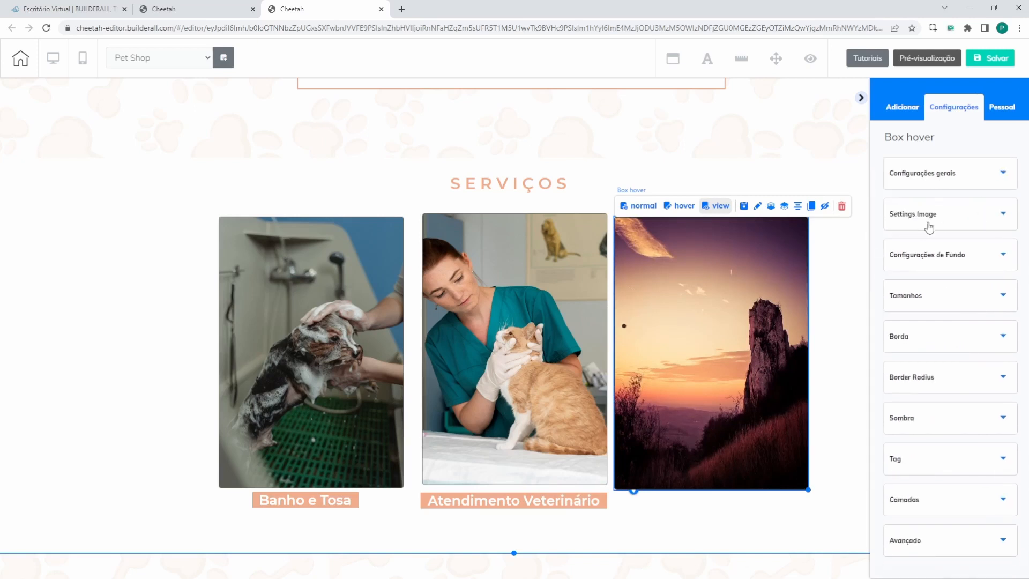
left_click(959, 223)
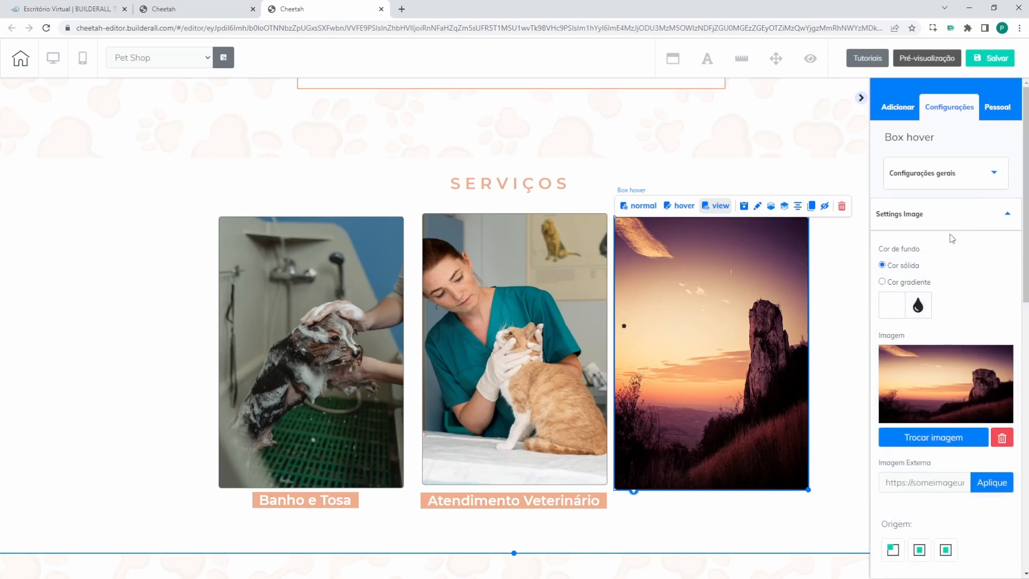
scroll(951, 252, "down", 2)
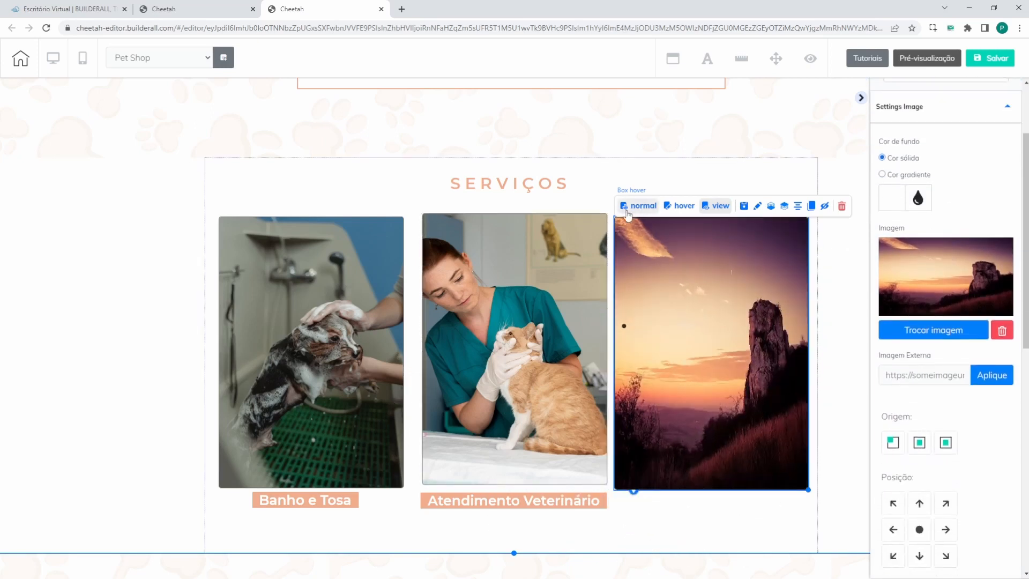
left_click(629, 214)
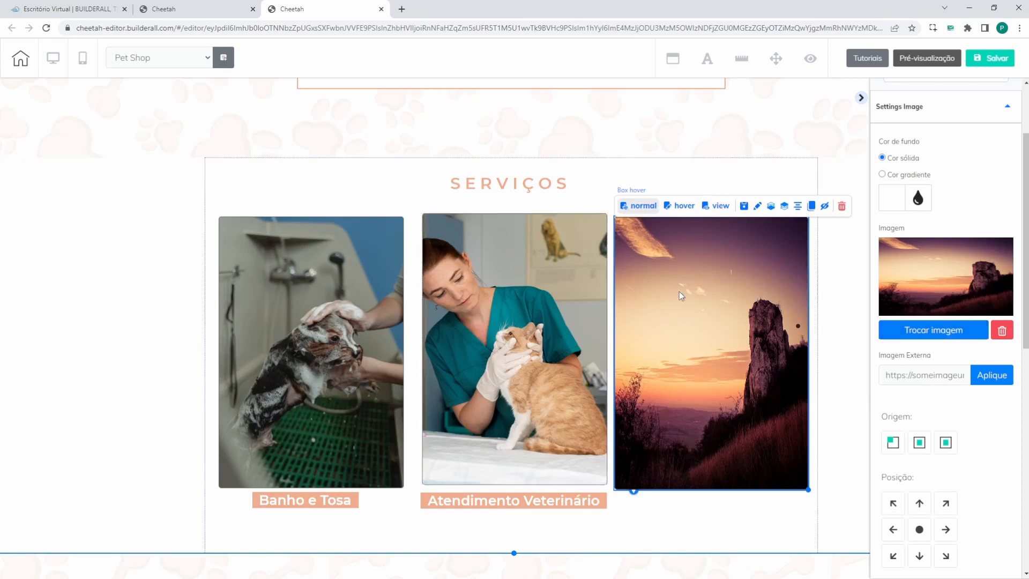
left_click(1001, 330)
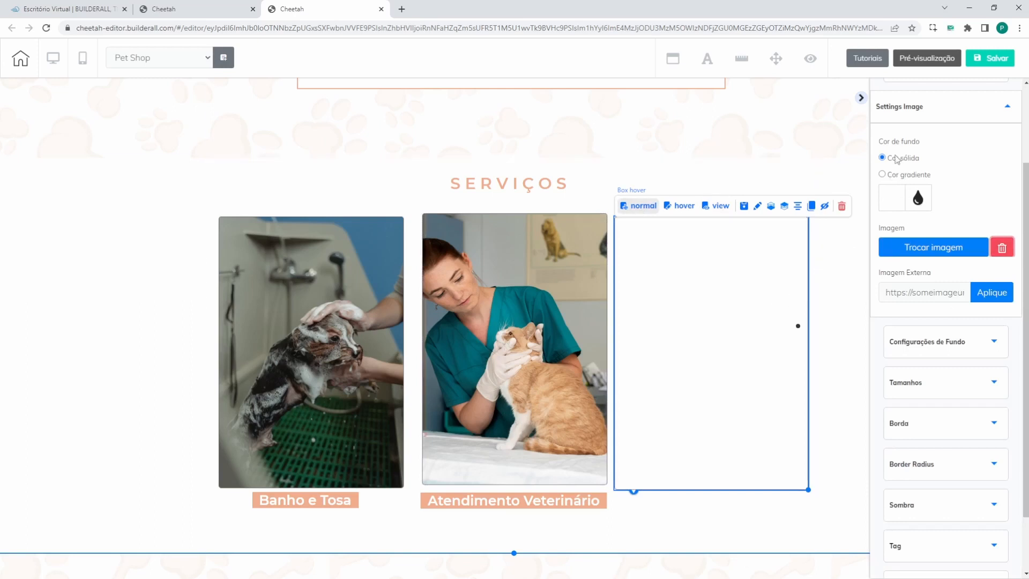
Step: Set the solid background colour of the box's normal state to blue 0043FF
left_click(919, 197)
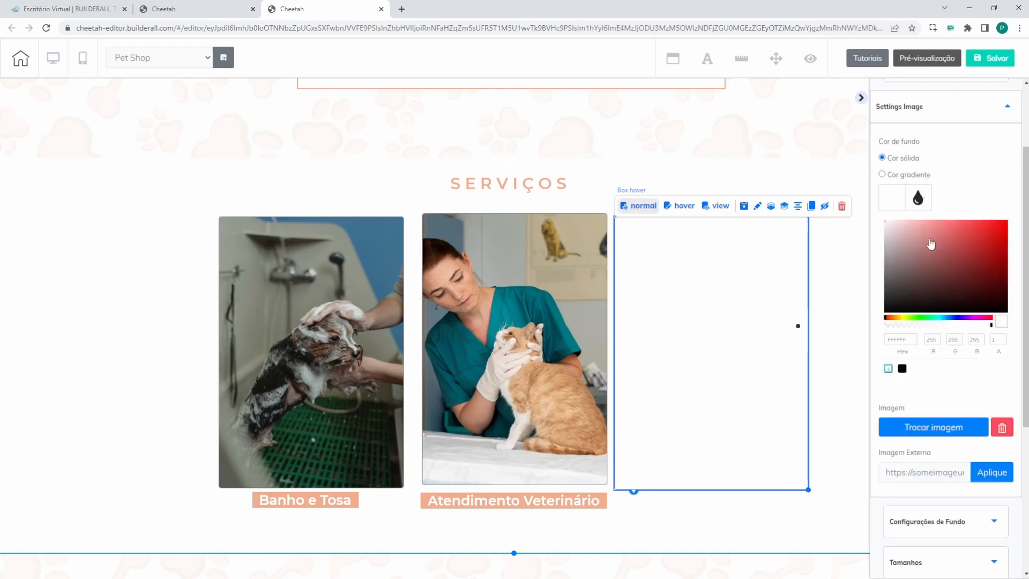
left_click_drag(932, 240, 1009, 229)
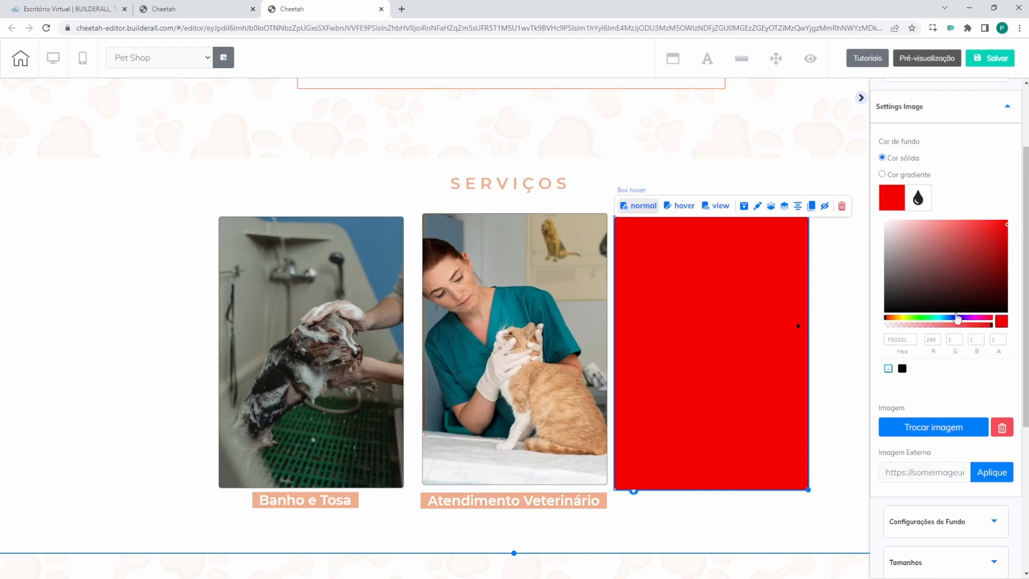
left_click_drag(945, 319, 952, 318)
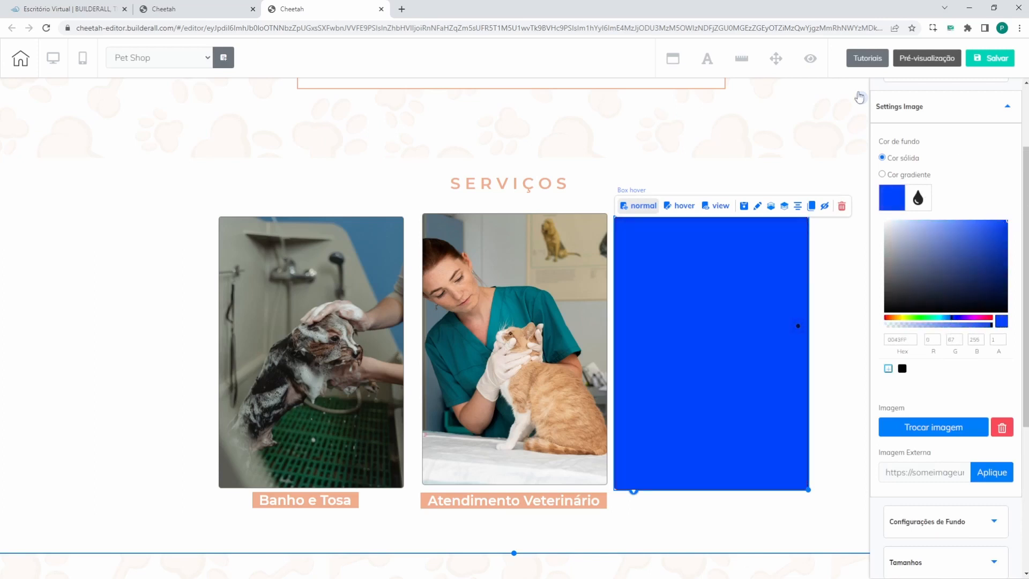
Step: Switch the normal state's background type to gradient, and open the image library and cancel it without choosing an image
left_click(883, 174)
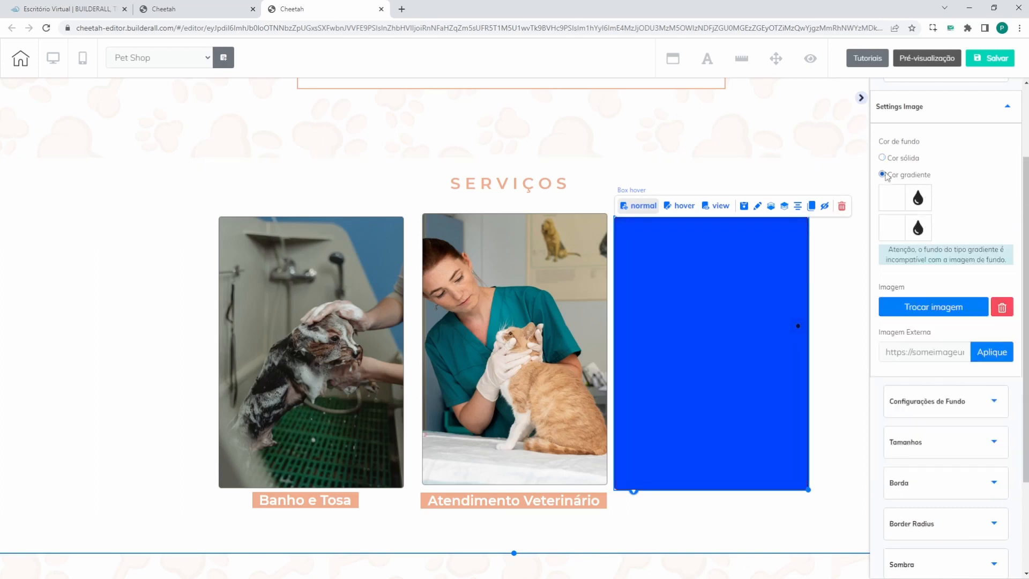
left_click(903, 308)
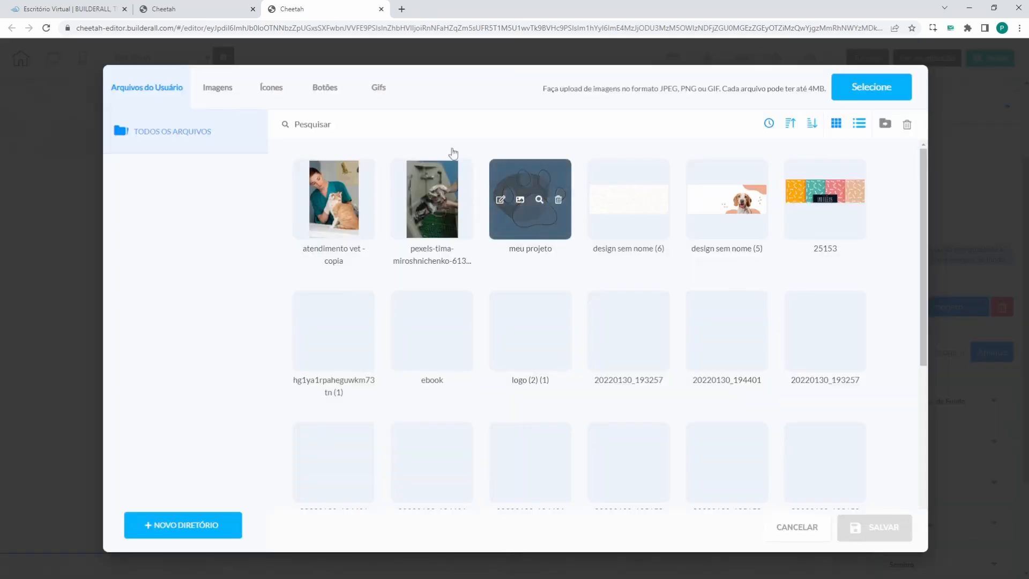
left_click(782, 526)
left_click(913, 356)
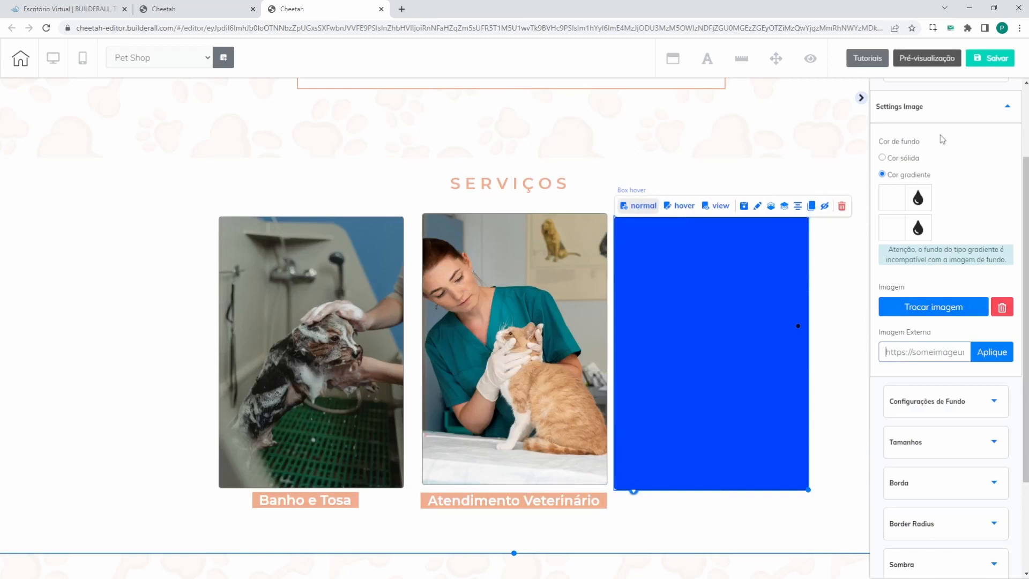
left_click(965, 113)
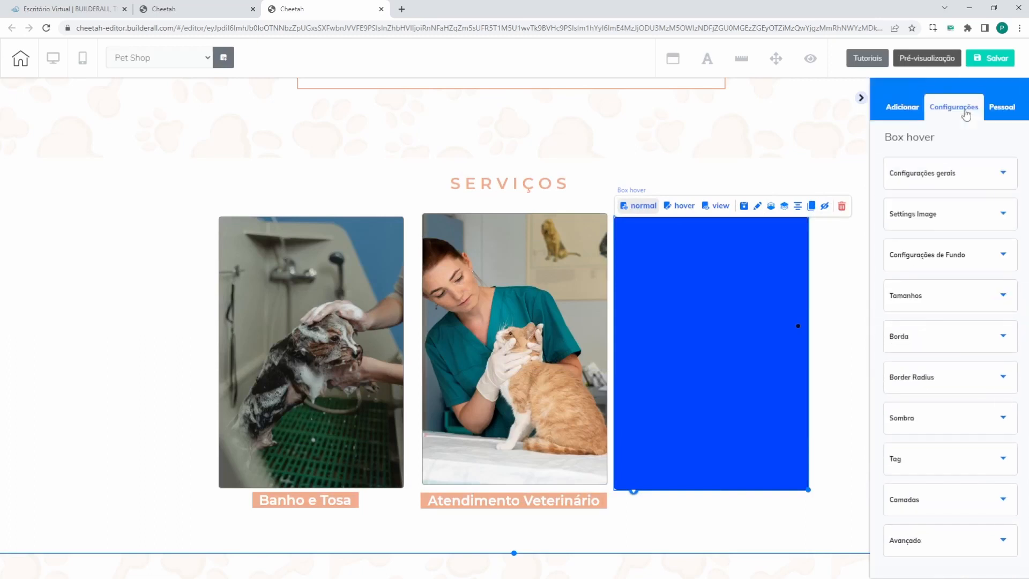
Step: Display the box's hover state and set its solid background colour to greyish brown 856A6A in the background settings
left_click(939, 261)
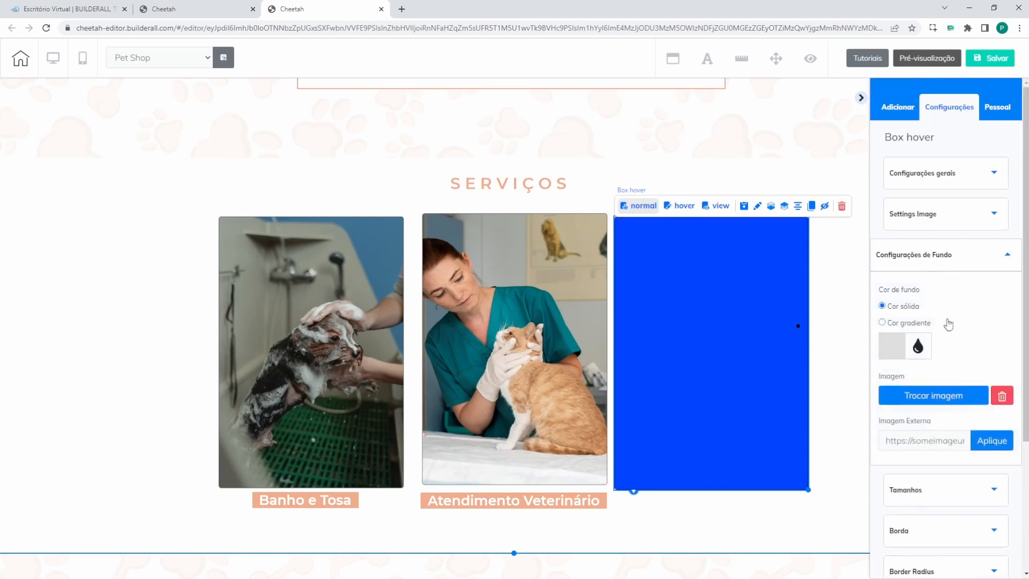
left_click(682, 207)
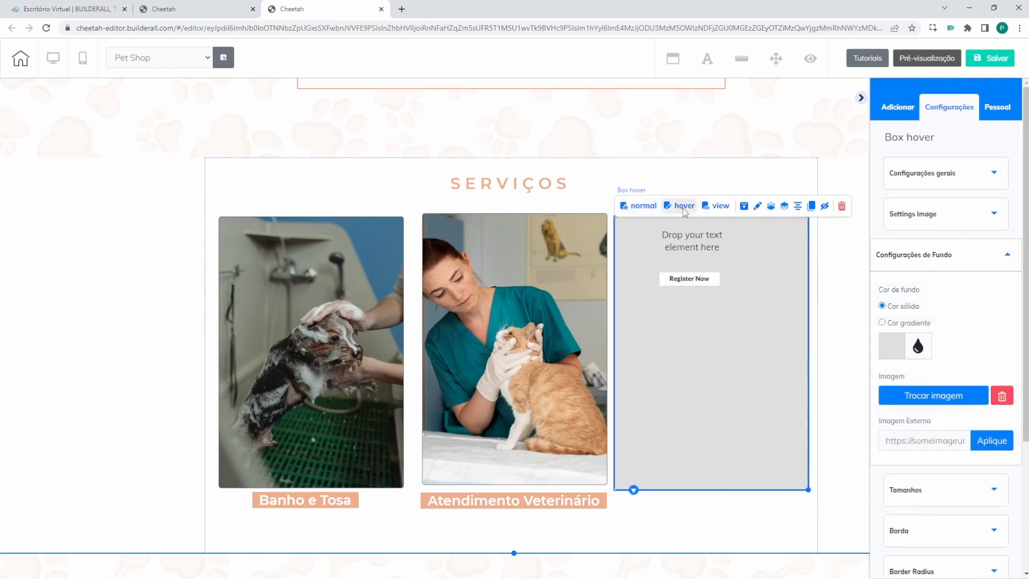
left_click(918, 347)
left_click_drag(932, 402, 908, 413)
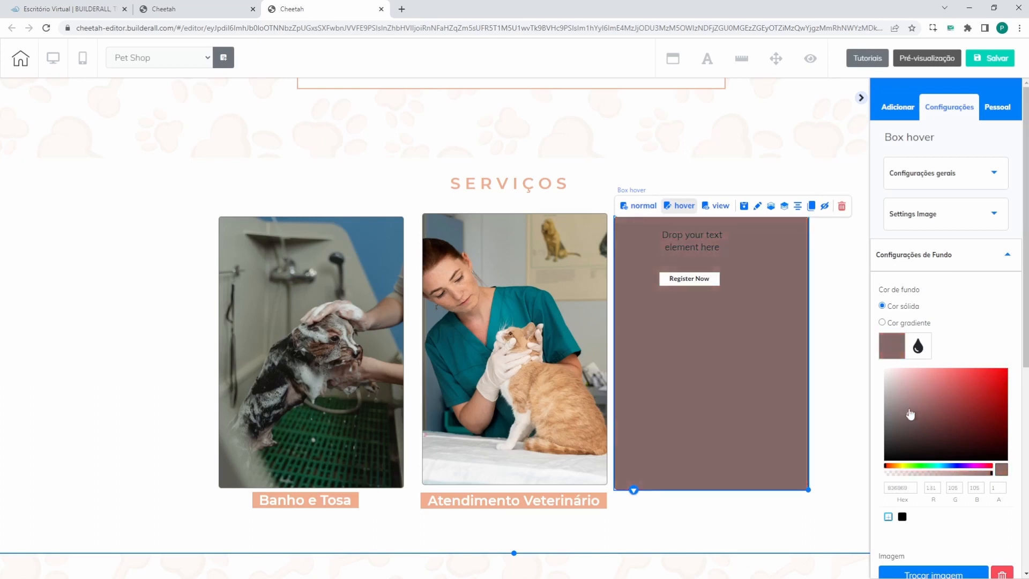
Step: Set the background image of the box's hover state to the dog-bath photo from the user files
scroll(959, 455, "down", 2)
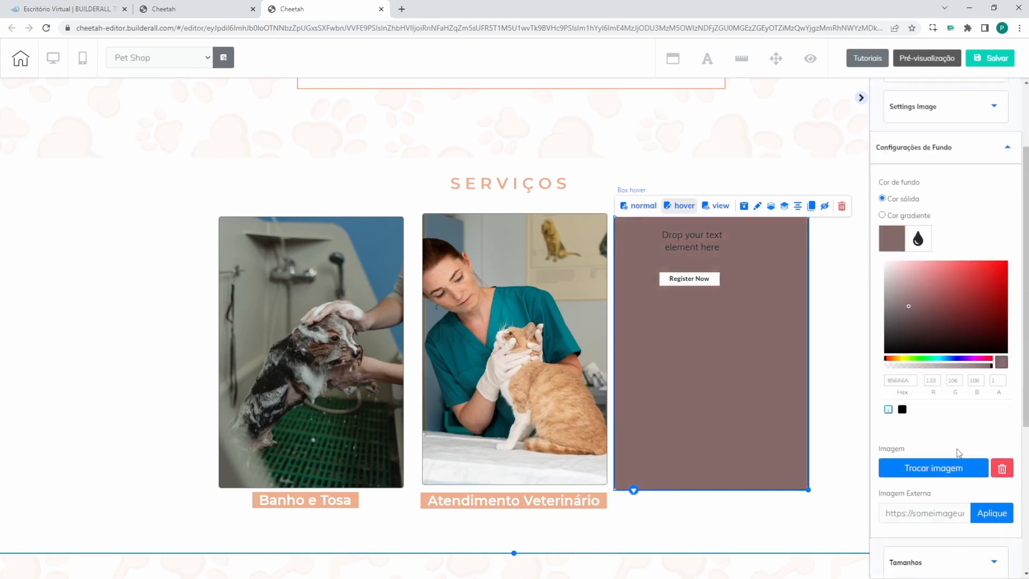
scroll(922, 423, "down", 2)
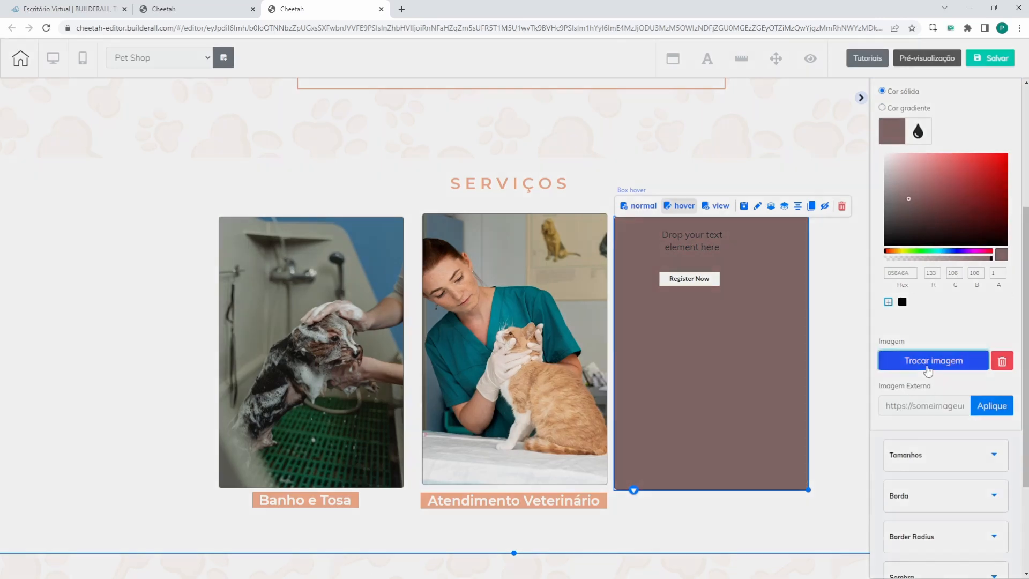
left_click(932, 361)
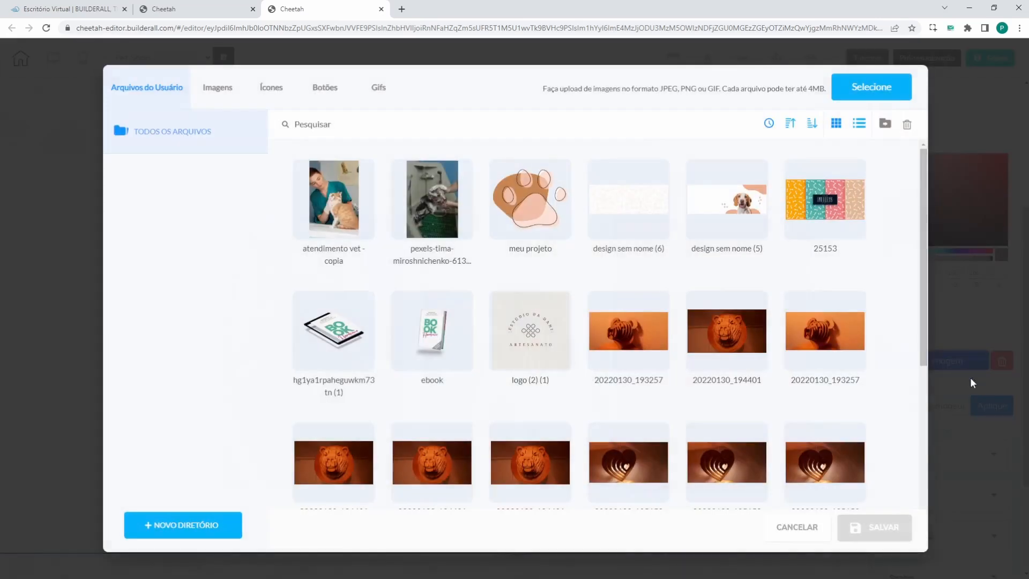
left_click(438, 236)
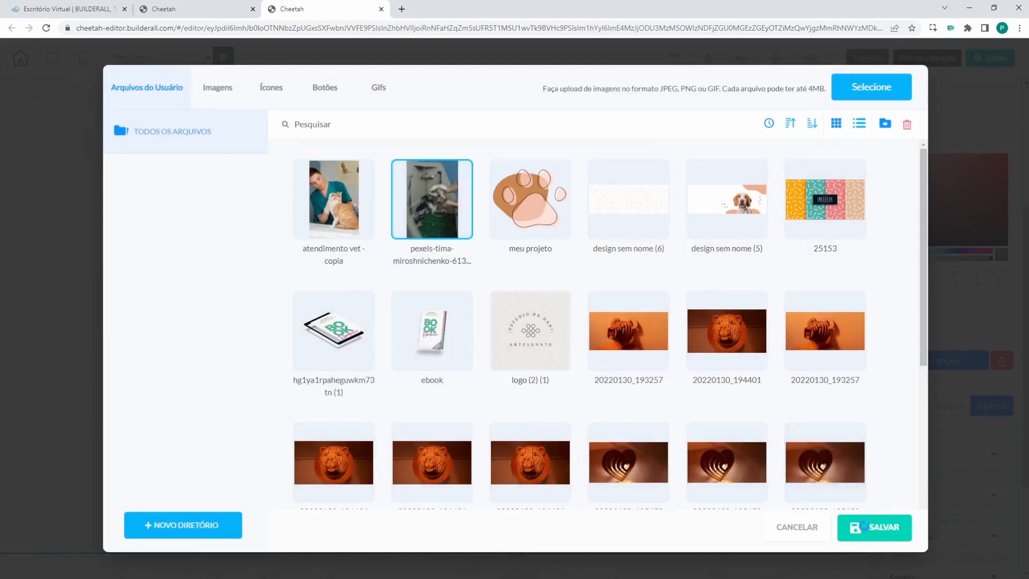
left_click(863, 527)
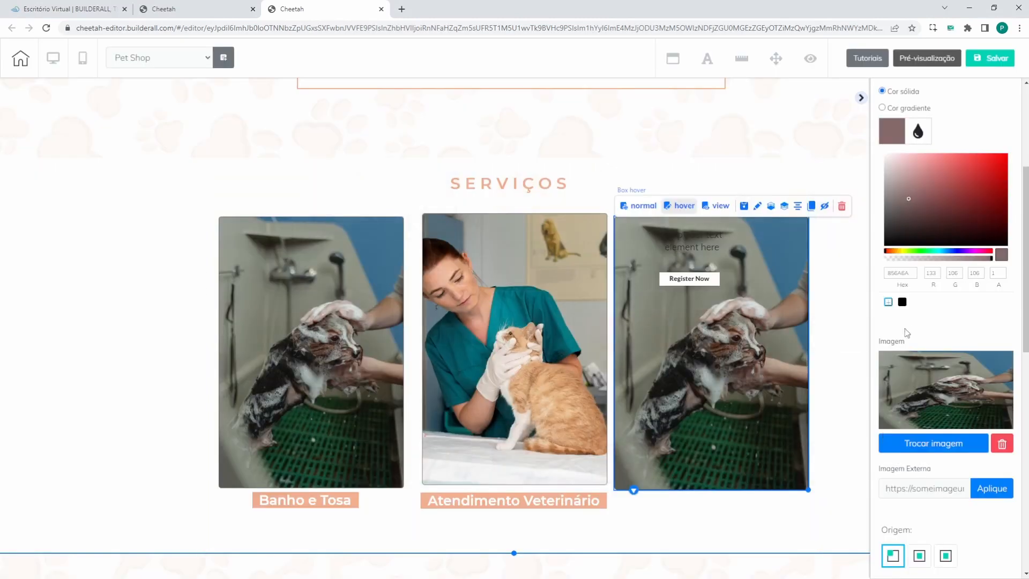
Step: Widen the placeholder text in the hover state so that it fits on one line, and reselect the hover box
left_click_drag(704, 249, 752, 240)
left_click(692, 244)
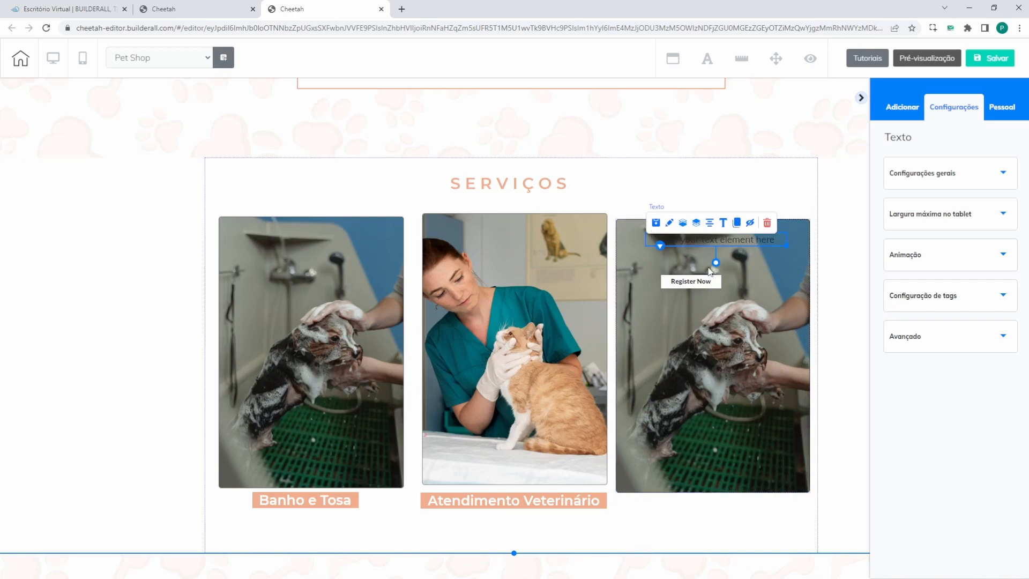
left_click(648, 273)
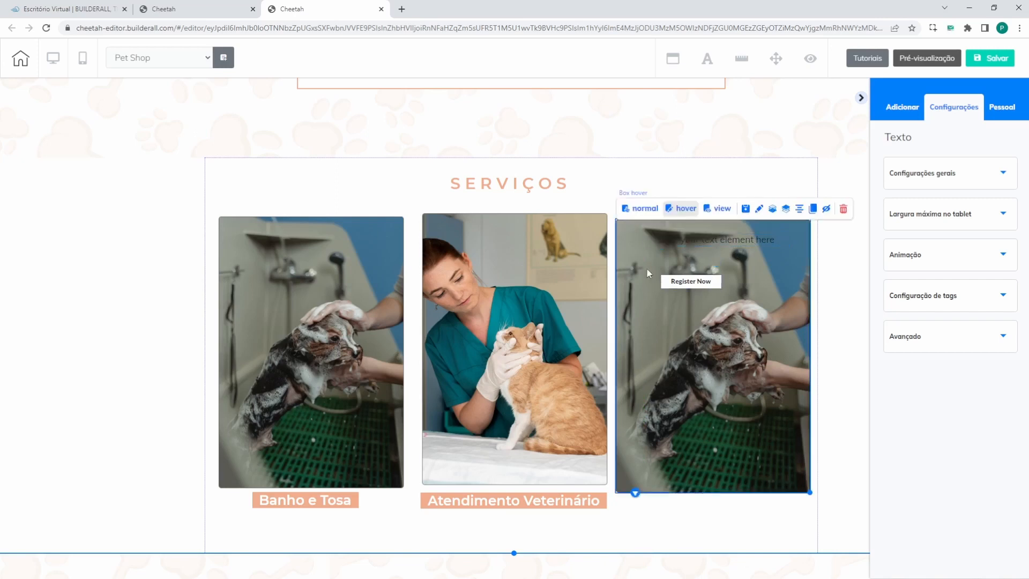
Step: Try the "Atendimento Veterinário" caption over the box's normal state, preview the hover effect, and move the caption back below the cat photo
left_click(639, 209)
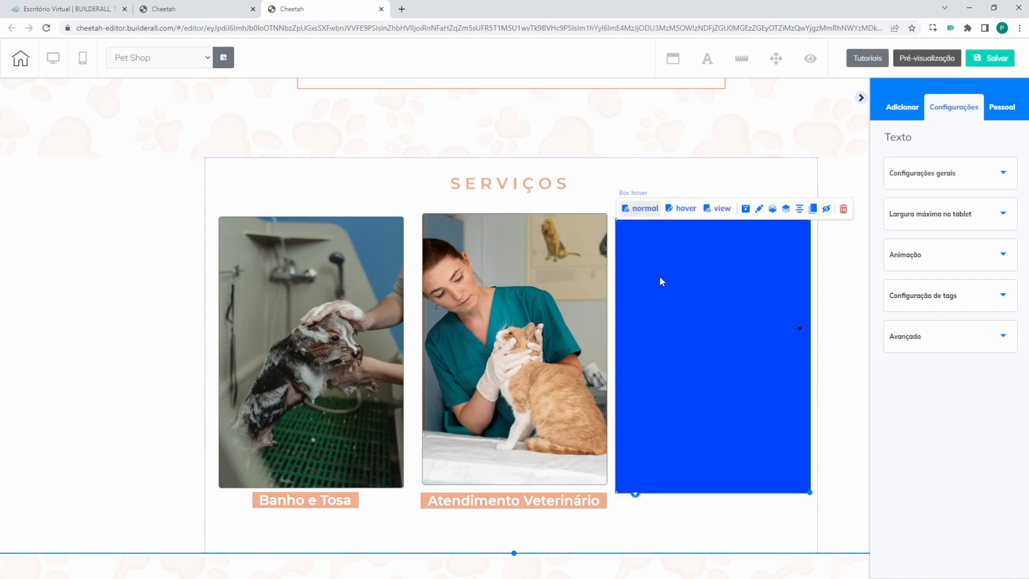
left_click_drag(520, 497, 721, 227)
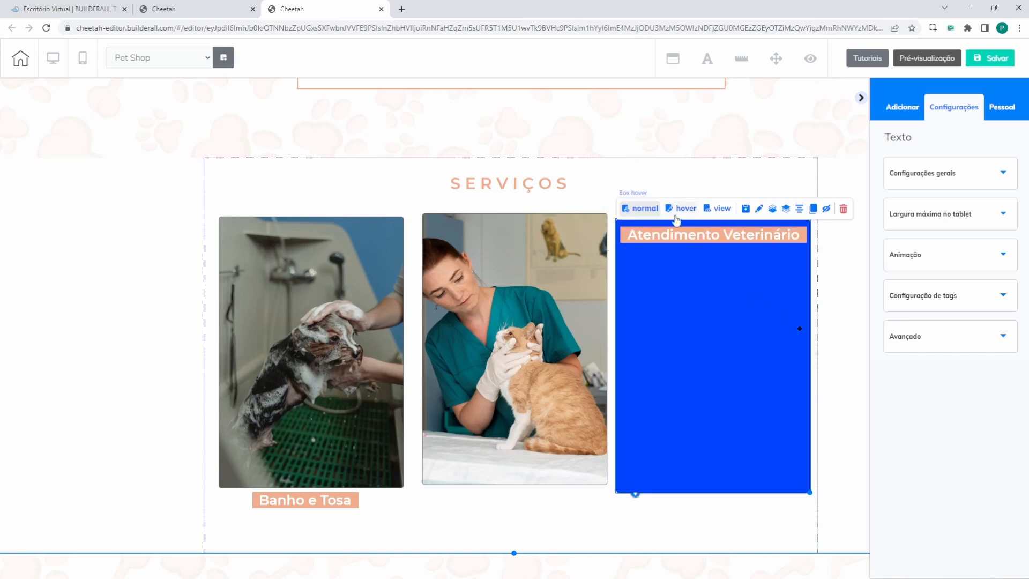
left_click(718, 208)
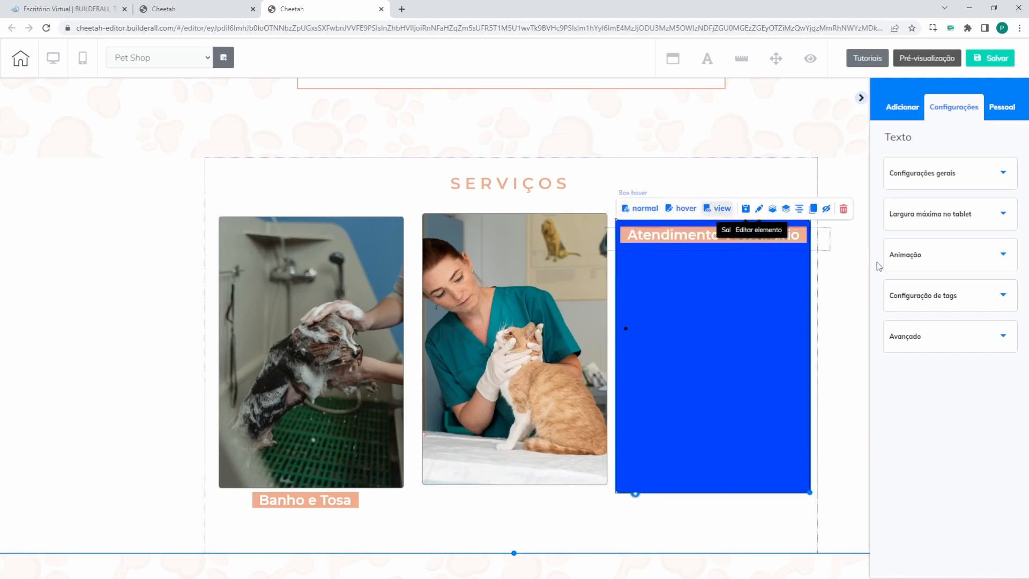
mouse_move(664, 323)
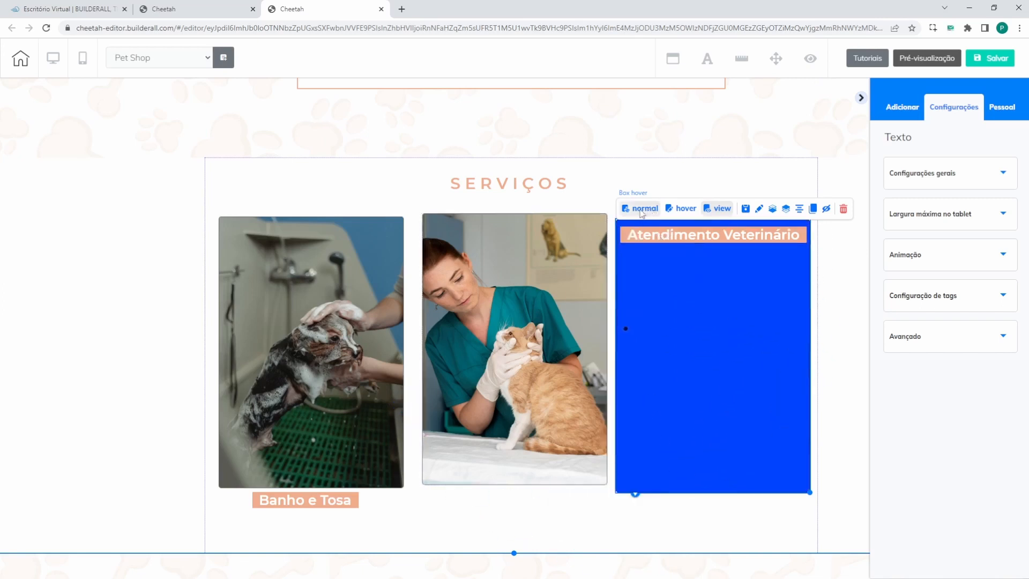
left_click_drag(686, 240, 483, 506)
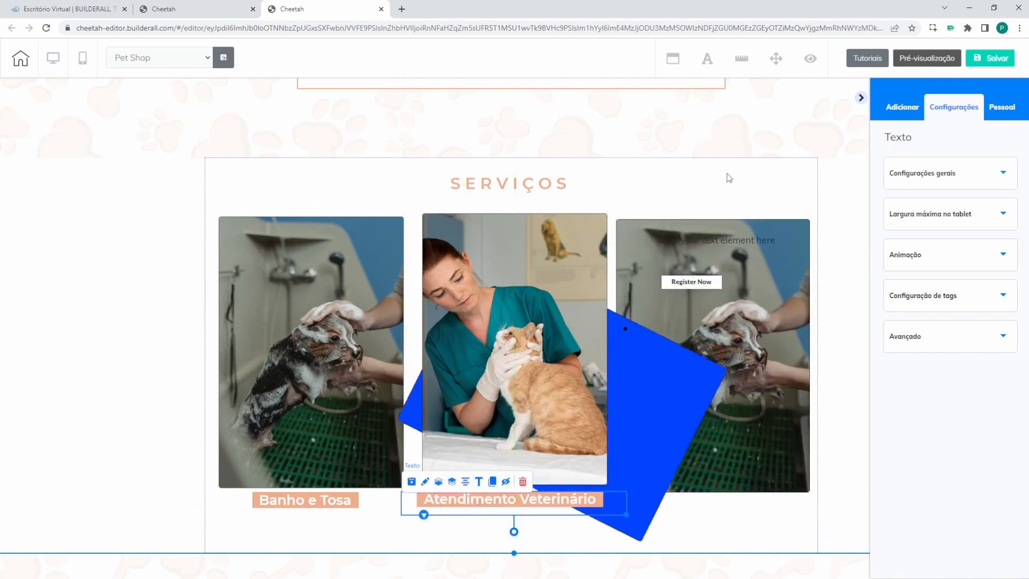
Step: Display the box's hover state, look through its background settings, and select its placeholder text and Register Now button in turn
left_click(687, 236)
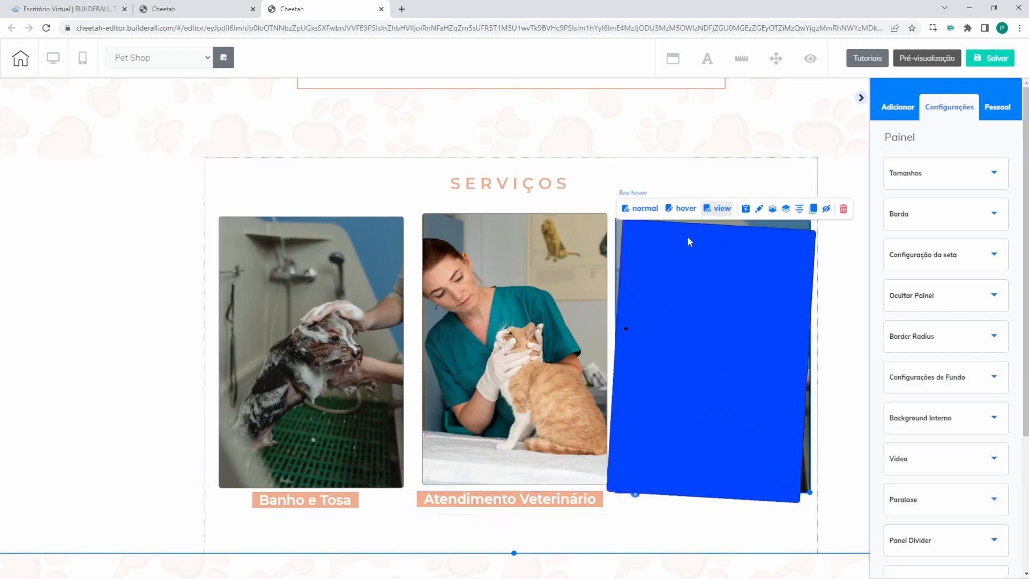
left_click(681, 209)
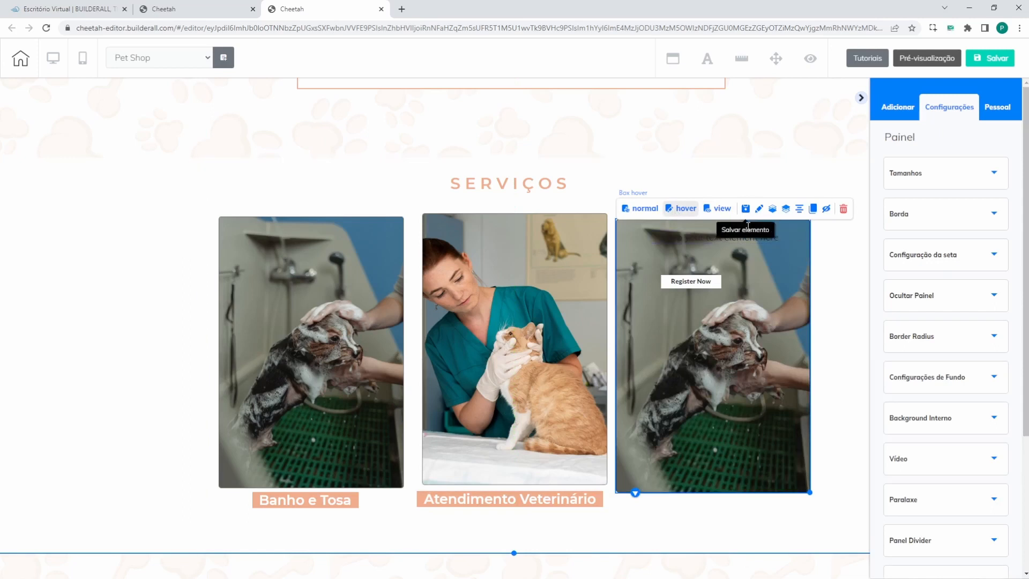
left_click(759, 209)
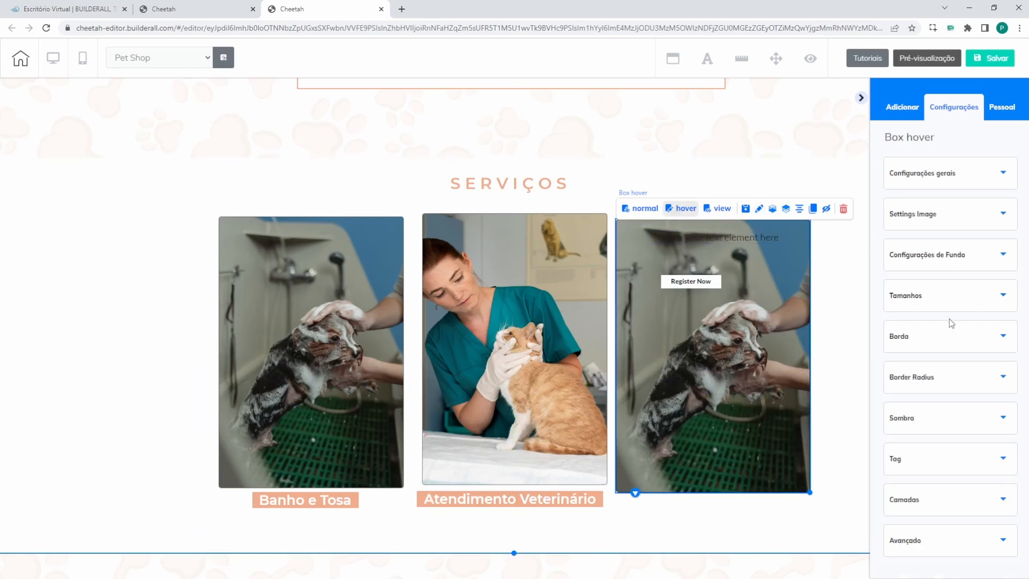
left_click(930, 267)
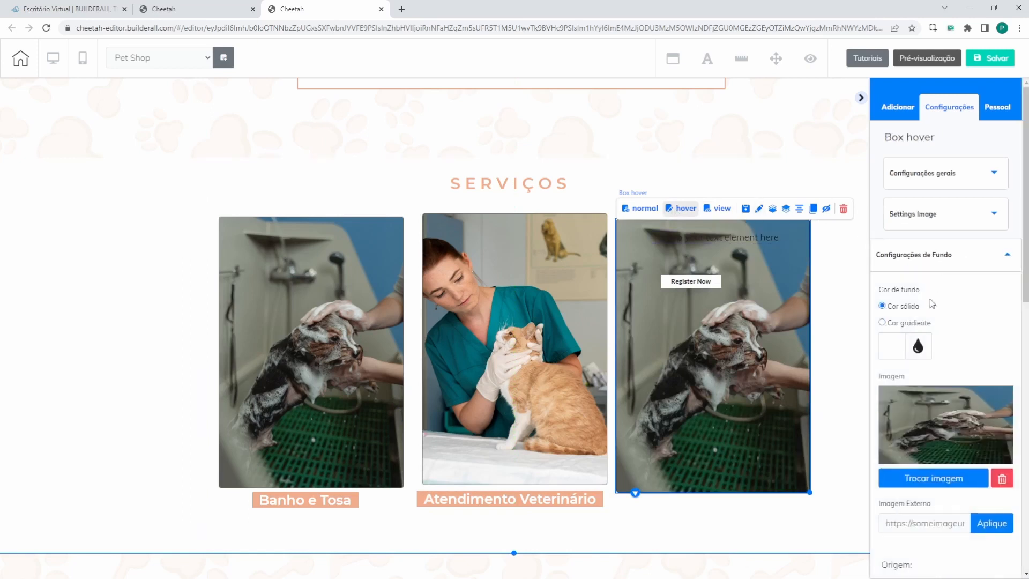
scroll(934, 315, "down", 5)
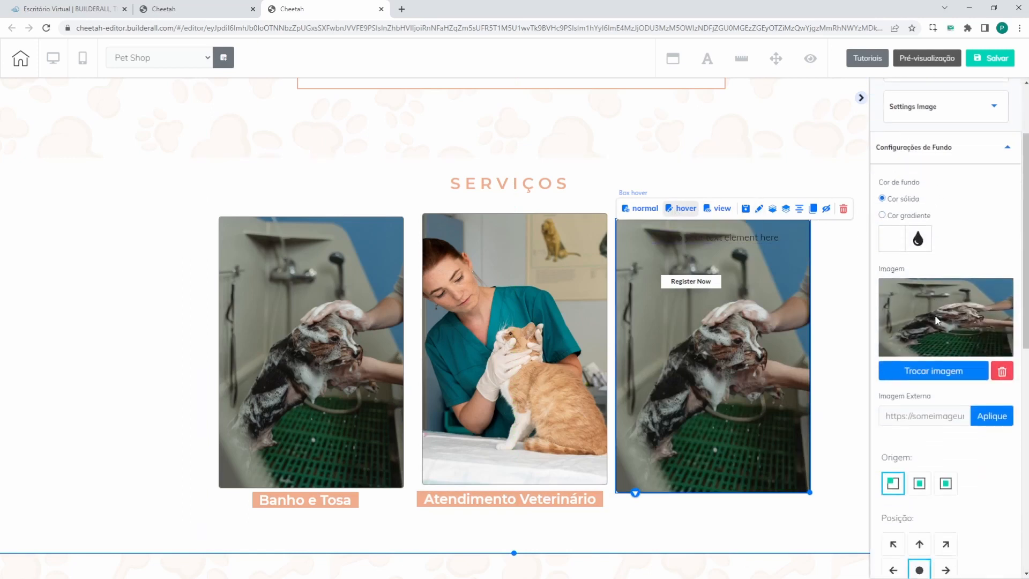
left_click(719, 240)
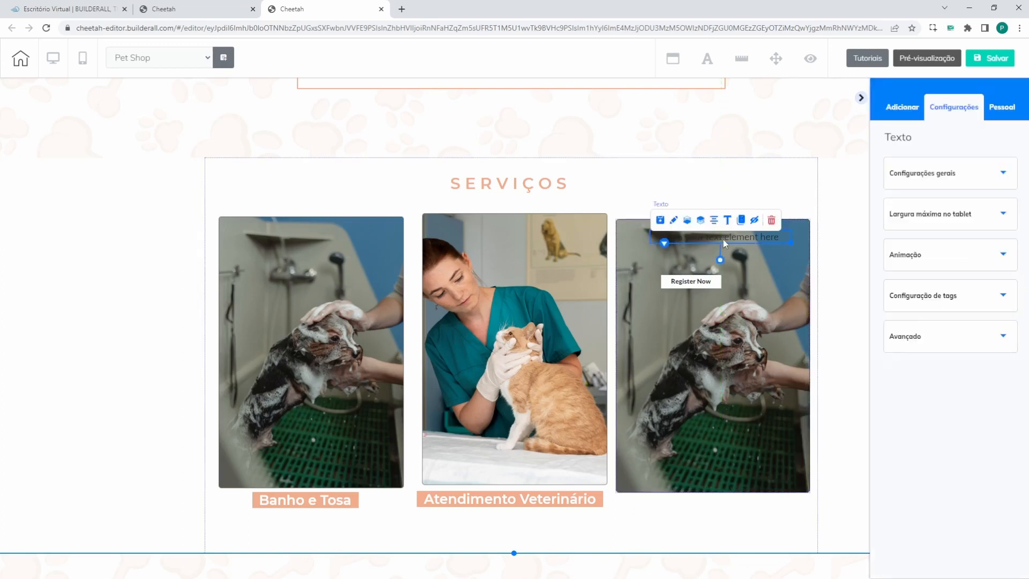
left_click(687, 284)
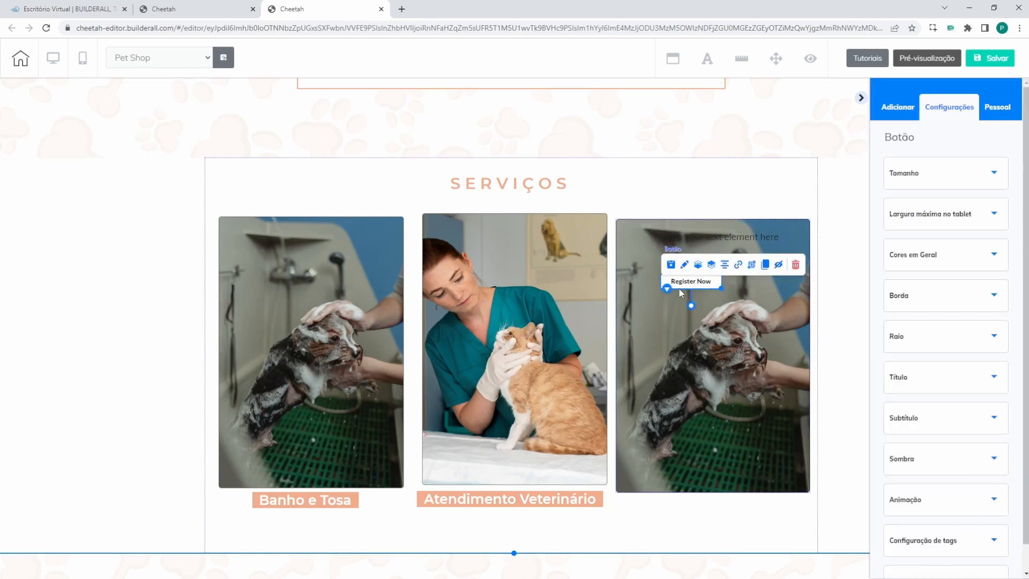
Step: Set the hover box's width to 329 and shorten it slightly to line up with the bottom of the dog-bath photo in the first column
left_click(622, 230)
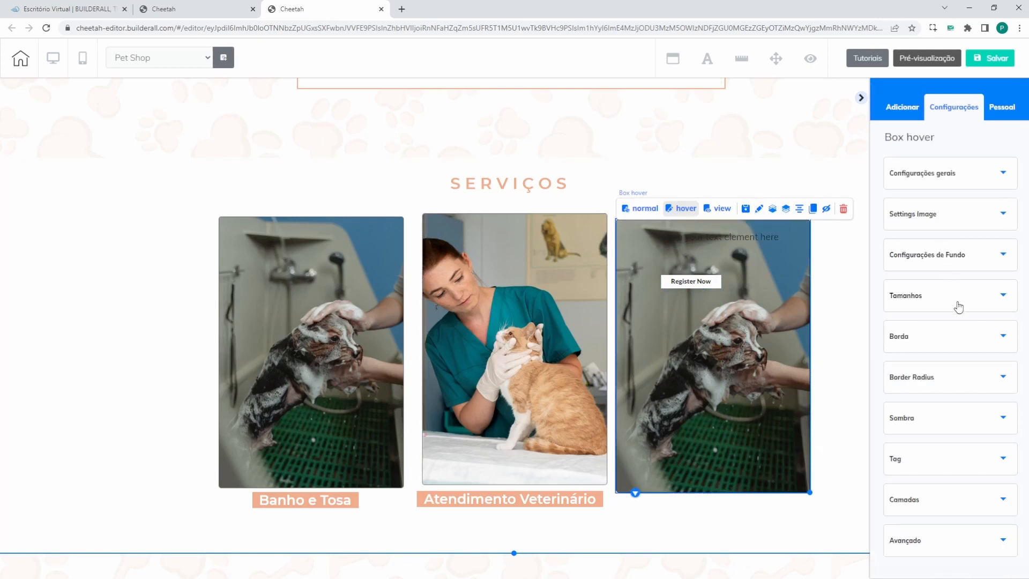
left_click(928, 303)
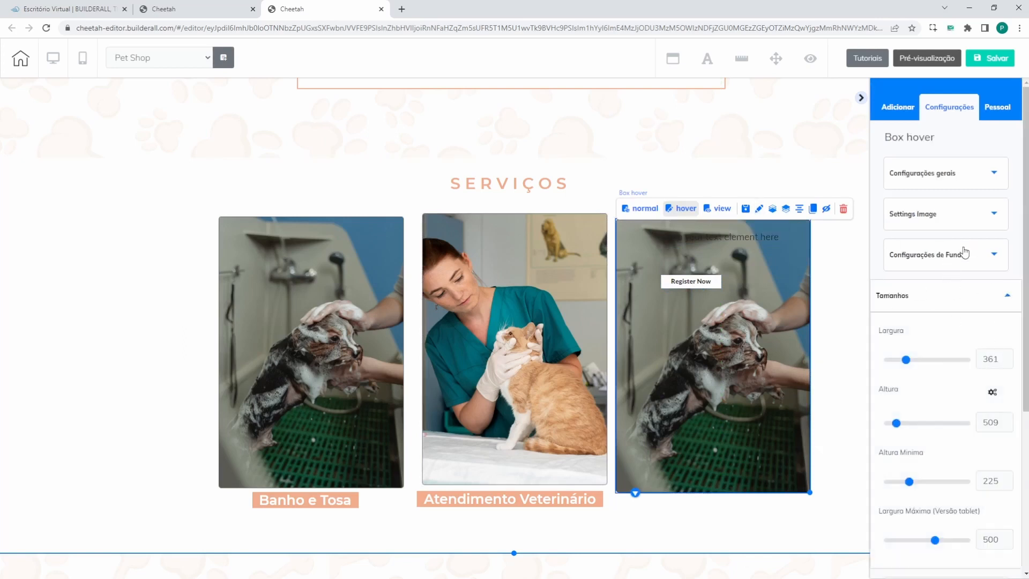
scroll(954, 311, "down", 1)
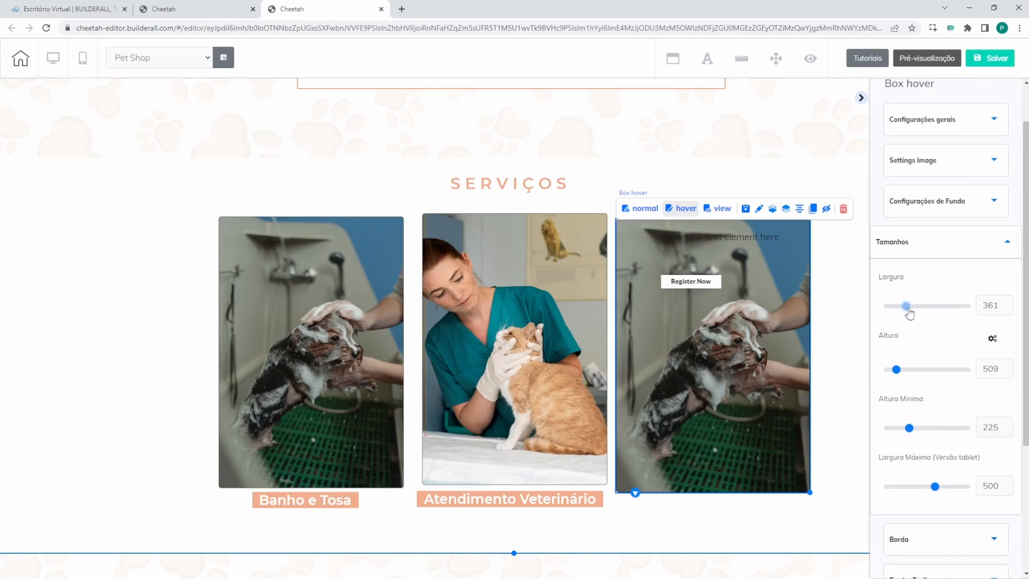
mouse_move(909, 313)
left_mouse_down()
mouse_move(918, 313)
mouse_move(904, 309)
left_mouse_up()
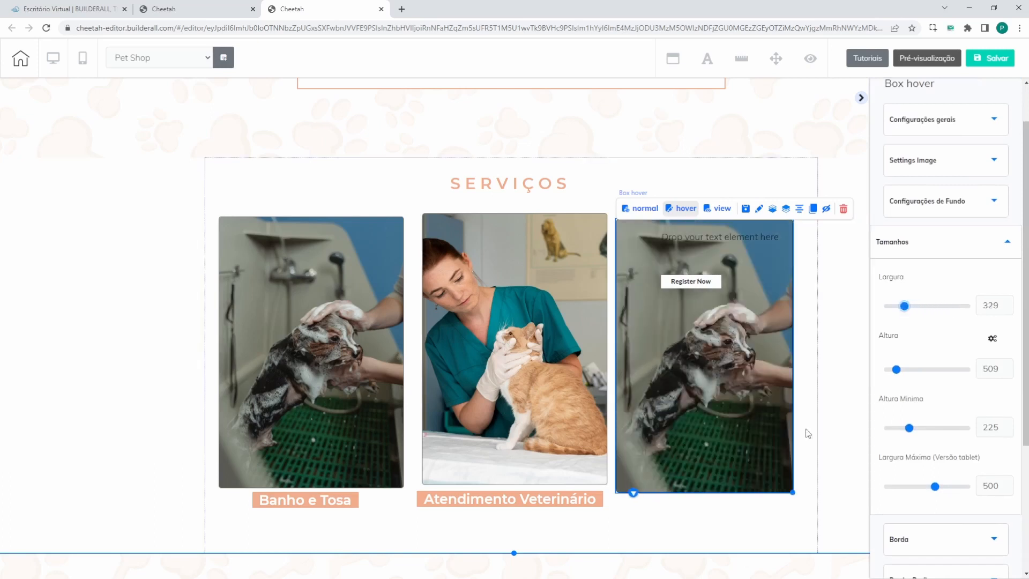
mouse_move(791, 491)
left_mouse_down()
mouse_move(843, 487)
mouse_move(769, 491)
mouse_move(782, 484)
mouse_move(781, 337)
mouse_move(772, 446)
mouse_move(776, 478)
mouse_move(790, 488)
left_mouse_up()
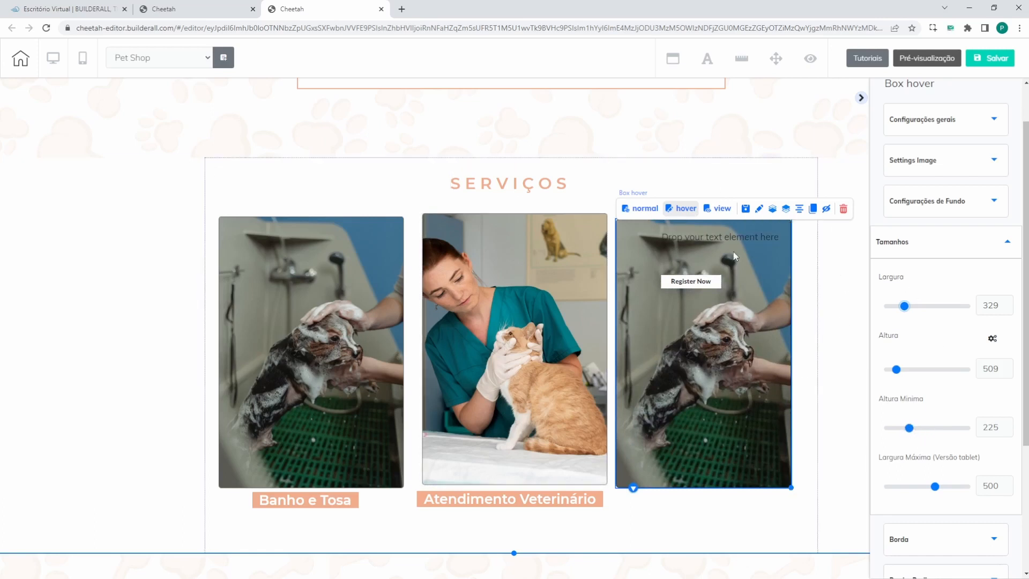
Step: Set the hover box's border size to 29
scroll(935, 423, "down", 2)
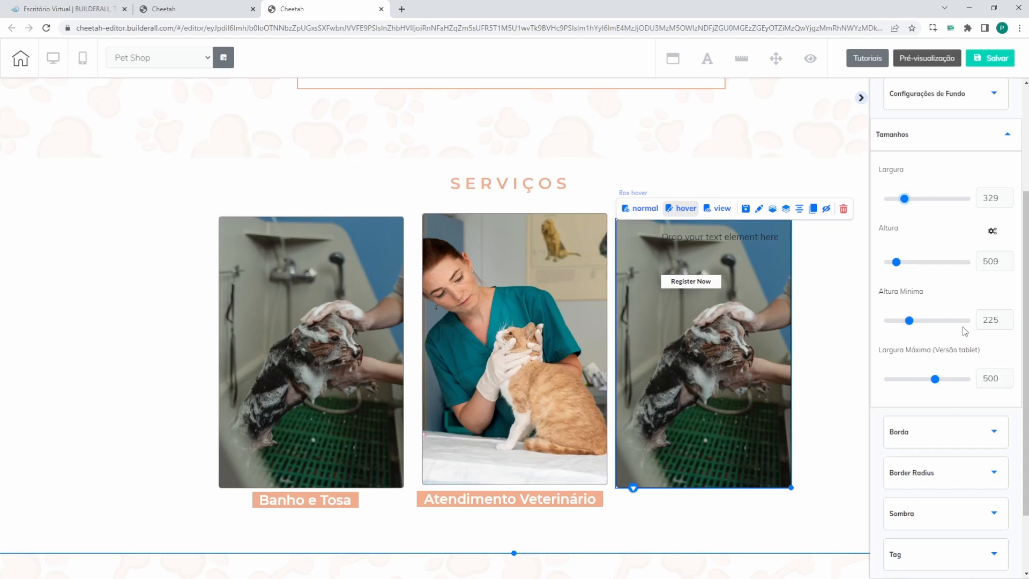
left_click(916, 434)
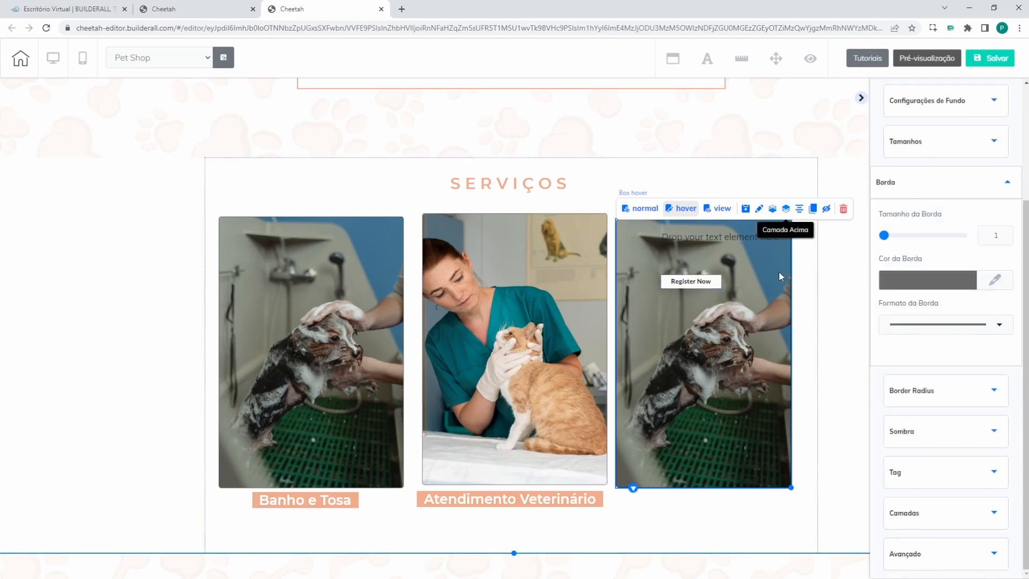
left_click_drag(887, 239, 909, 240)
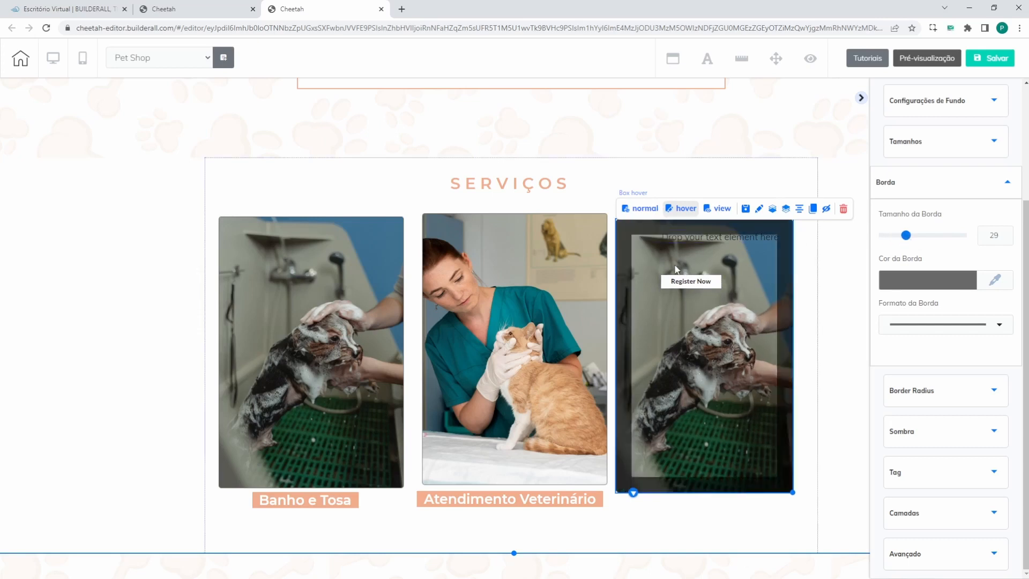
Step: Compare the border in the normal and hover states and set its colour to semi-transparent red E7171796
left_click(641, 210)
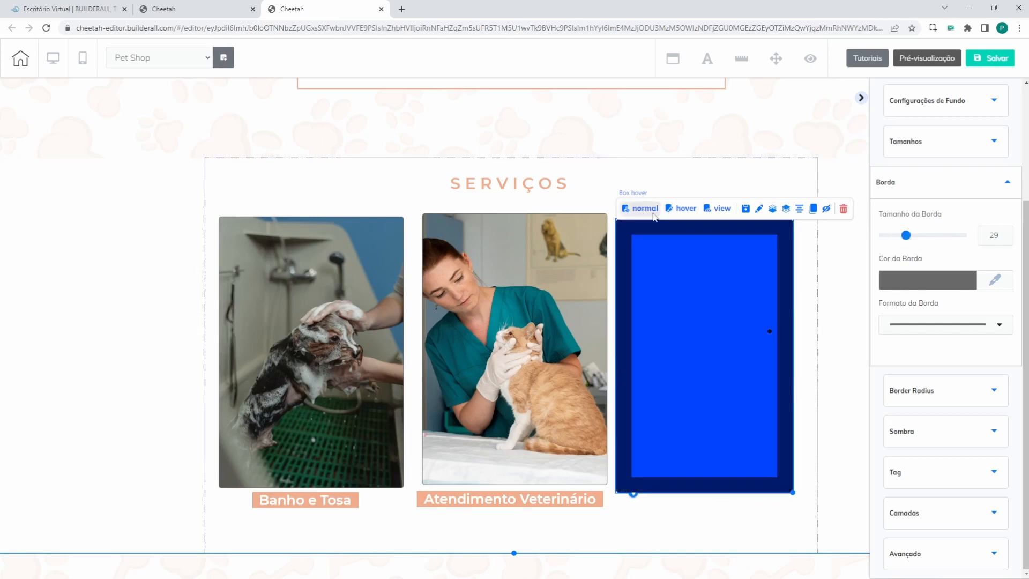
left_click(682, 209)
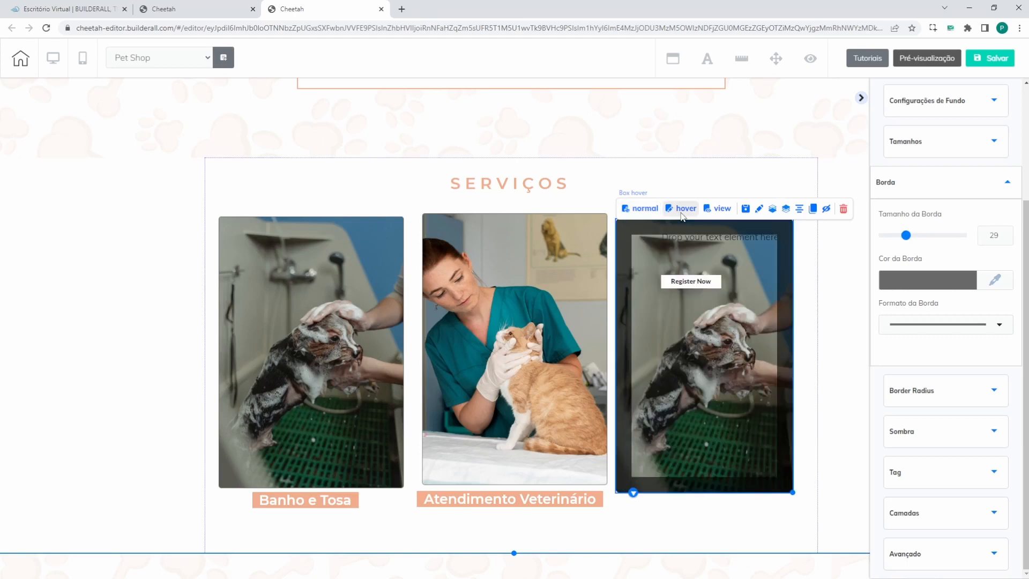
left_click(994, 280)
left_click(996, 307)
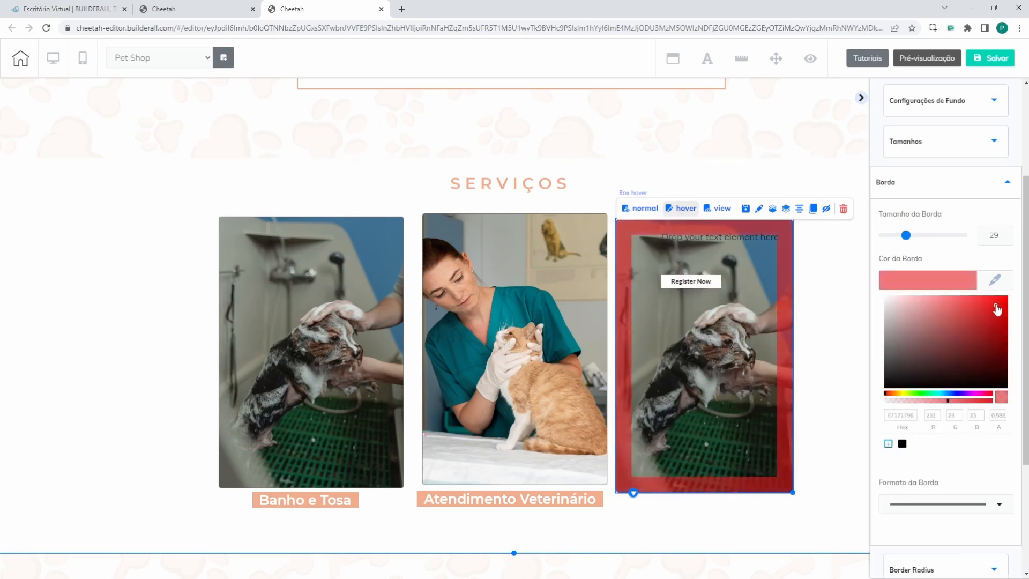
Step: Try the double and dashed border formats on the hover box and set the border format to dotted
left_click(948, 507)
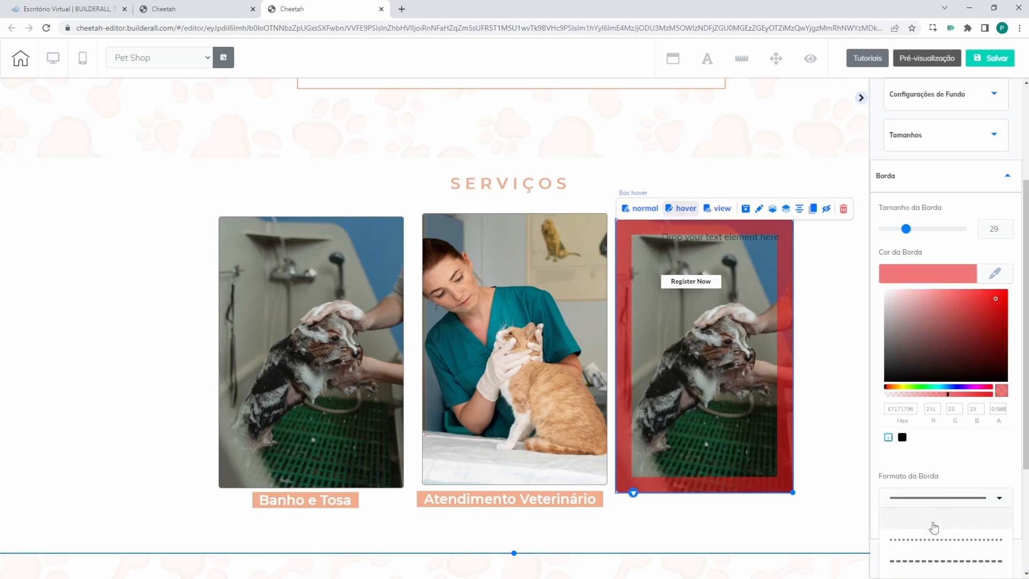
scroll(934, 528, "down", 3)
left_click(944, 427)
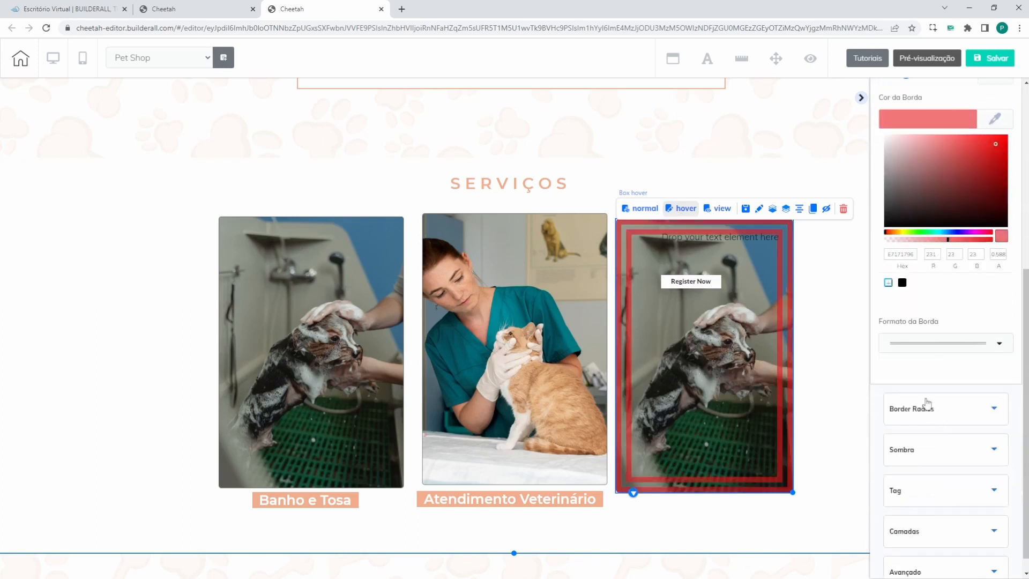
left_click(937, 344)
left_click(937, 378)
left_click(929, 354)
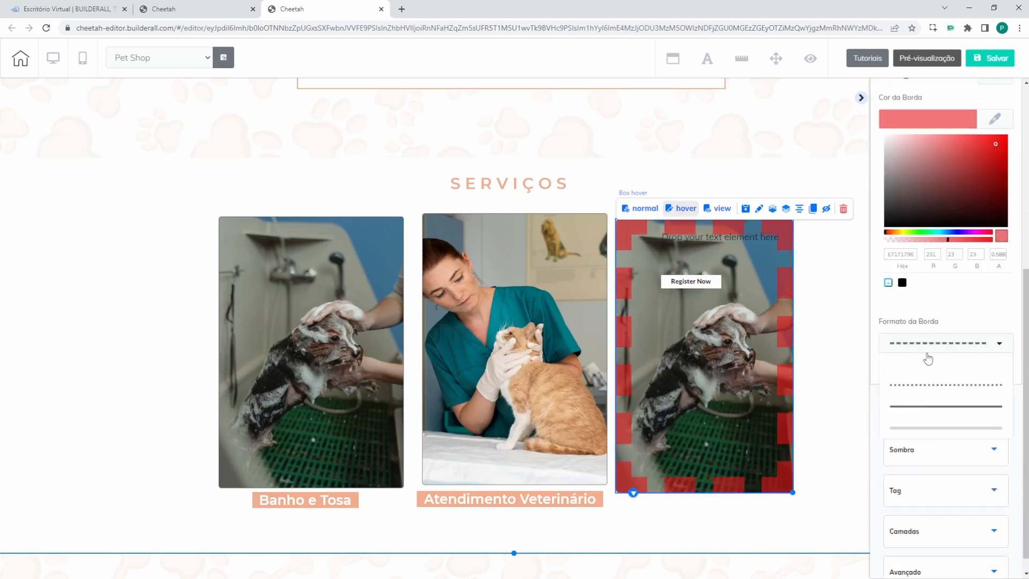
left_click(927, 384)
scroll(948, 321, "down", 1)
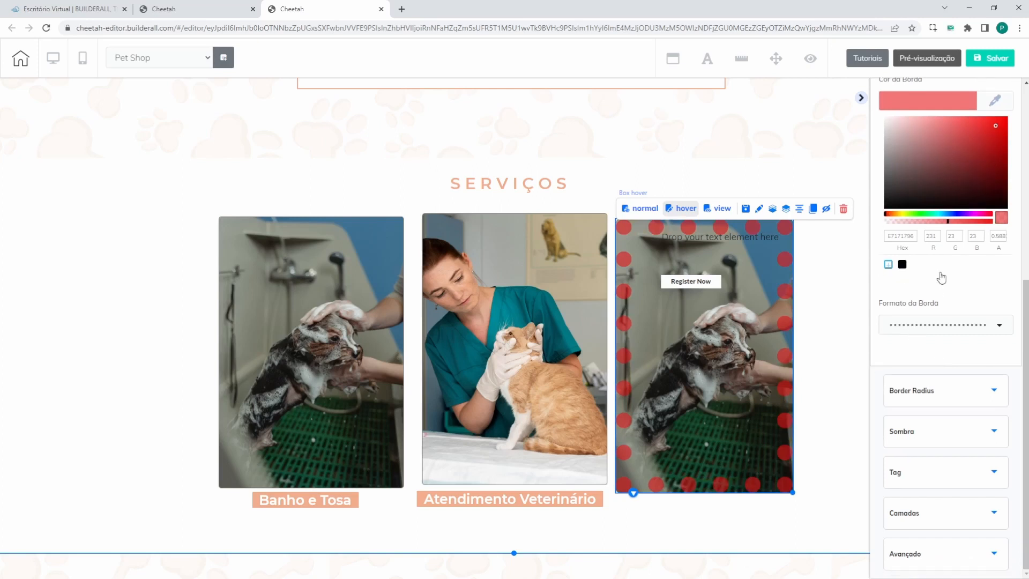
Step: Nudge the third hover box slightly upward and set its border radius to 0 on all corners
left_click(925, 391)
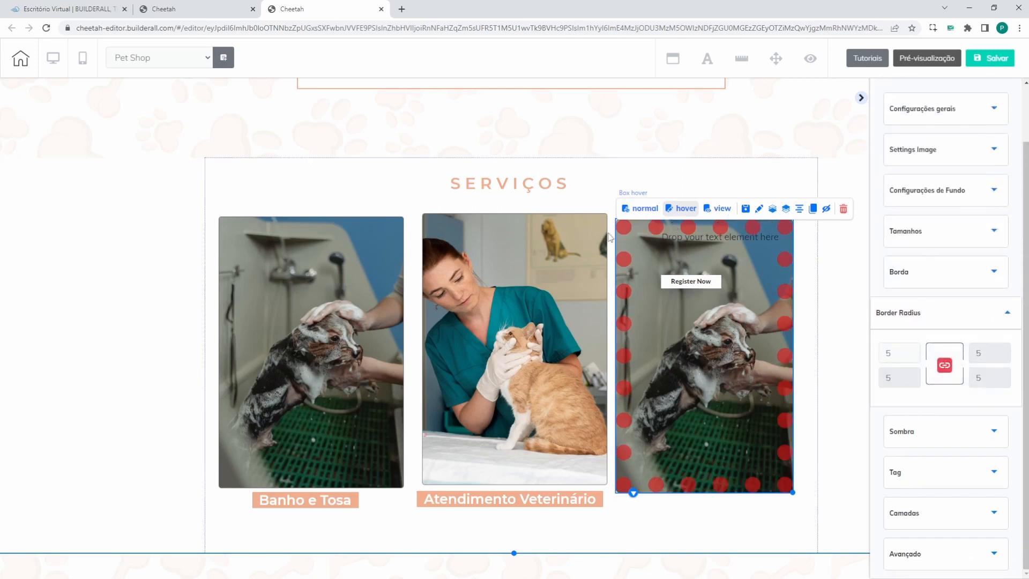
left_click_drag(696, 270, 700, 266)
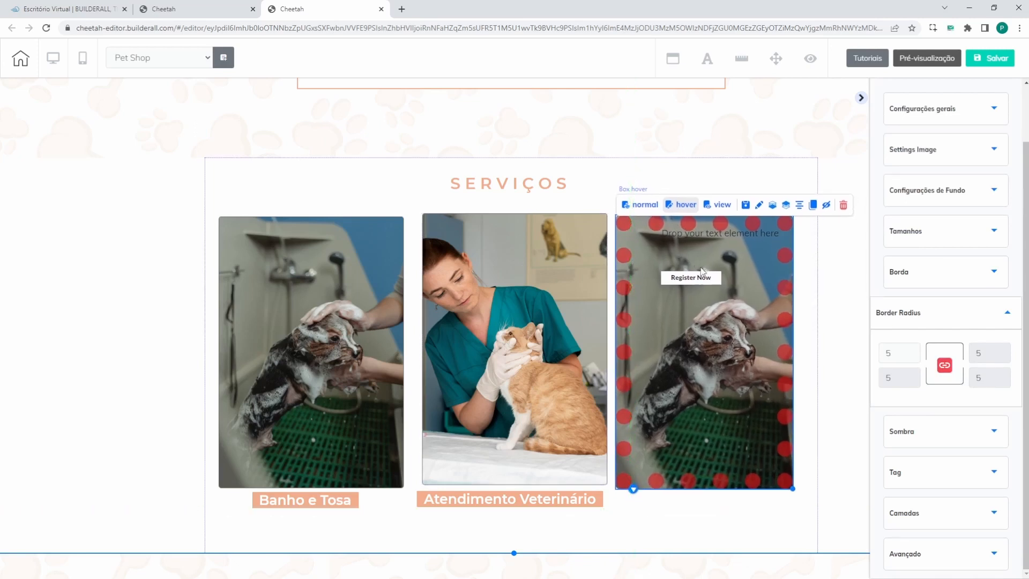
left_click(629, 509)
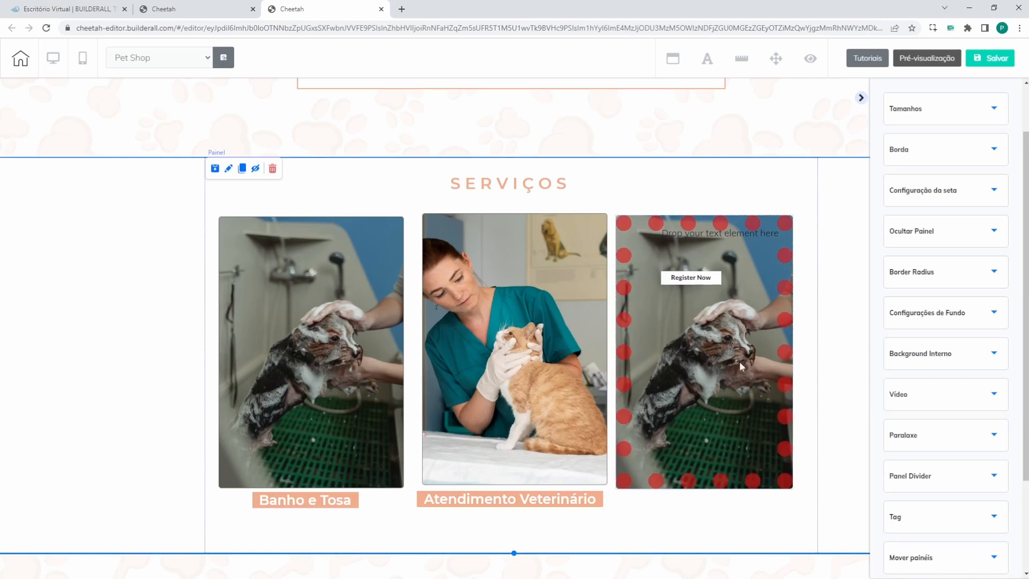
left_click(913, 273)
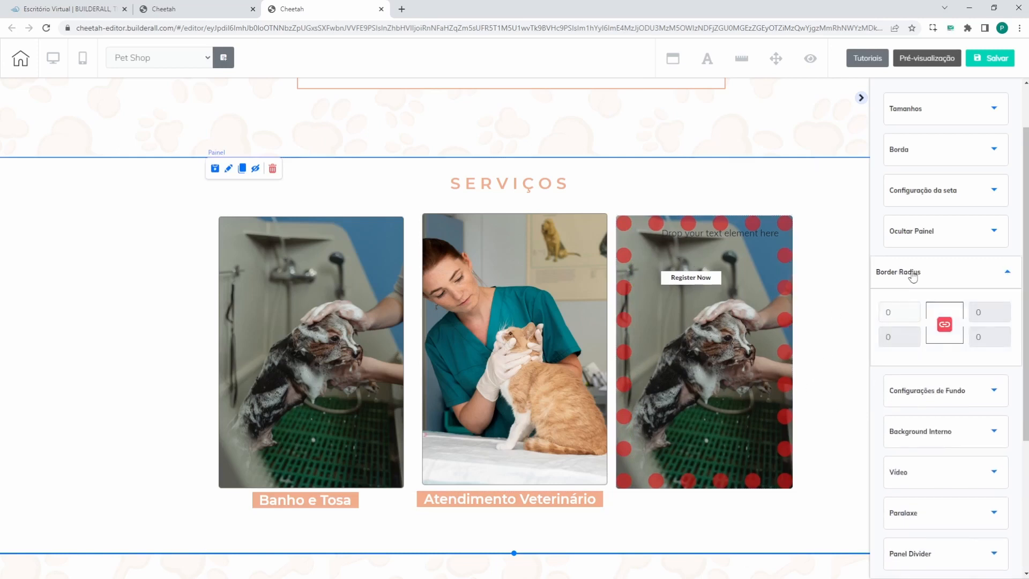
left_click(720, 358)
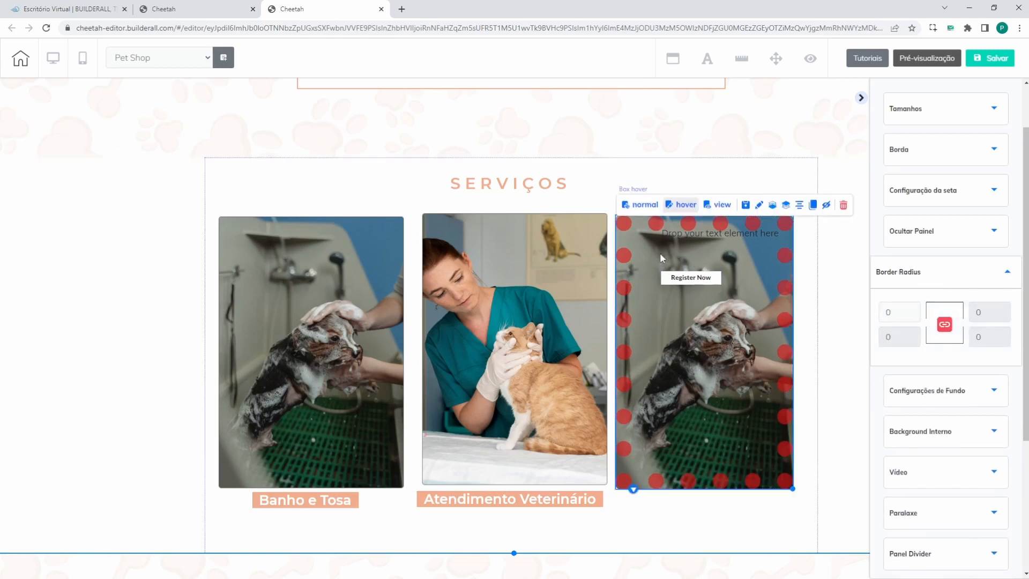
left_click(746, 205)
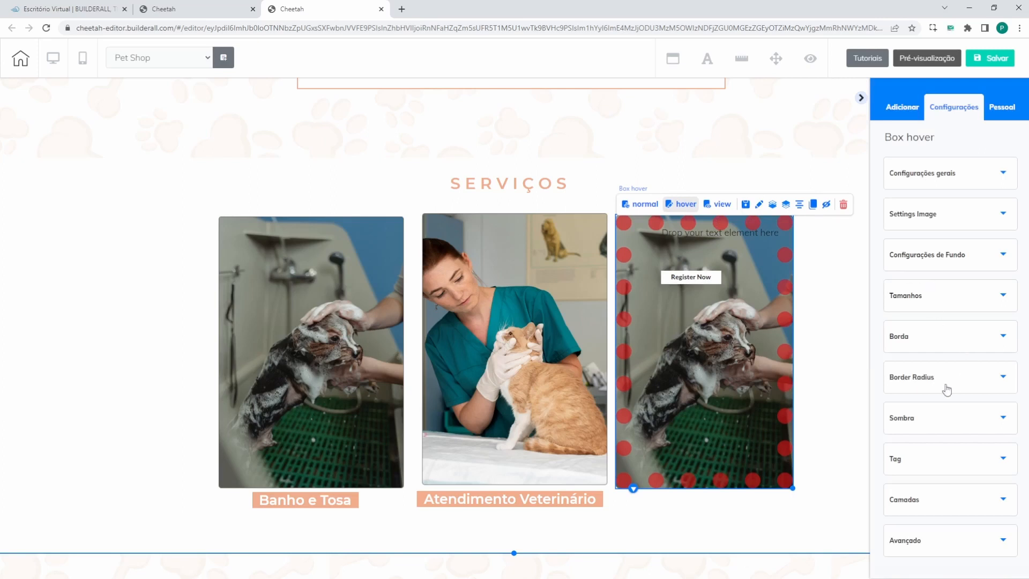
left_click(947, 383)
scroll(926, 379, "down", 1)
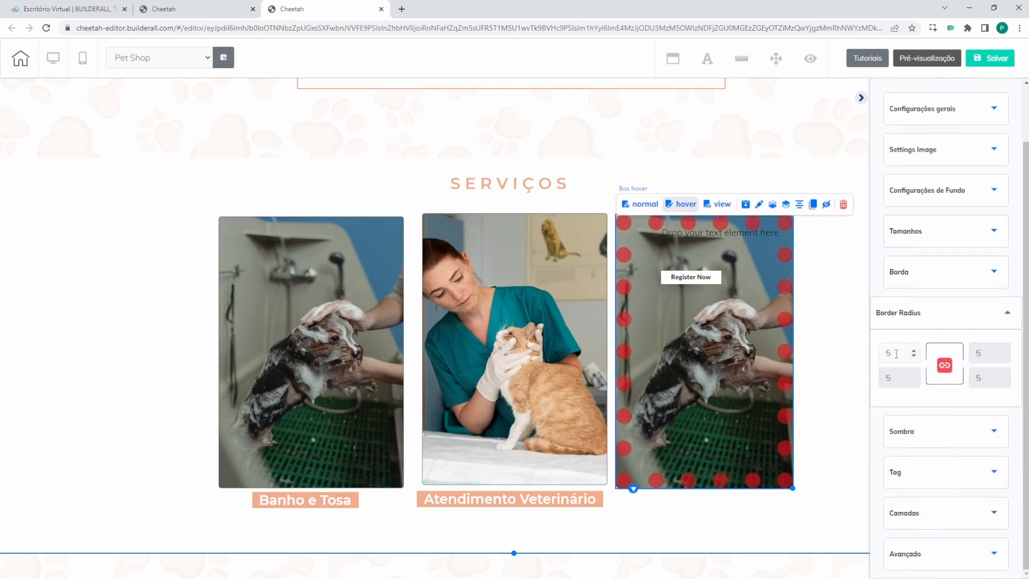
left_click_drag(895, 353, 881, 353)
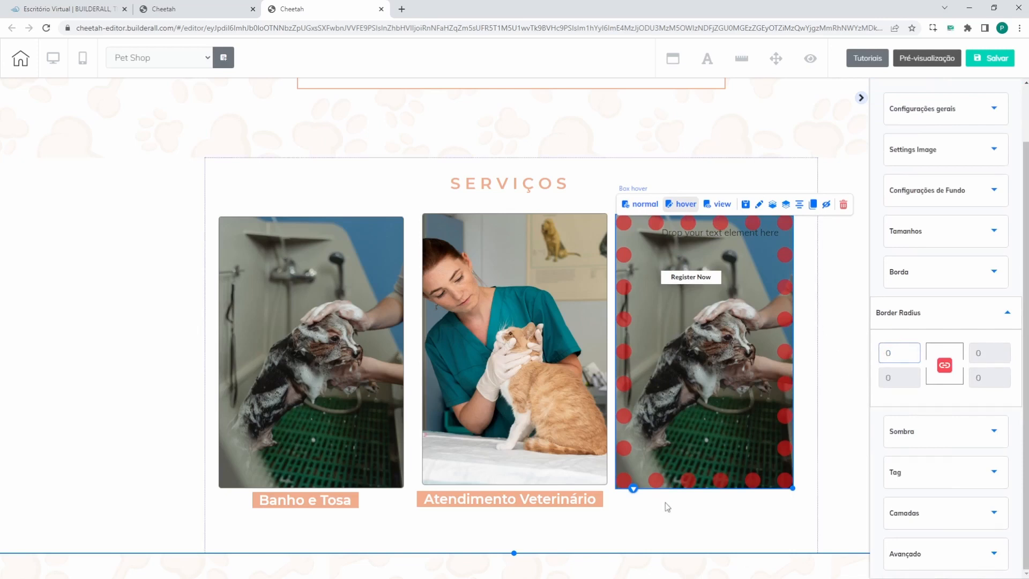
Step: Set the border radius of the Serviços panel to 100 on all corners
left_click(635, 505)
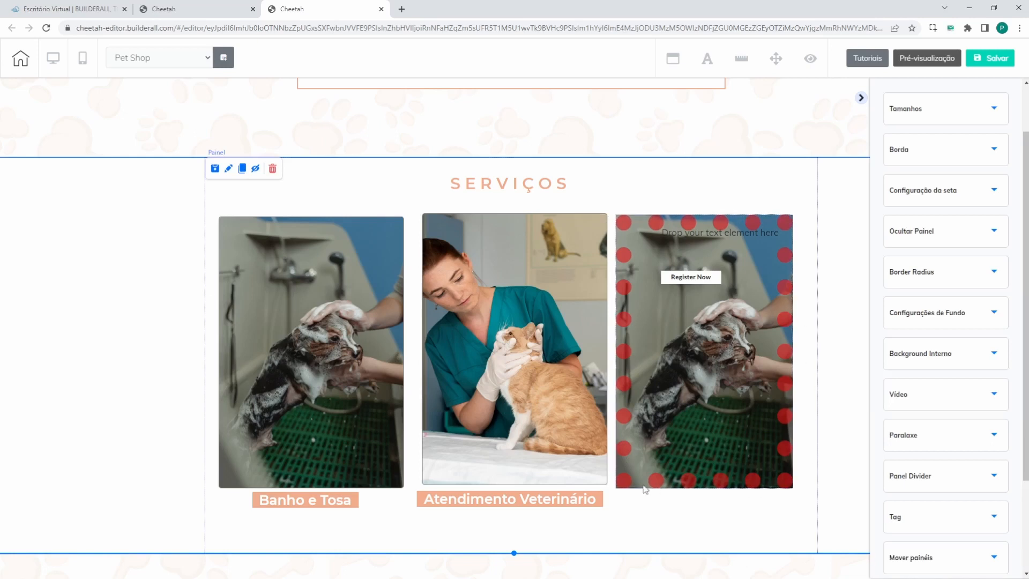
left_click(921, 272)
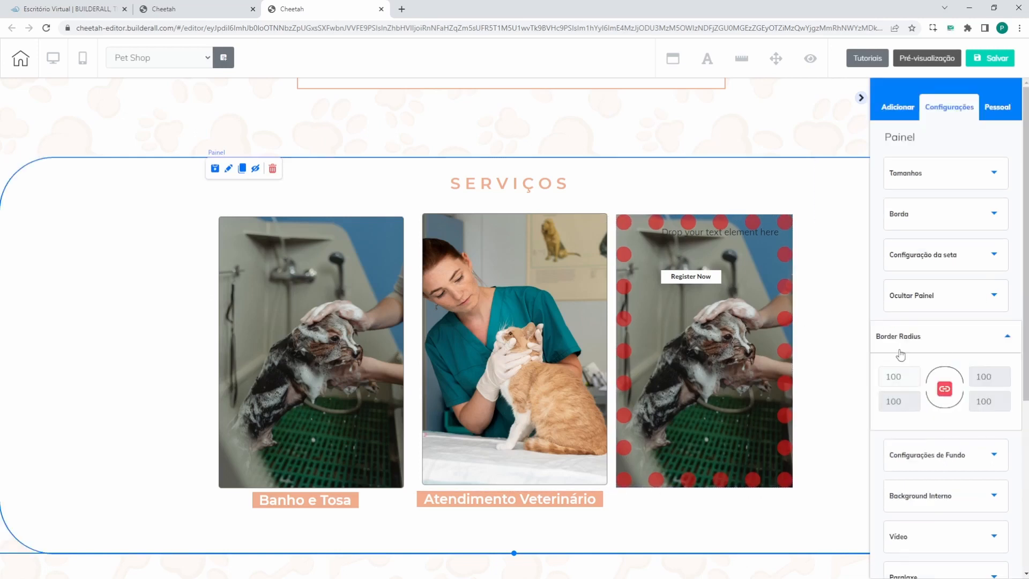
Step: Try border radii of 100 and 300 on the third hover box and set it to 10 on all corners
left_click(738, 262)
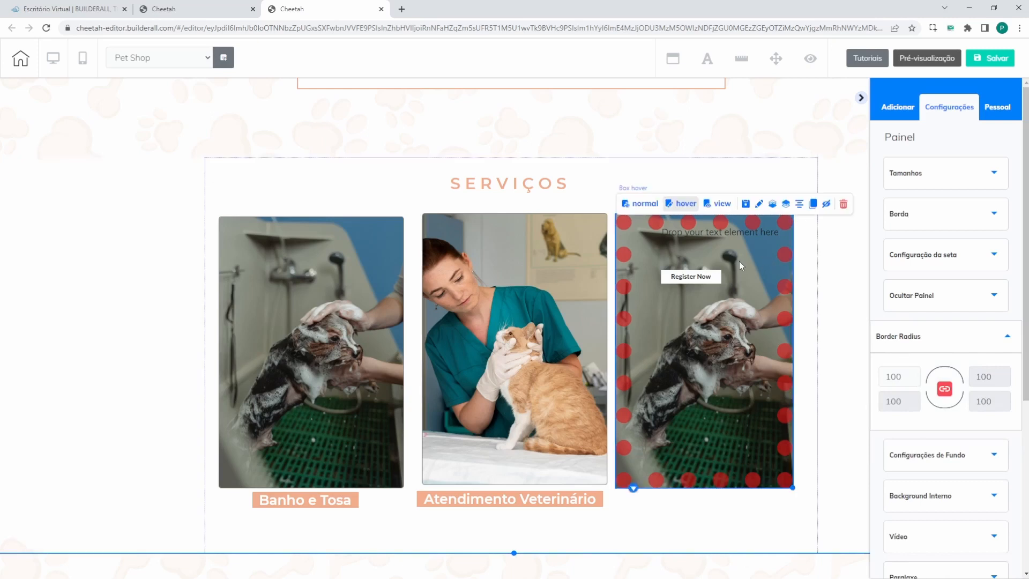
left_click(759, 209)
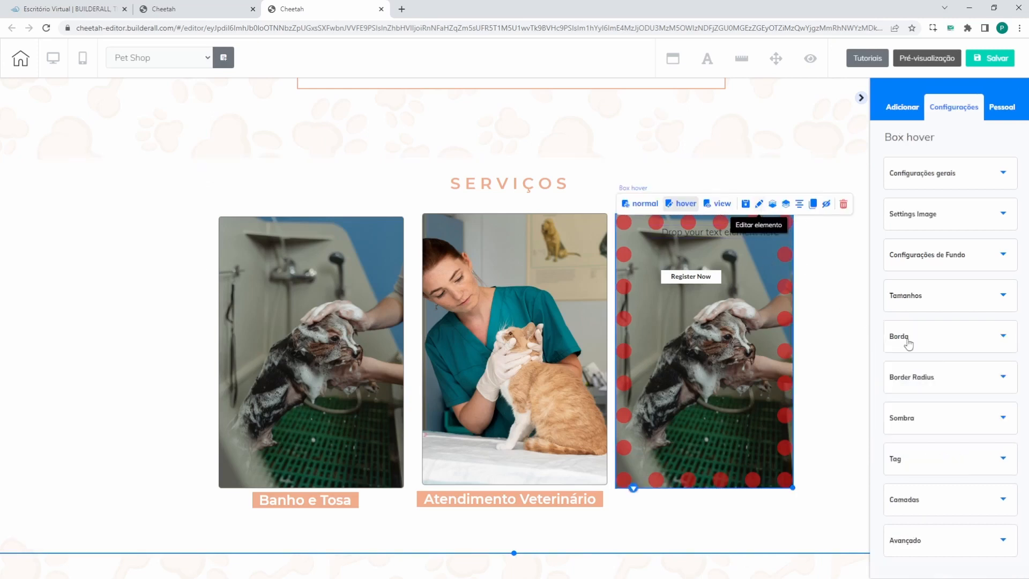
left_click(931, 378)
double_click(899, 419)
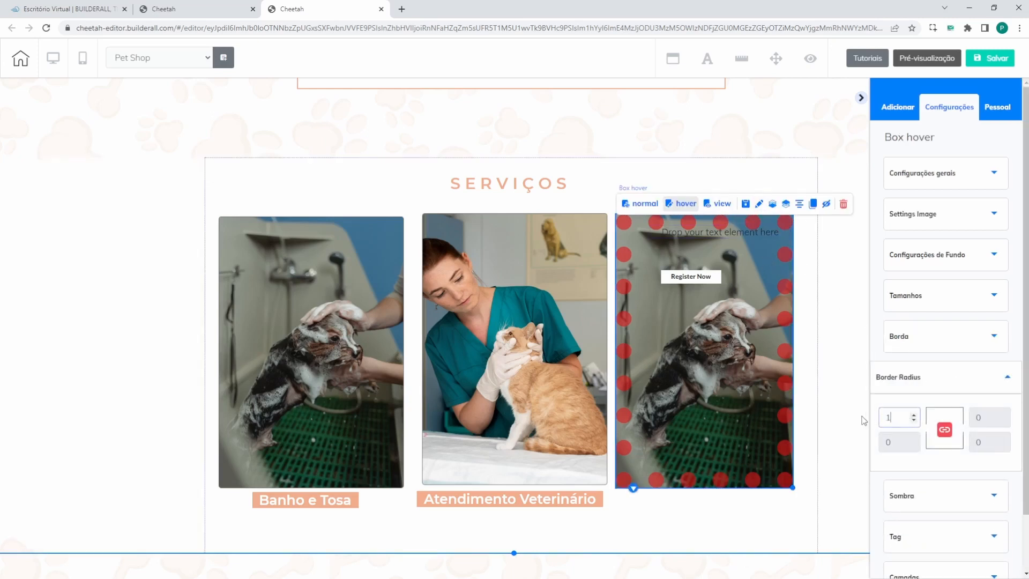
type("100")
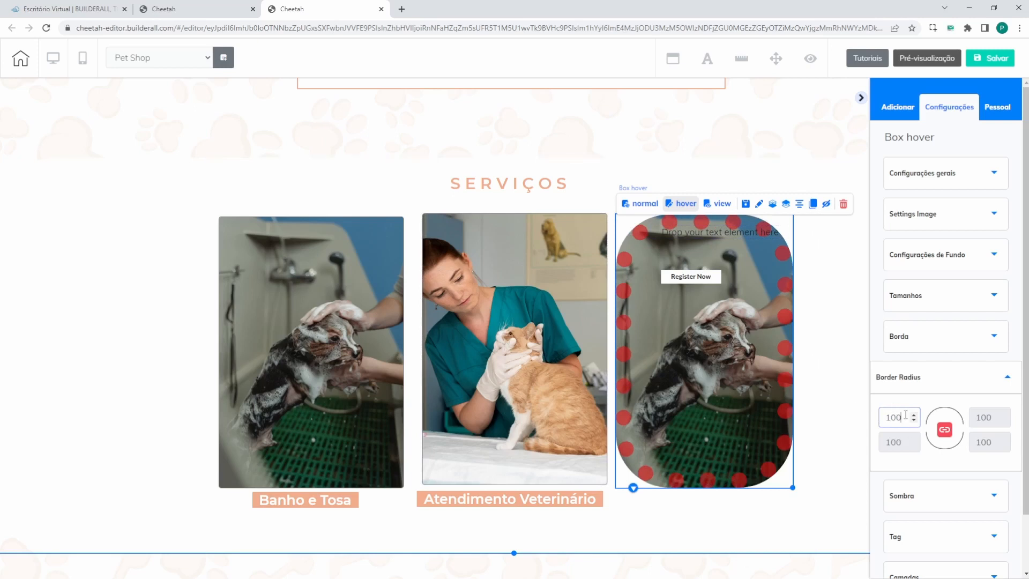
left_click_drag(905, 415, 877, 422)
type("300")
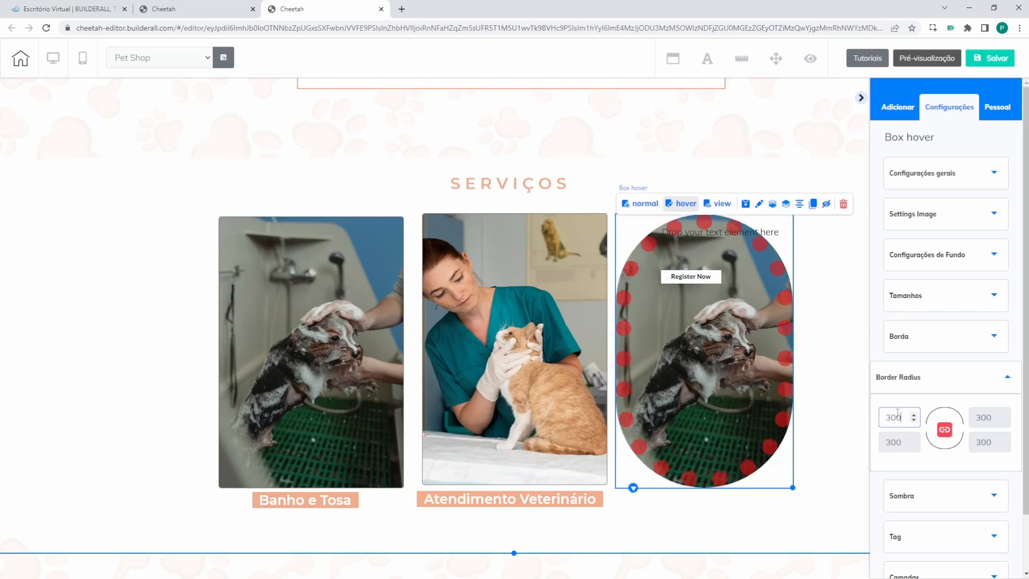
left_click(900, 419)
type("10")
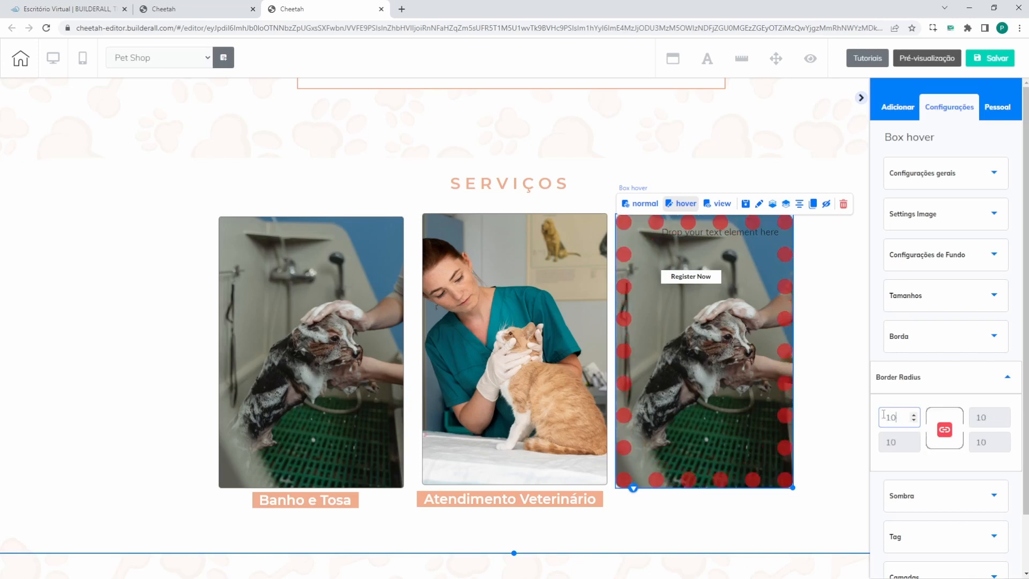
scroll(914, 379, "down", 2)
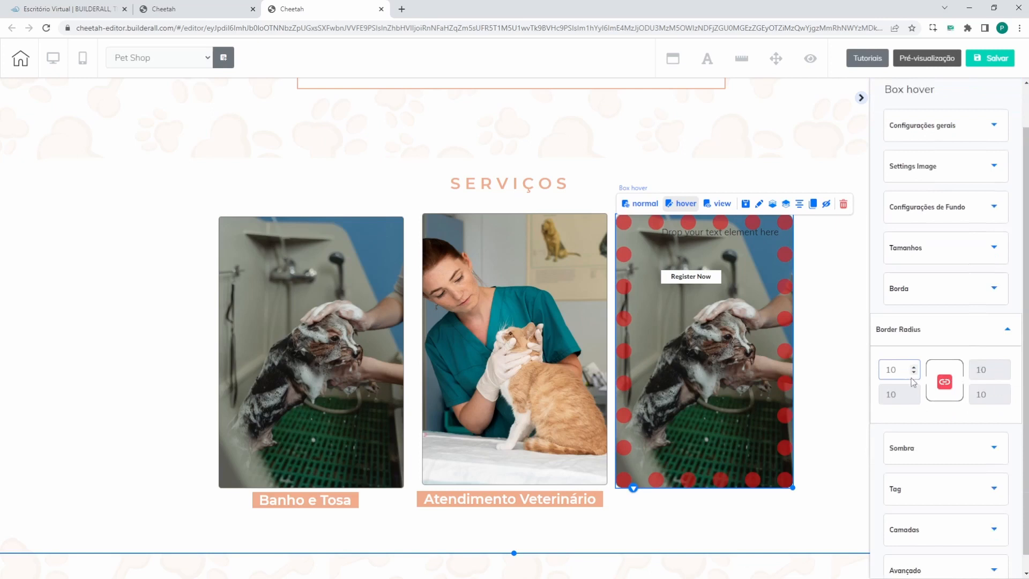
left_click(983, 317)
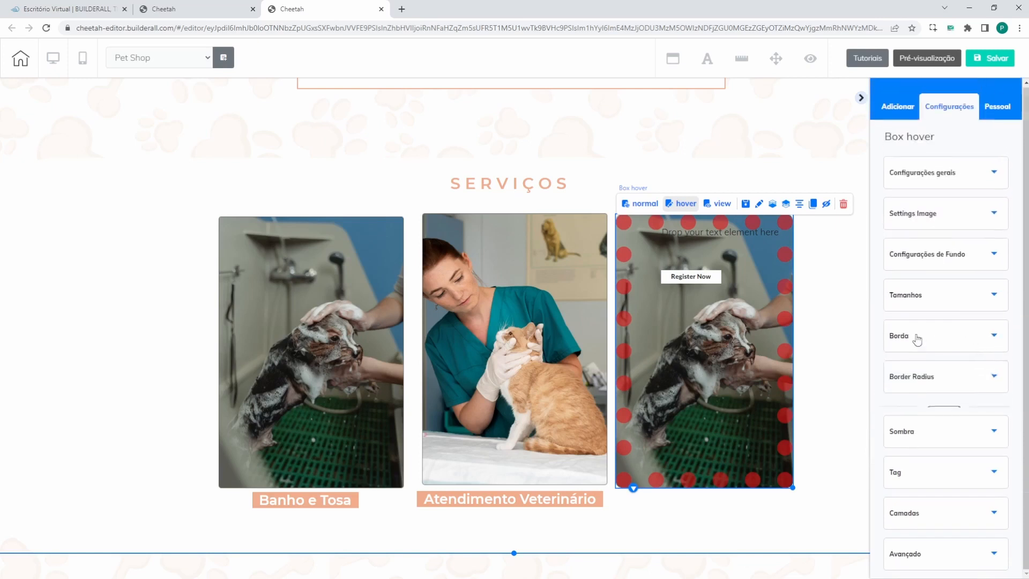
Step: Shift the hover box's shadow slightly in the horizontal direction and set its shadow colour to red EC3535
left_click(920, 423)
scroll(913, 364, "down", 3)
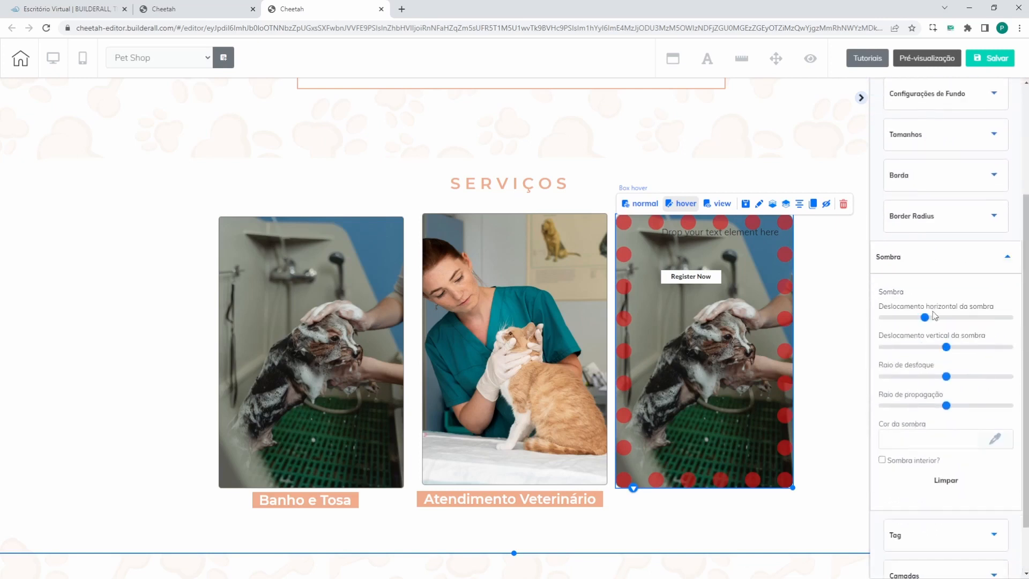
left_click_drag(925, 318, 952, 319)
left_click(928, 437)
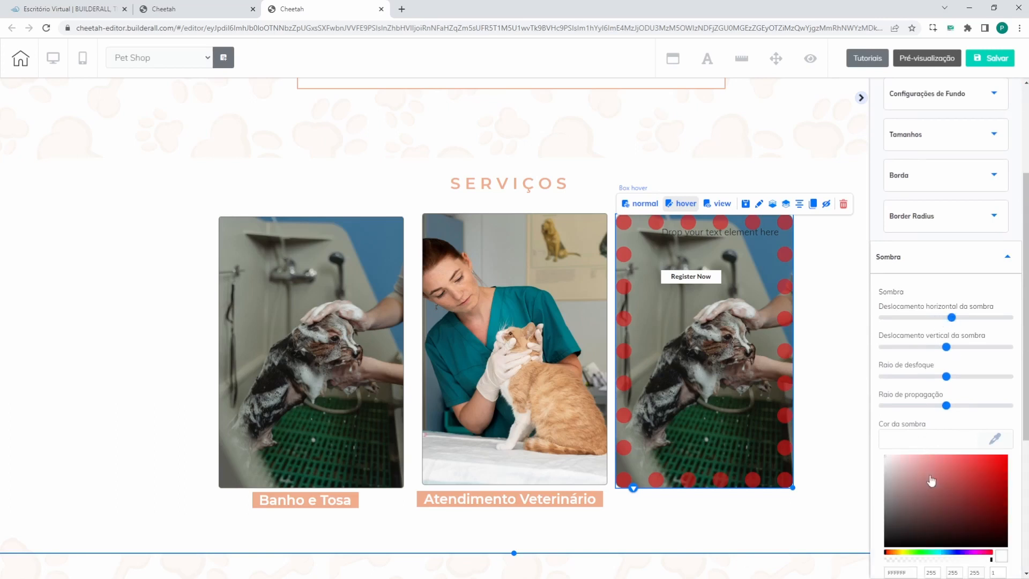
left_click_drag(931, 481, 980, 461)
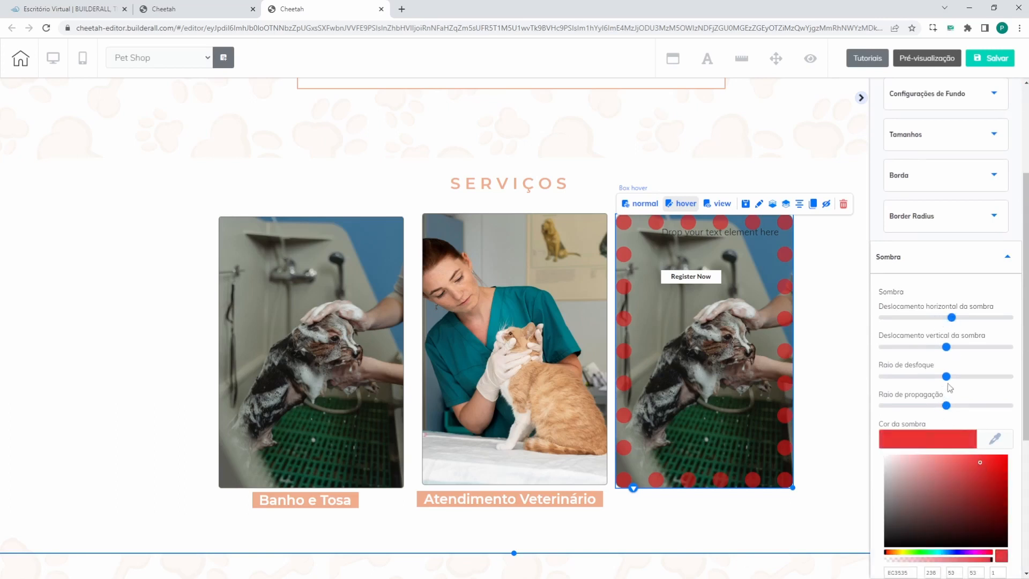
Step: Reduce the shadow's blur and spread radius, increase its vertical offset and pull its horizontal offset slightly back
left_click_drag(946, 383, 887, 407)
left_click_drag(944, 349, 964, 350)
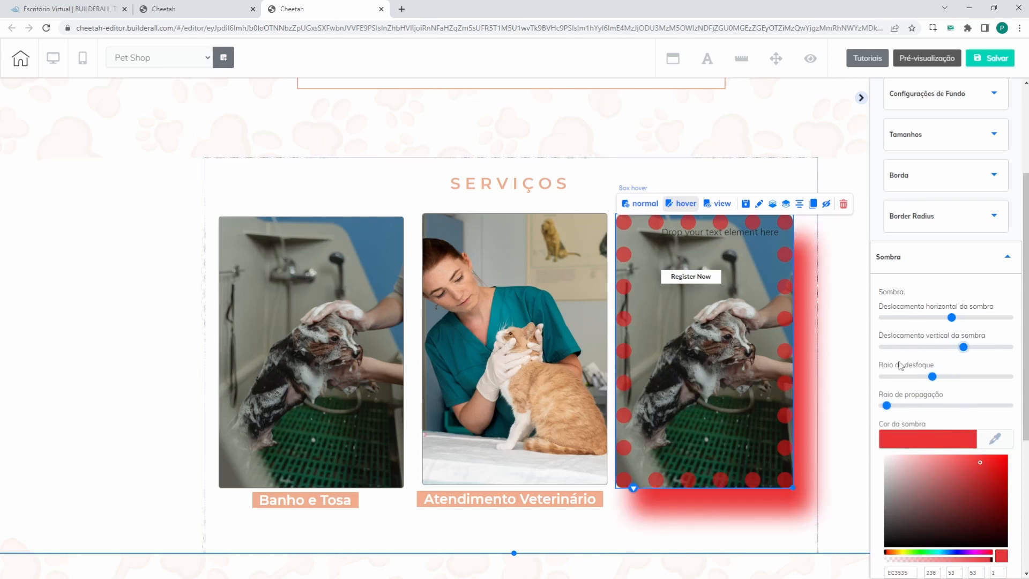
mouse_move(951, 317)
left_mouse_down()
mouse_move(922, 320)
mouse_move(948, 320)
left_mouse_up()
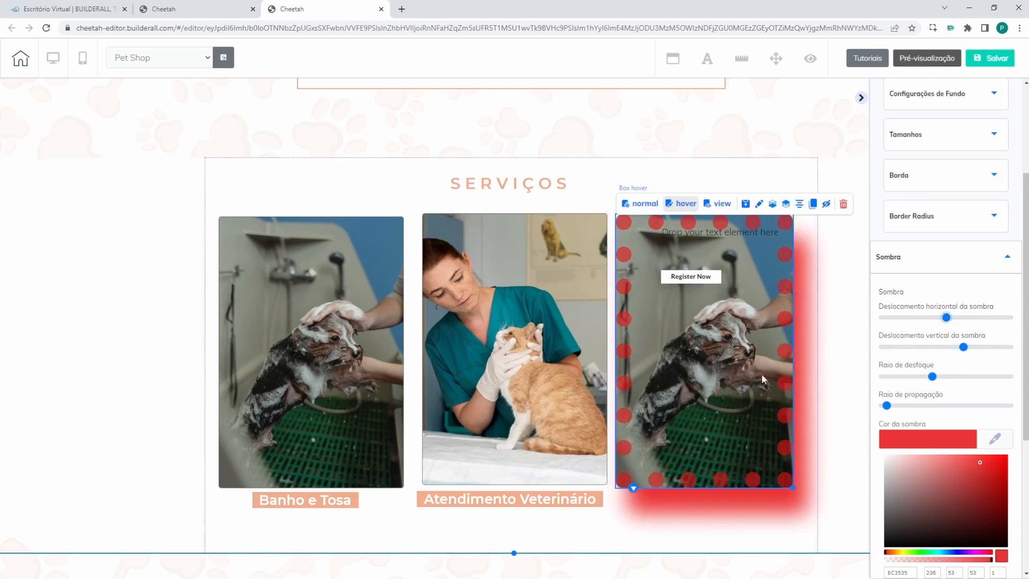
left_click(986, 275)
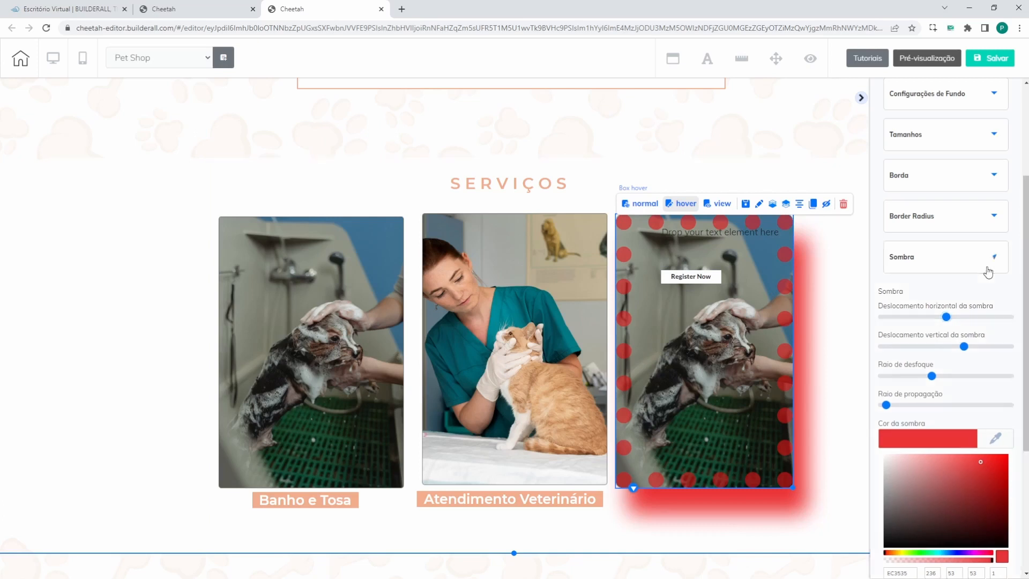
Step: Examine the hover box's Tag, Camadas and Avançado settings, including layer order and saving it as a personal element
left_click(921, 467)
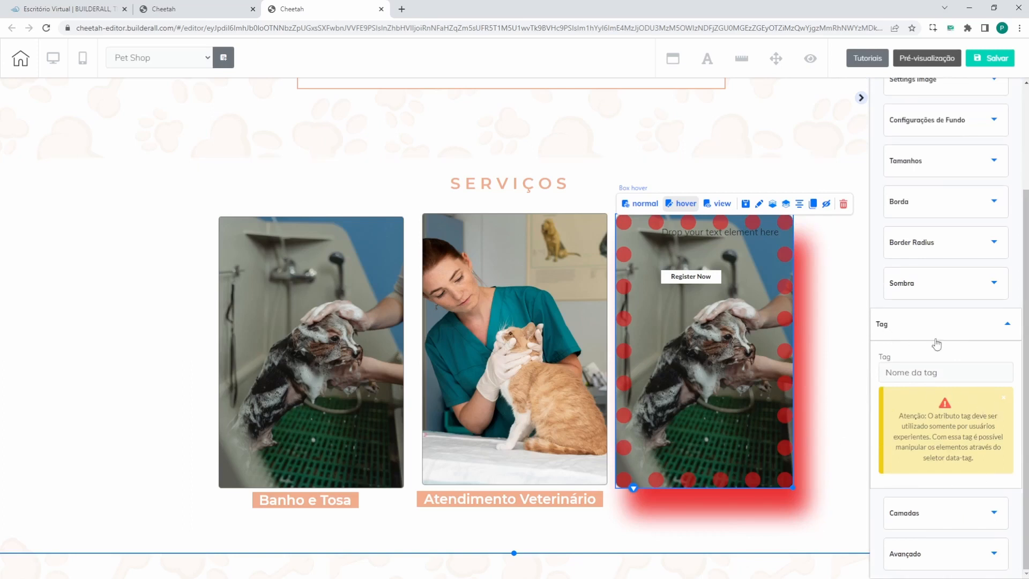
left_click(976, 327)
left_click(910, 508)
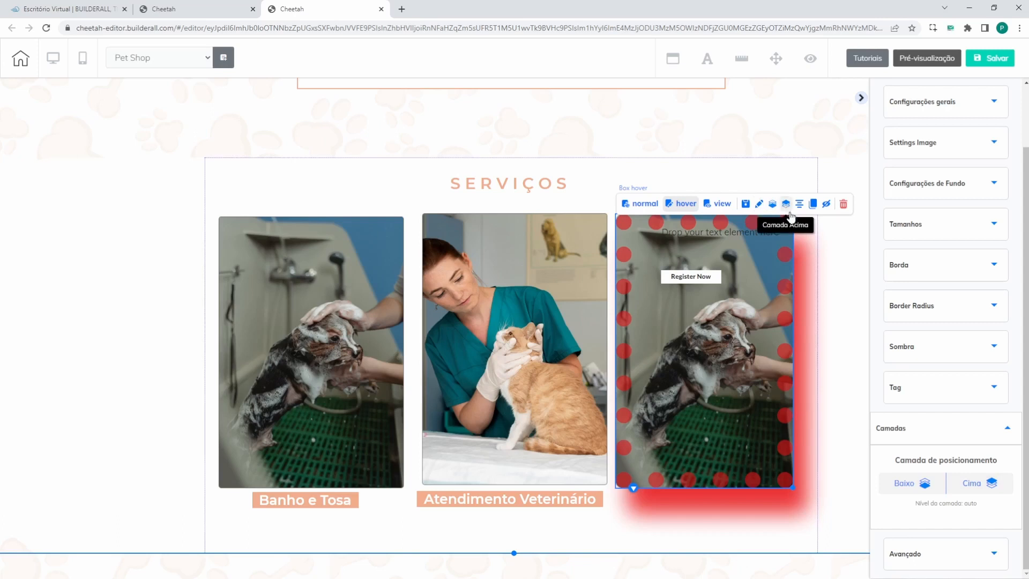
left_click(940, 434)
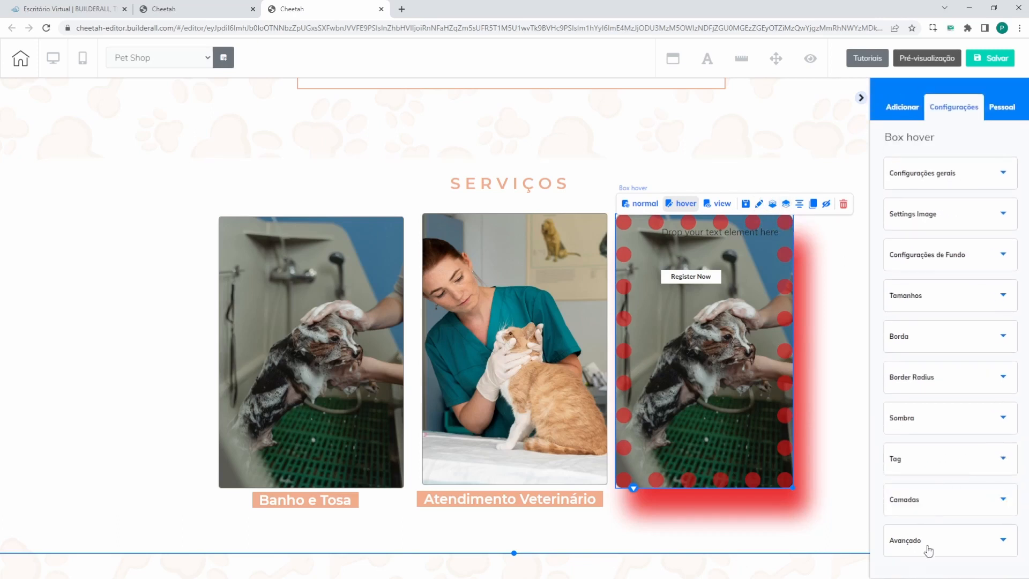
left_click(941, 539)
scroll(982, 378, "down", 3)
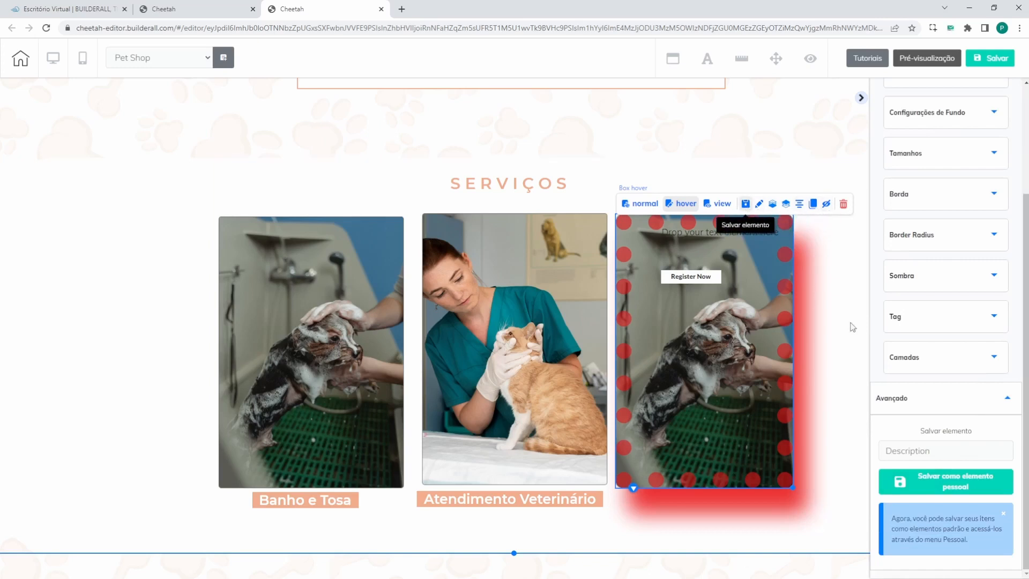
left_click(978, 397)
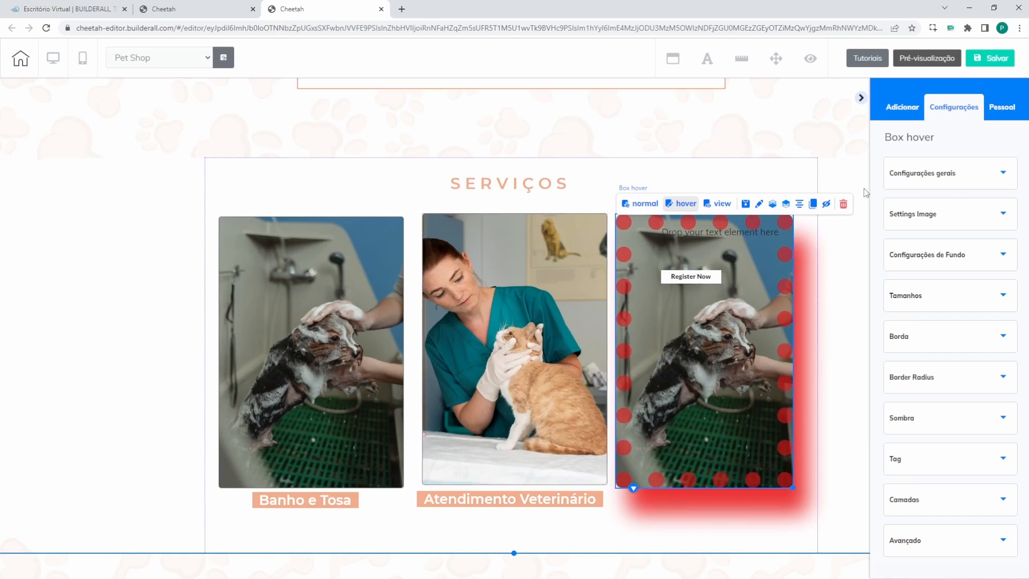
Step: Delete the third hover box and place a new rectangular overlay box there, enlarged to roughly the neighbouring photo's height
left_click(842, 203)
left_click(592, 340)
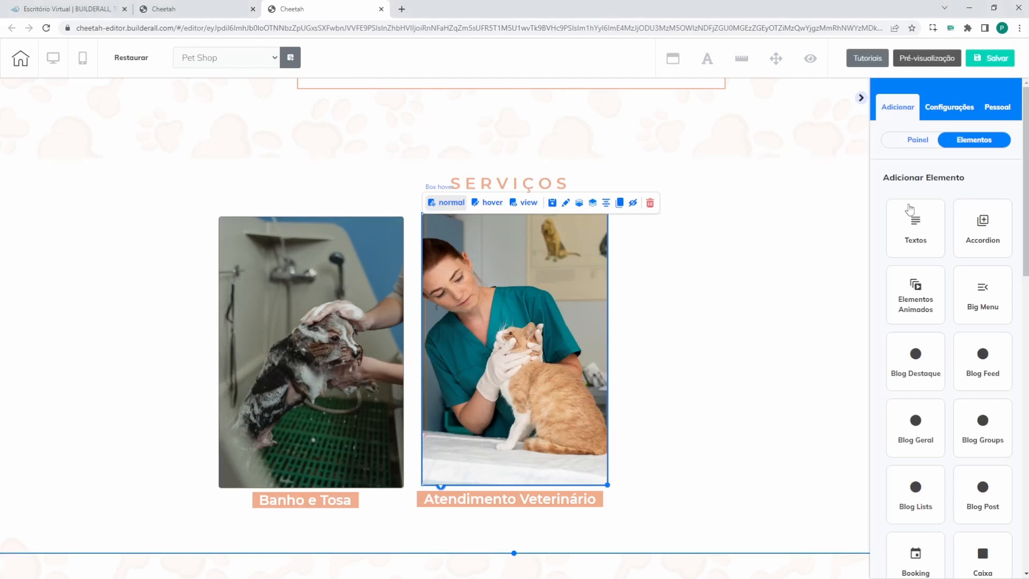
scroll(914, 211, "down", 8)
left_click(915, 210)
left_click_drag(950, 338, 699, 293)
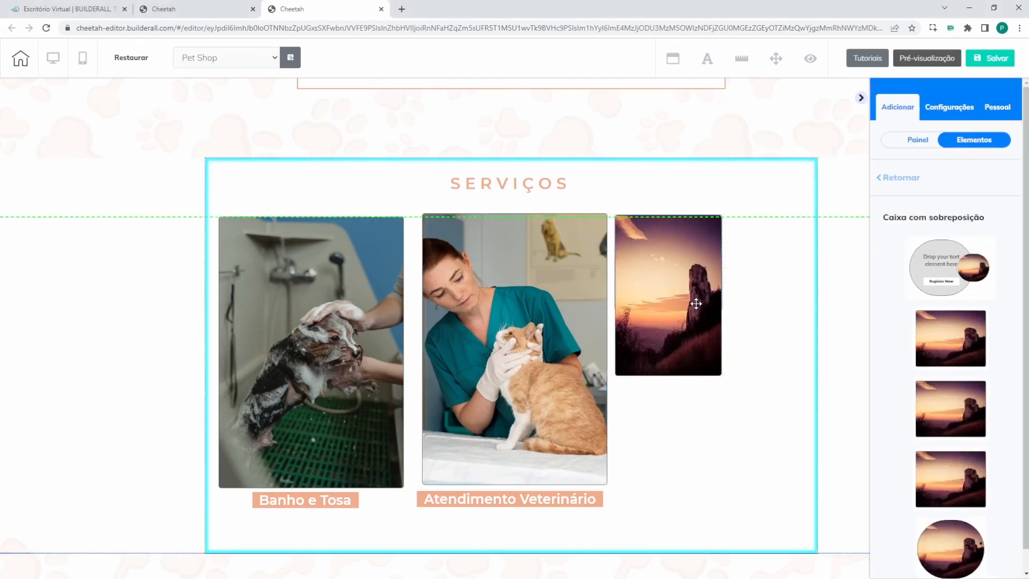
left_click_drag(725, 374, 776, 484)
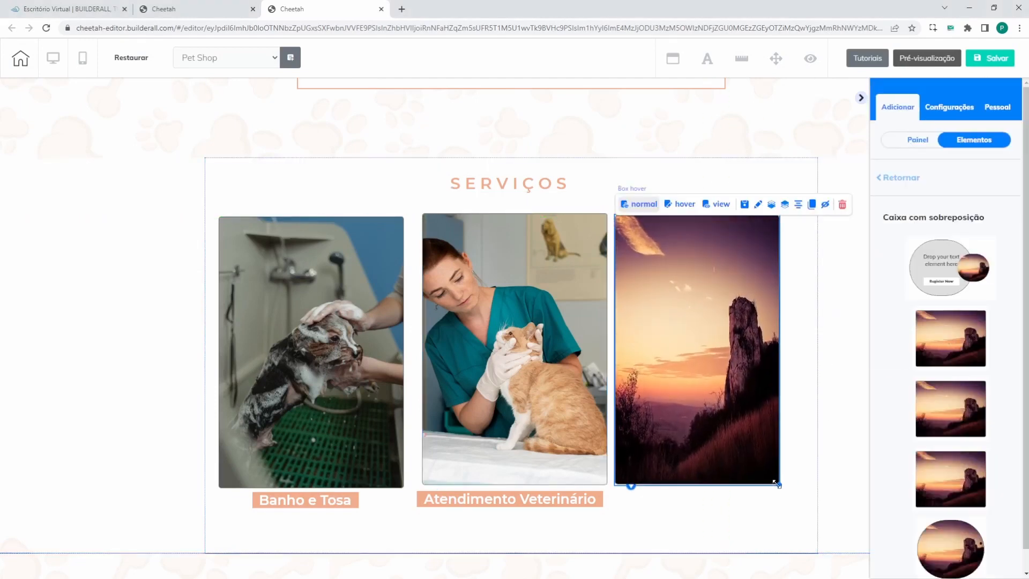
Step: Replace the new box's normal-state image with the pet-accessories-still-life picture and nudge the box slightly to the right
left_click(757, 205)
left_click(925, 220)
left_click(923, 438)
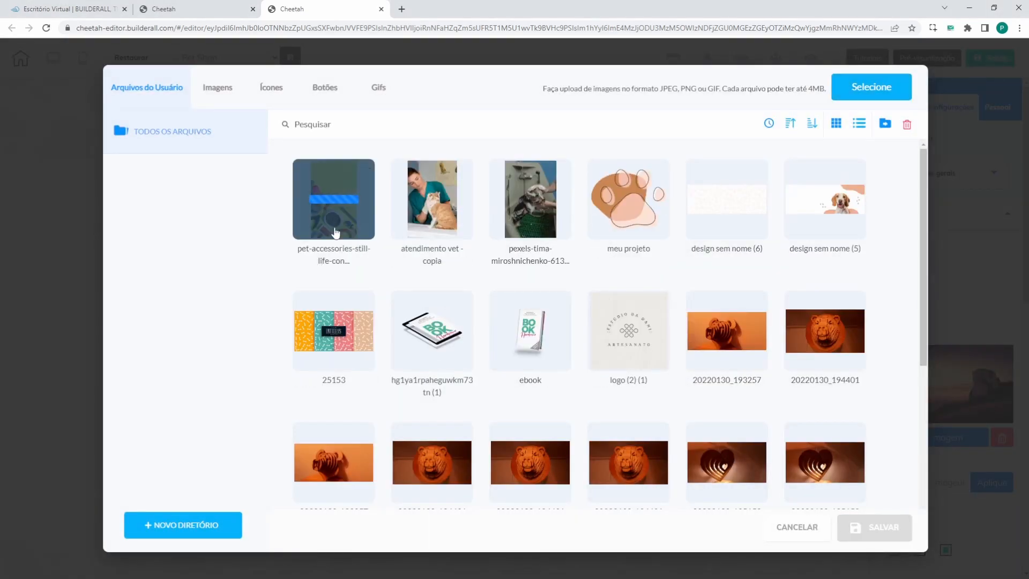
left_click(335, 232)
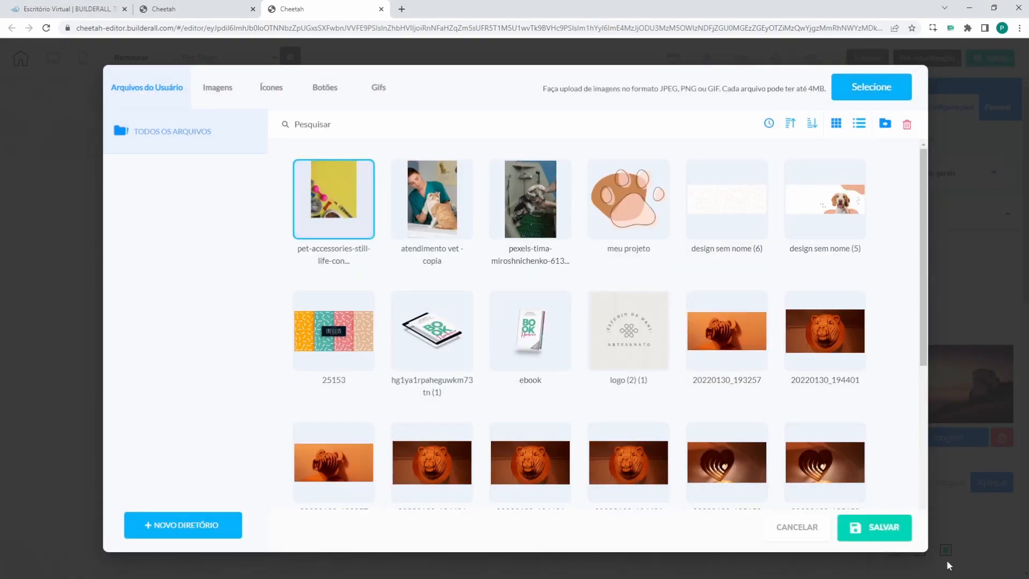
left_click(874, 533)
left_click_drag(713, 427, 720, 429)
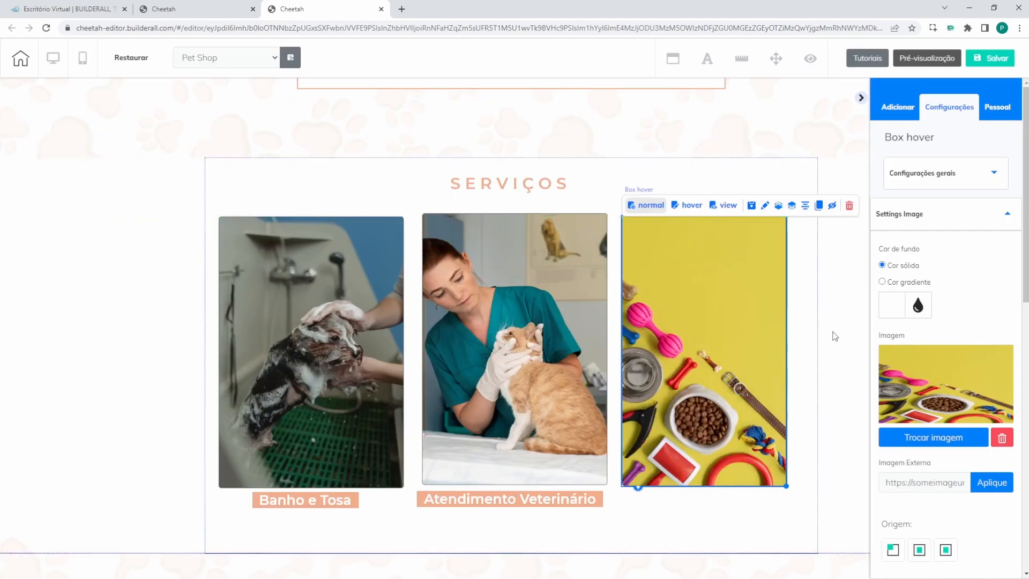
Step: Set the accessories box's hover effect to Effect 4 in its general settings and switch the box to its hover state
scroll(937, 334, "down", 10)
scroll(934, 340, "up", 6)
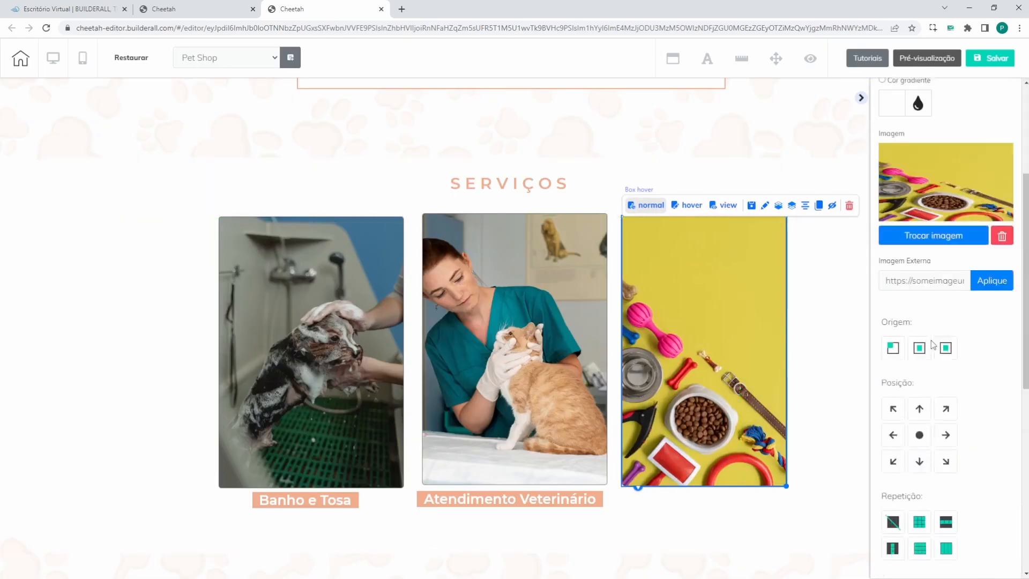
scroll(933, 345, "up", 4)
left_click(909, 170)
left_click(943, 228)
left_click(918, 281)
left_click(723, 205)
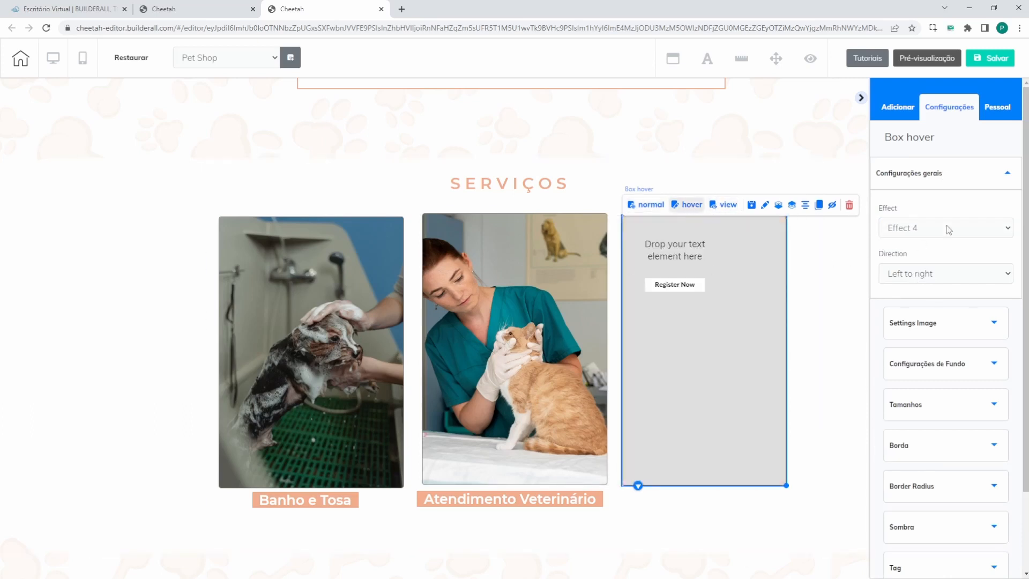
Step: Clear the grey background of the accessories box's hover state and delete its placeholder text and Register Now button
left_click(933, 363)
left_click(675, 257)
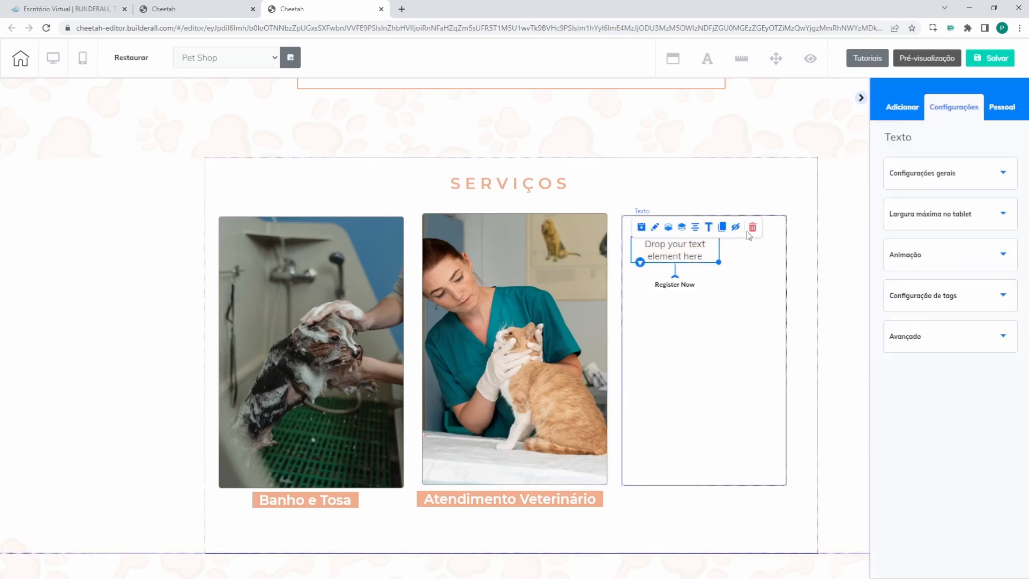
left_click(753, 226)
left_click(593, 341)
left_click(779, 269)
left_click(589, 343)
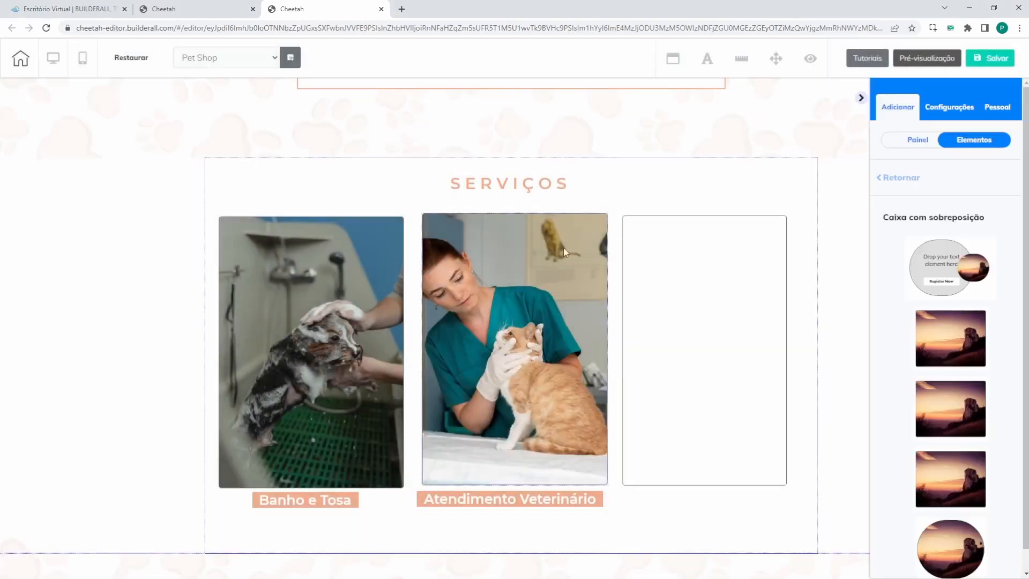
Step: Clone the upper paragraph from the veterinary box's hover state into the top of the accessories box's hover state, then enlarge the accessories box slightly
left_click(563, 246)
left_click(499, 206)
left_click(521, 232)
left_click(512, 213)
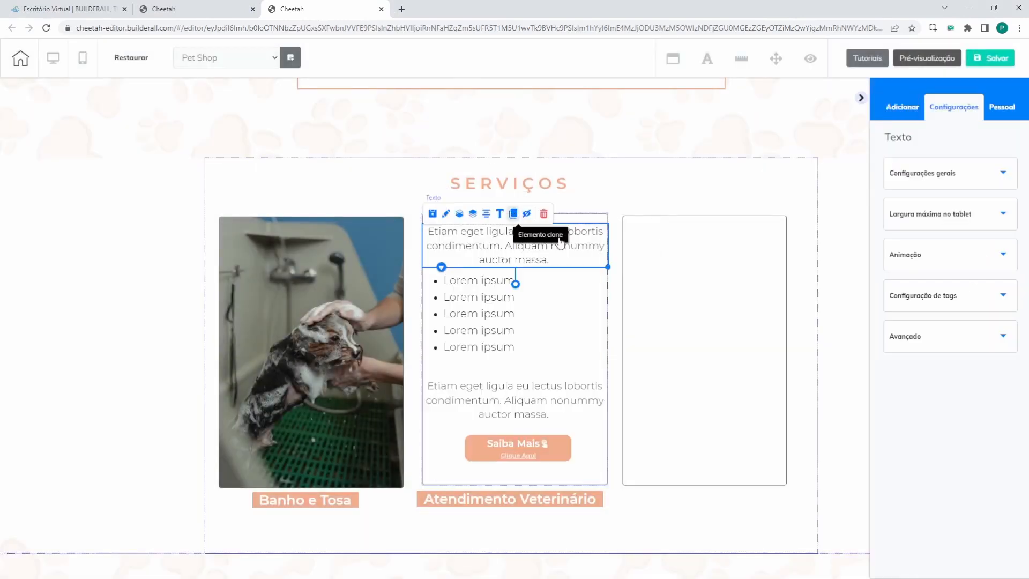
left_click(676, 233)
left_click(687, 206)
left_click(565, 235)
left_click(489, 206)
left_click_drag(536, 258, 713, 247)
left_click(664, 335)
left_click_drag(786, 489, 803, 495)
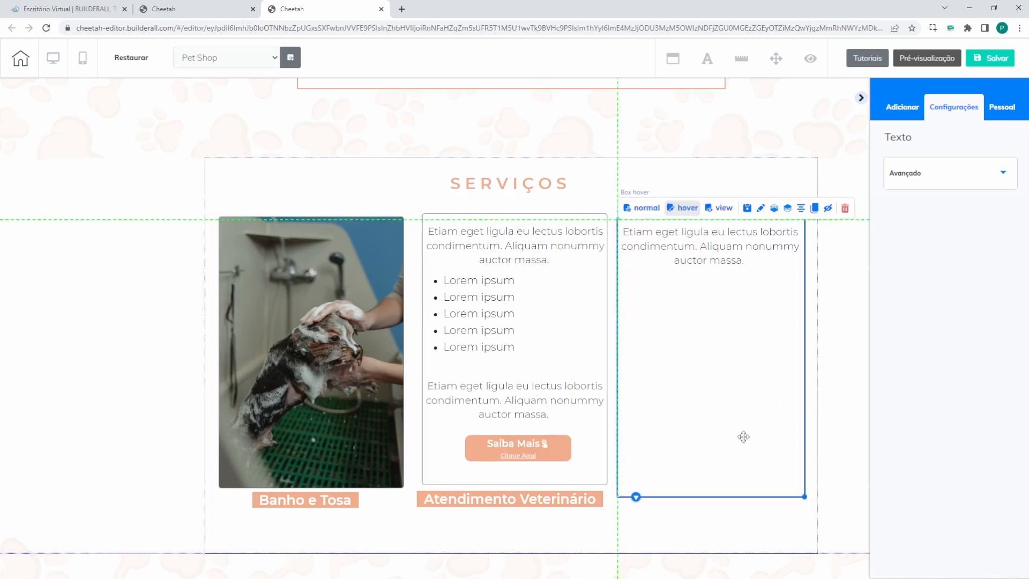
Step: Clone the paragraph into the lower half of the accessories box's hover state and align the box's top and bottom edges with the veterinary box
left_click(710, 263)
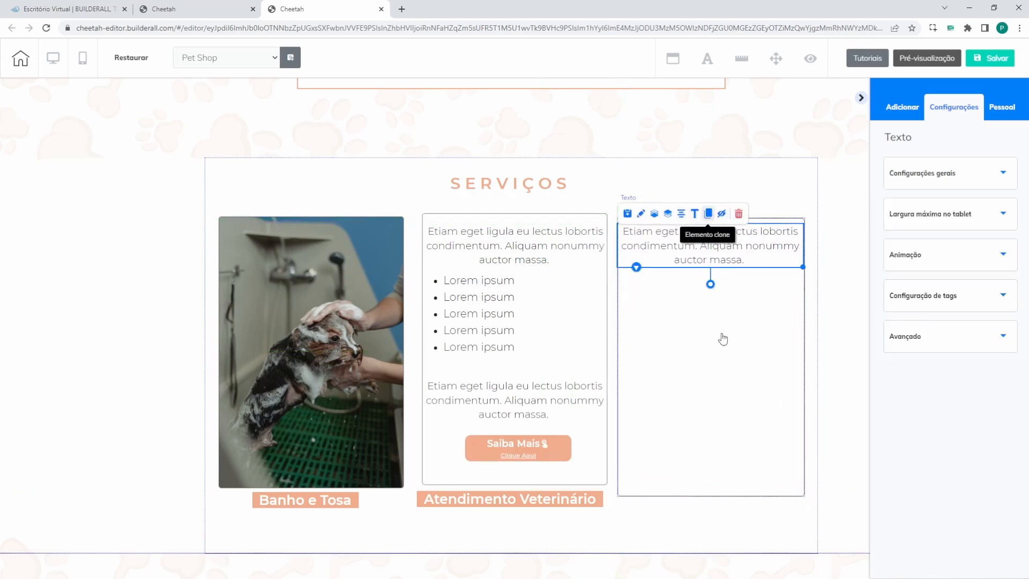
left_click(720, 338)
left_click(687, 208)
mouse_move(713, 271)
left_mouse_down()
mouse_move(700, 445)
mouse_move(687, 411)
left_mouse_up()
left_click_drag(717, 461, 716, 457)
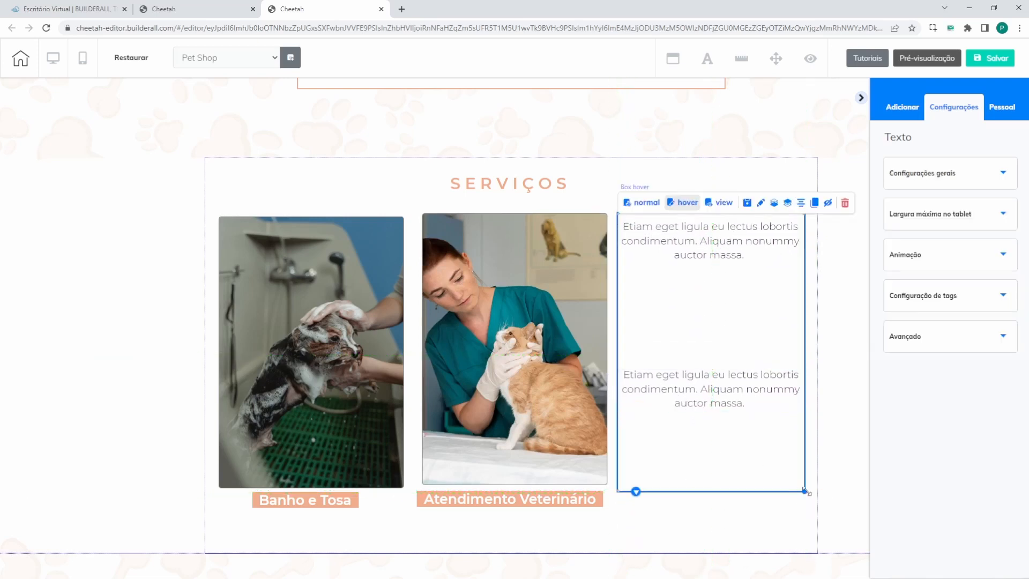
left_click_drag(805, 491, 807, 484)
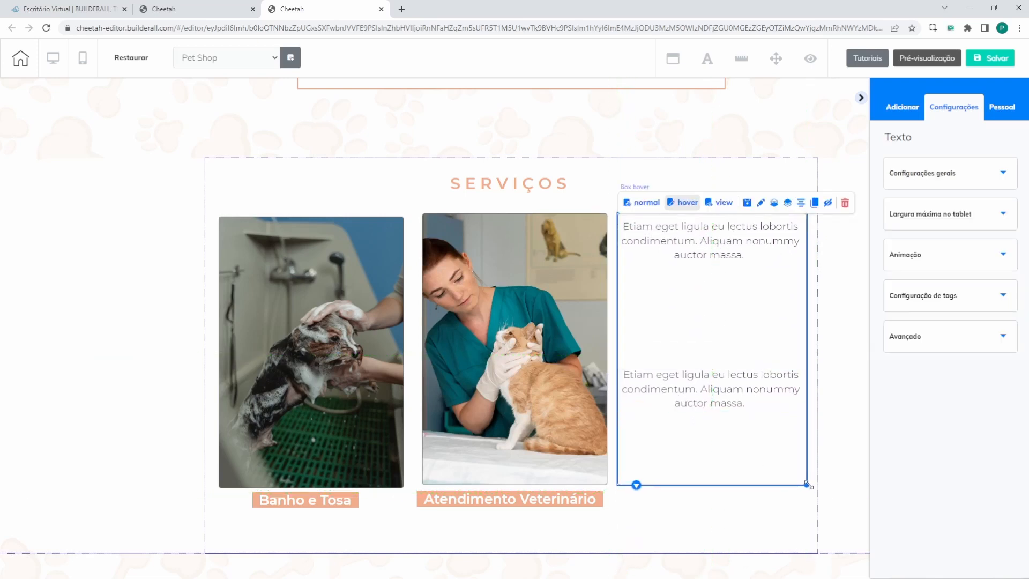
Step: Clone the veterinary box's bulleted Lorem ipsum list and place the copy between the accessories box's two paragraphs, putting the original list back in place
left_click(527, 321)
left_click(493, 204)
left_click_drag(500, 267, 501, 287)
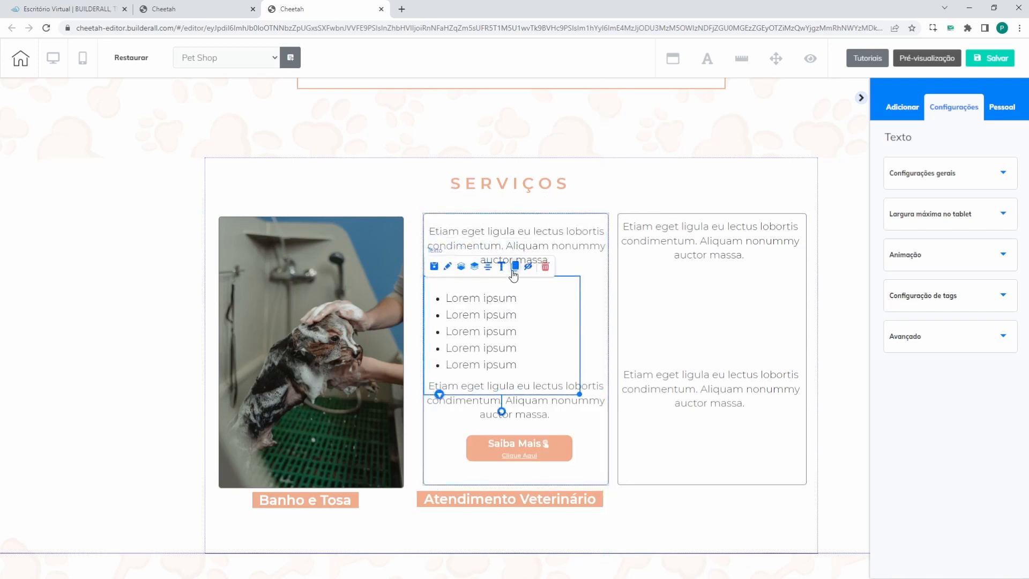
key("Delete")
left_click(691, 397)
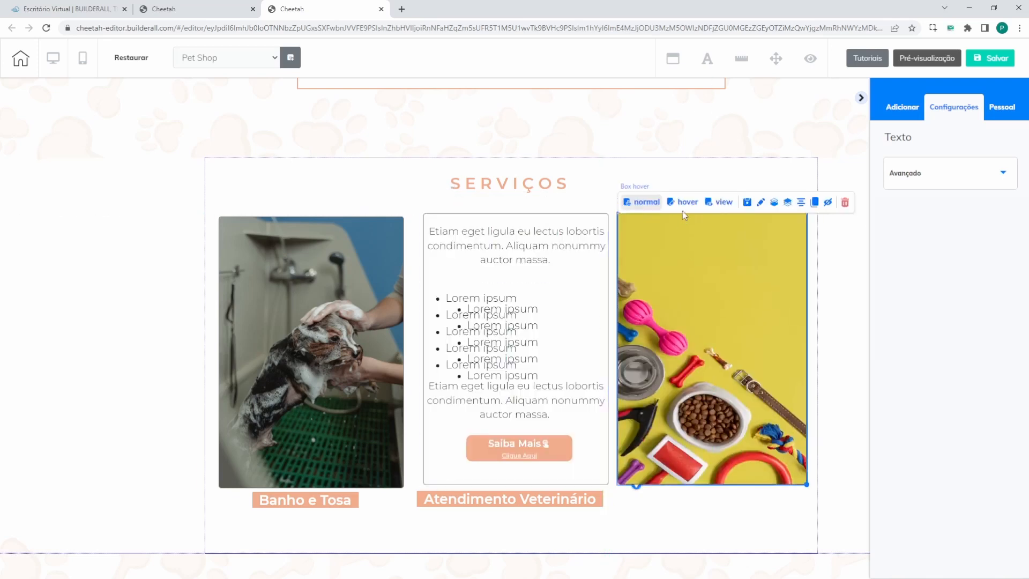
left_click(682, 202)
left_click_drag(521, 353, 696, 317)
left_click_drag(495, 340, 497, 323)
Step: Clone the Saiba Mais button from the veterinary box and place the copy below the accessories box's lower paragraph
left_click(530, 438)
left_click(569, 428)
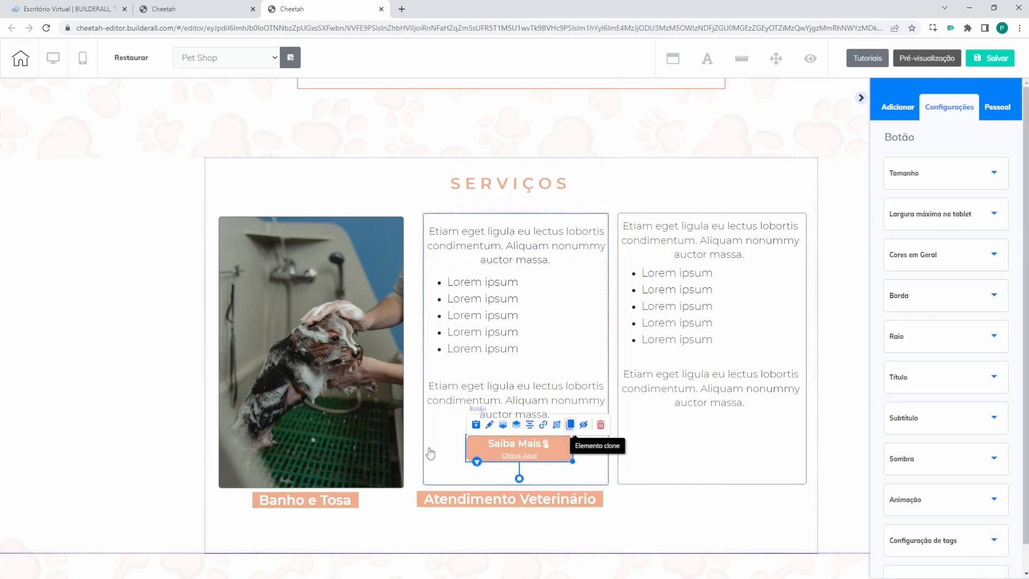
left_click(486, 204)
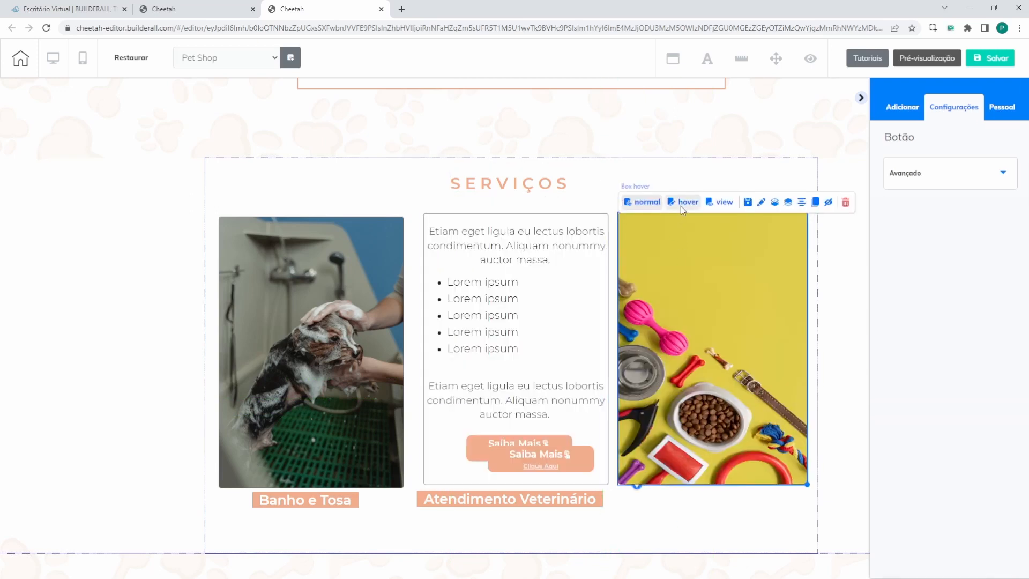
left_click(680, 206)
left_click_drag(563, 445, 741, 451)
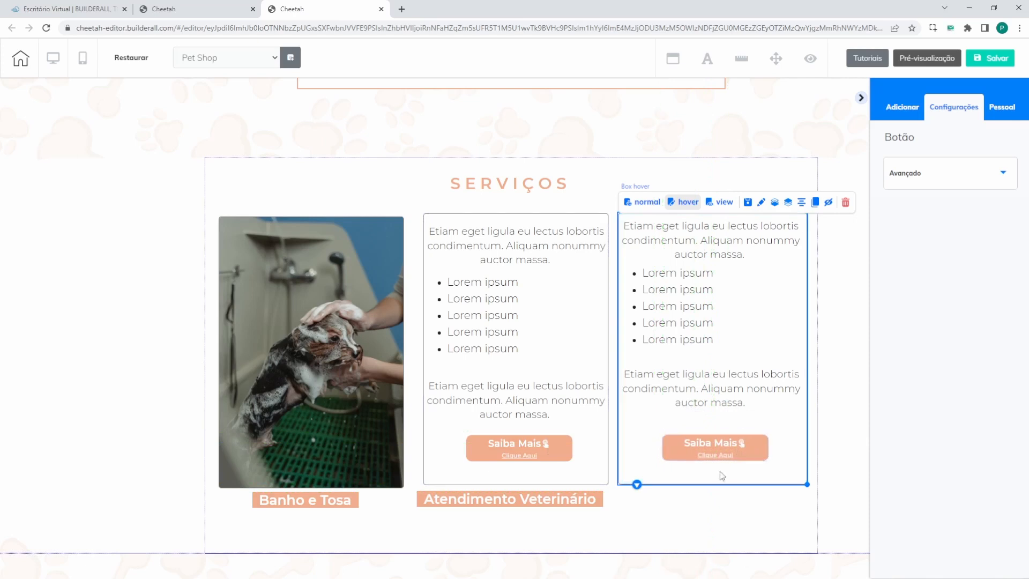
Step: Nudge the accessories and veterinary boxes slightly to the left and return both to their normal image view
left_click(781, 334)
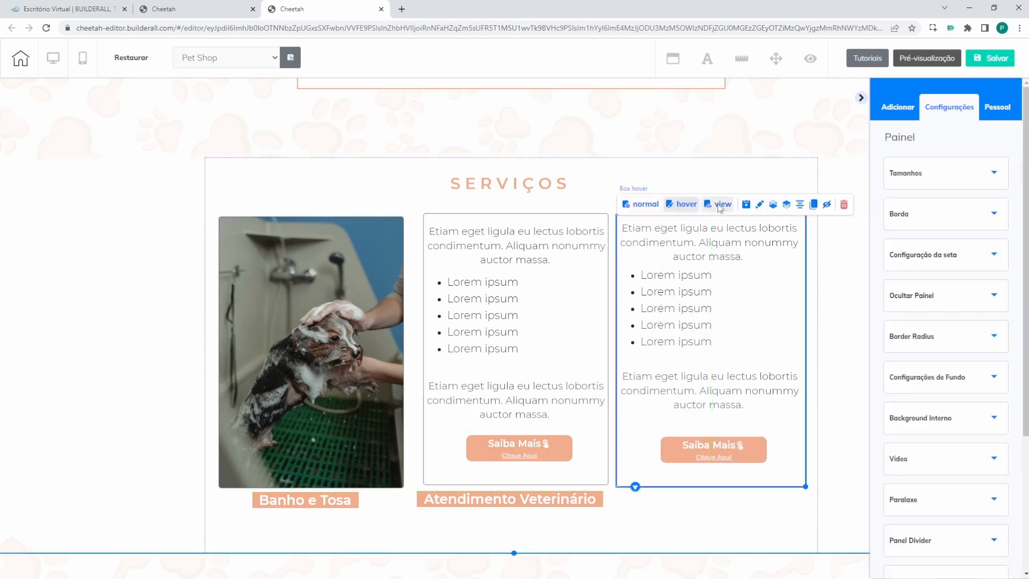
left_click(721, 208)
left_click(559, 332)
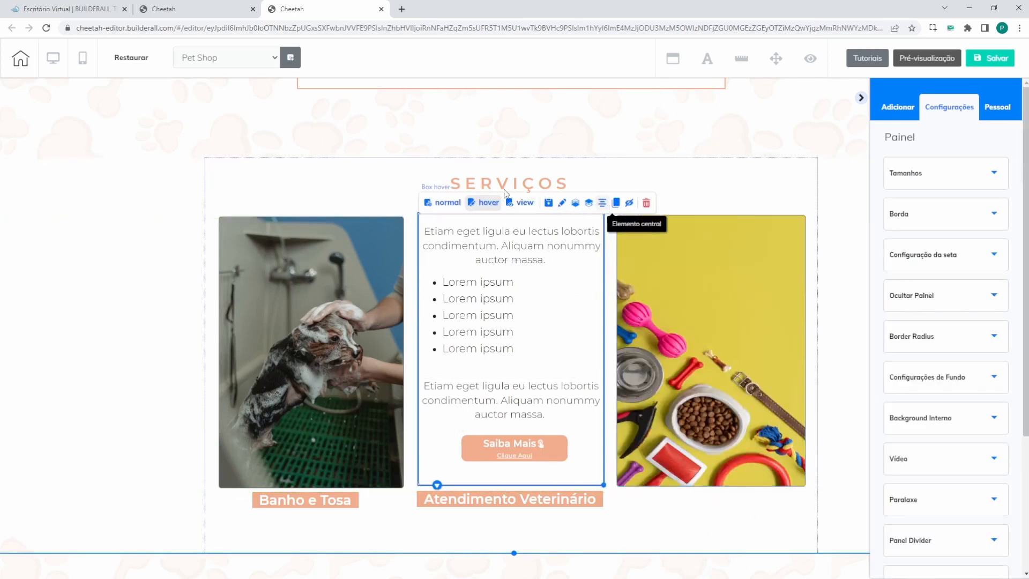
left_click(529, 202)
Step: Clone the Atendimento Veterinário caption, move the copy under the accessories box and change its text to "Comida e Acessórios"
left_click(467, 493)
left_click(491, 482)
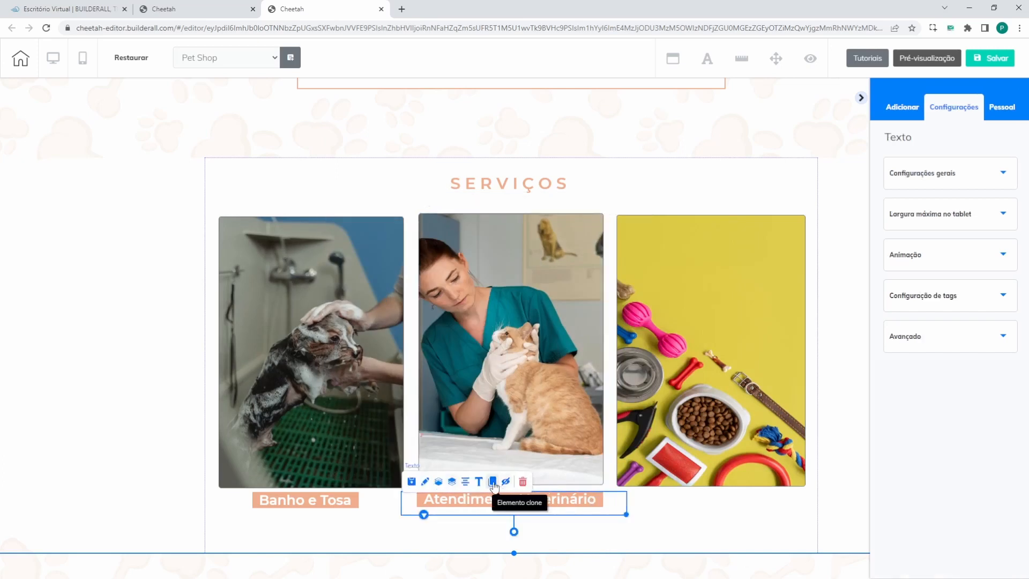
left_click_drag(562, 515, 770, 513)
double_click(744, 509)
key("BackSpace")
type("Produtos e Acessório")
left_click(703, 488)
left_click(770, 449)
left_click(750, 531)
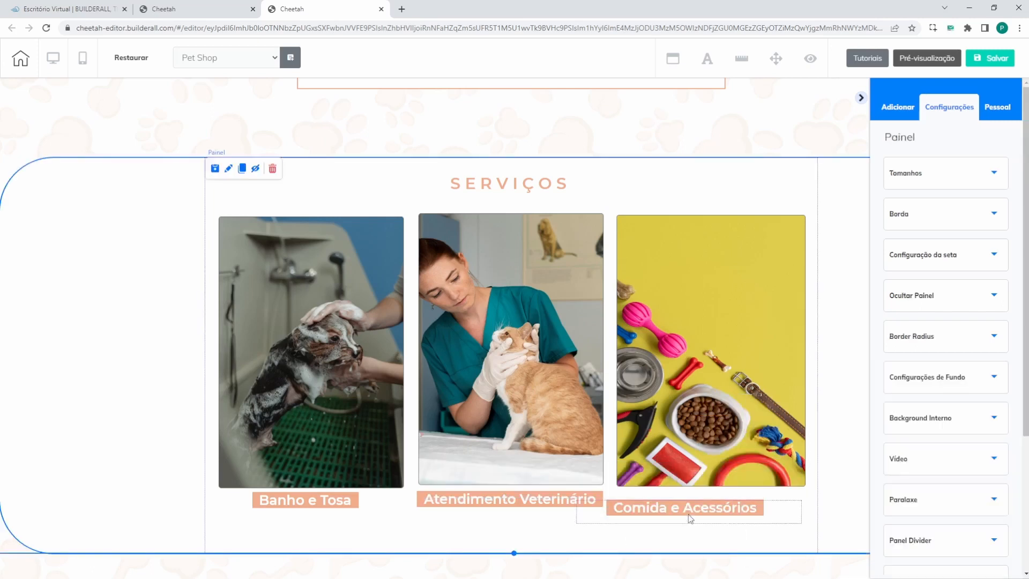
Step: Centre the Comida e Acessórios caption beneath its photo and align the accessories box with the neighbouring boxes
left_click_drag(713, 497, 711, 500)
left_click(850, 451)
left_click_drag(802, 482, 802, 486)
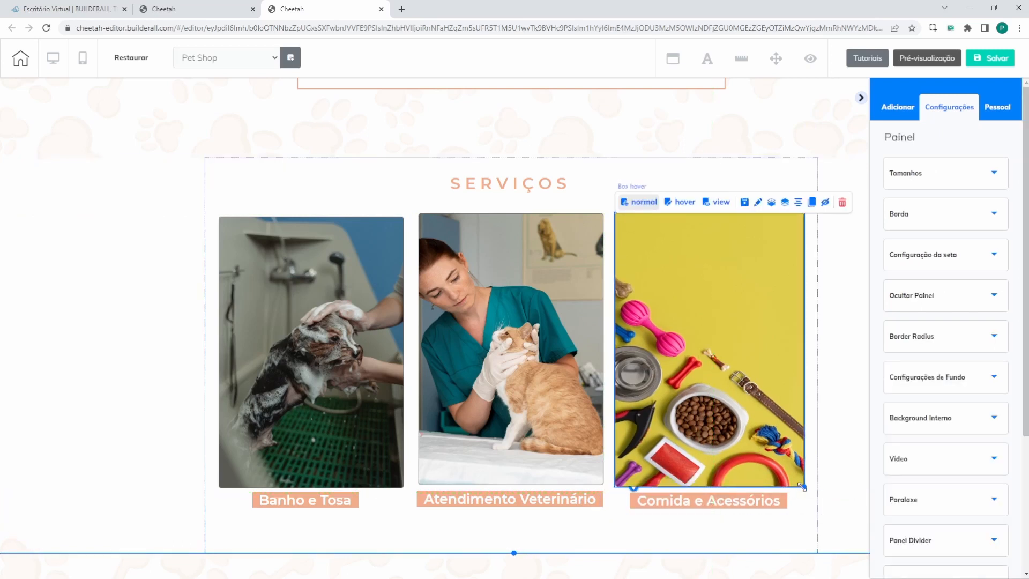
left_click(858, 413)
Step: Save the page, publish the site and open the published website
left_click(998, 55)
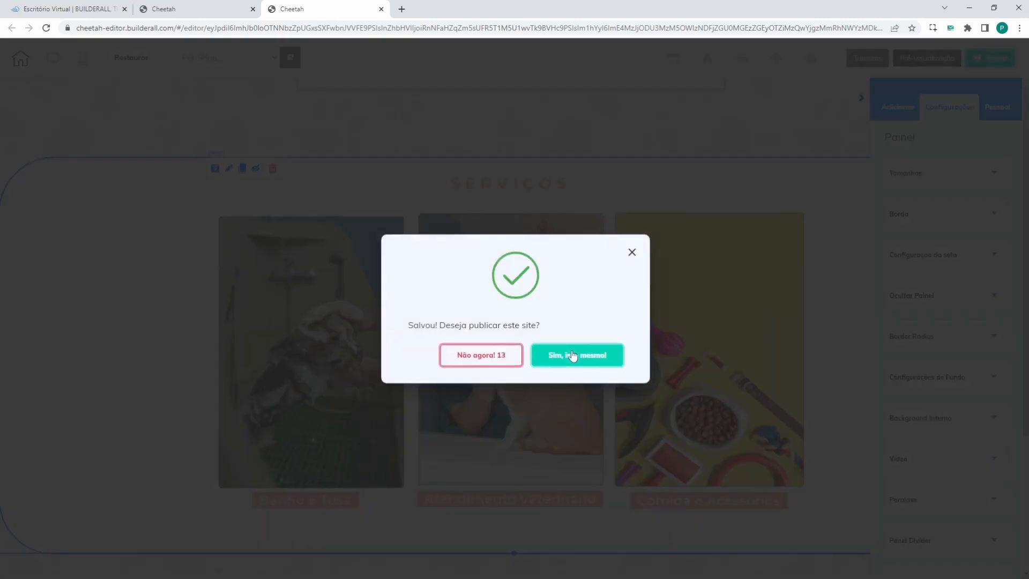
left_click(579, 356)
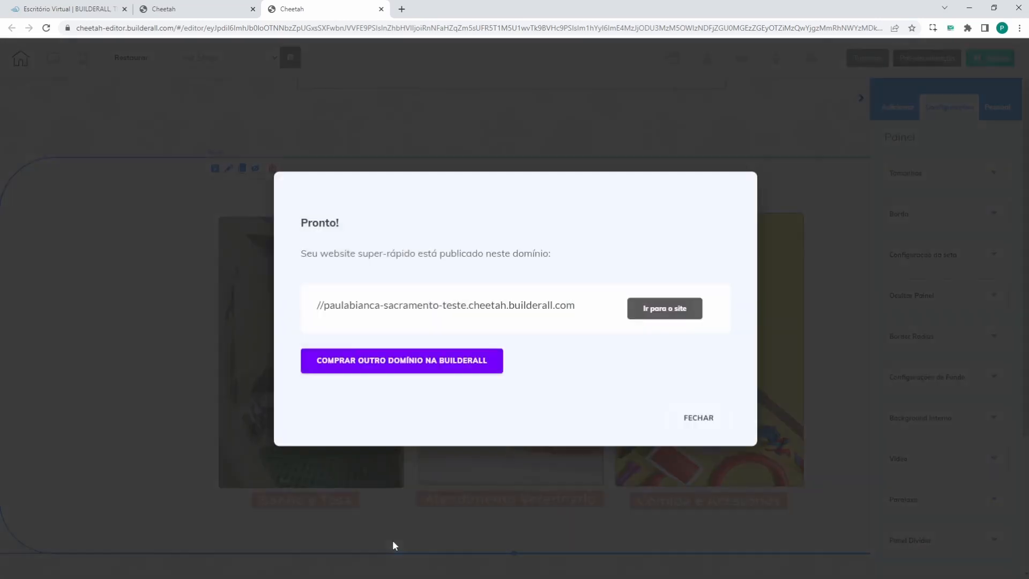
left_click(663, 305)
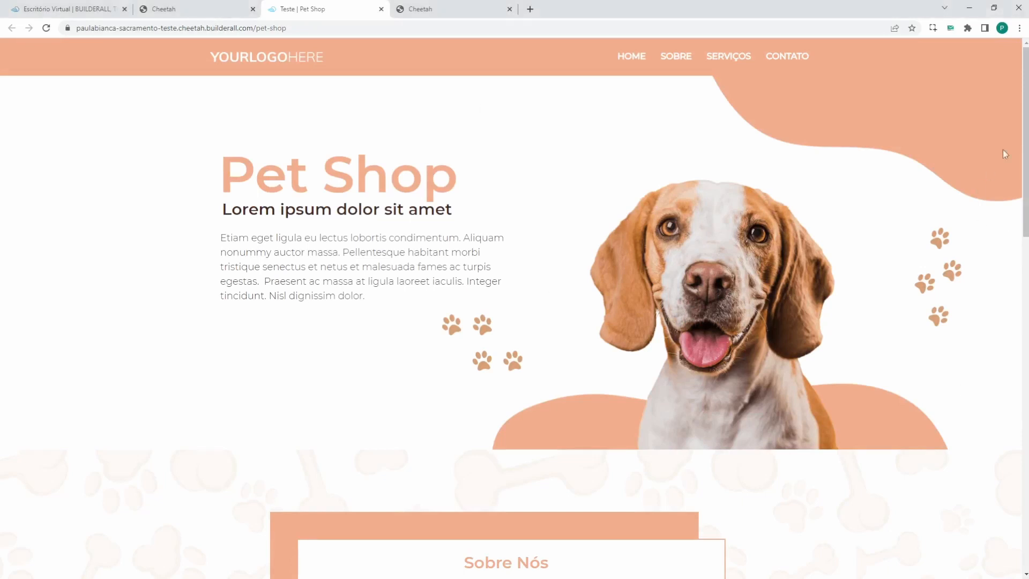
Step: Go to the published page's Serviços section and test the hover overlay of the Banho e Tosa box
left_click_drag(1018, 104, 1025, 337)
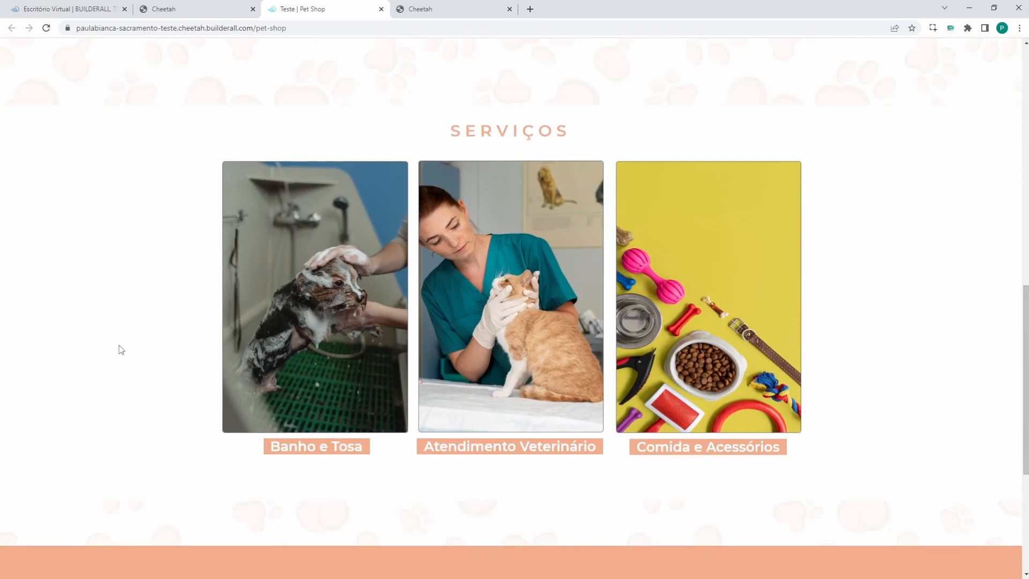
mouse_move(296, 320)
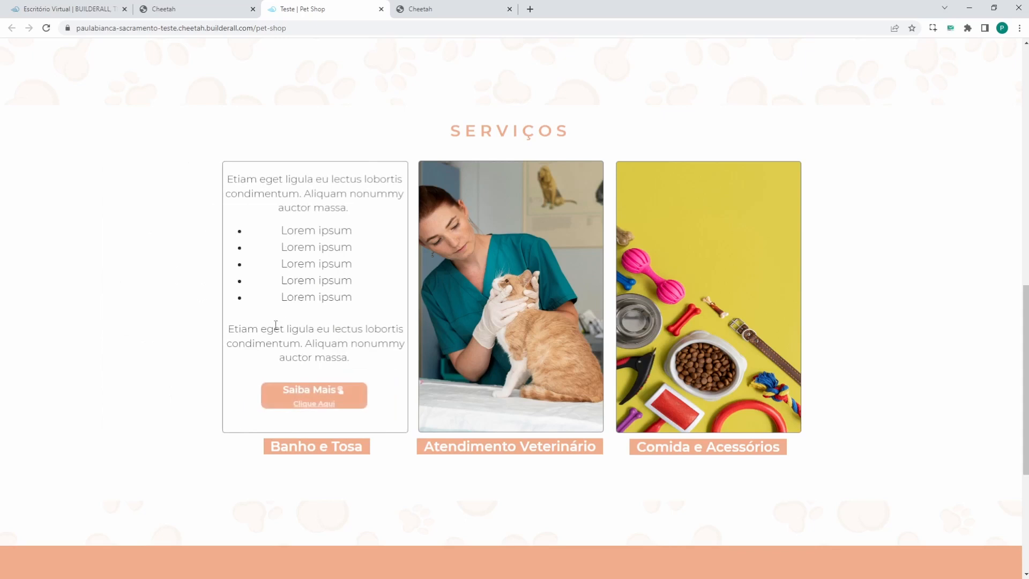